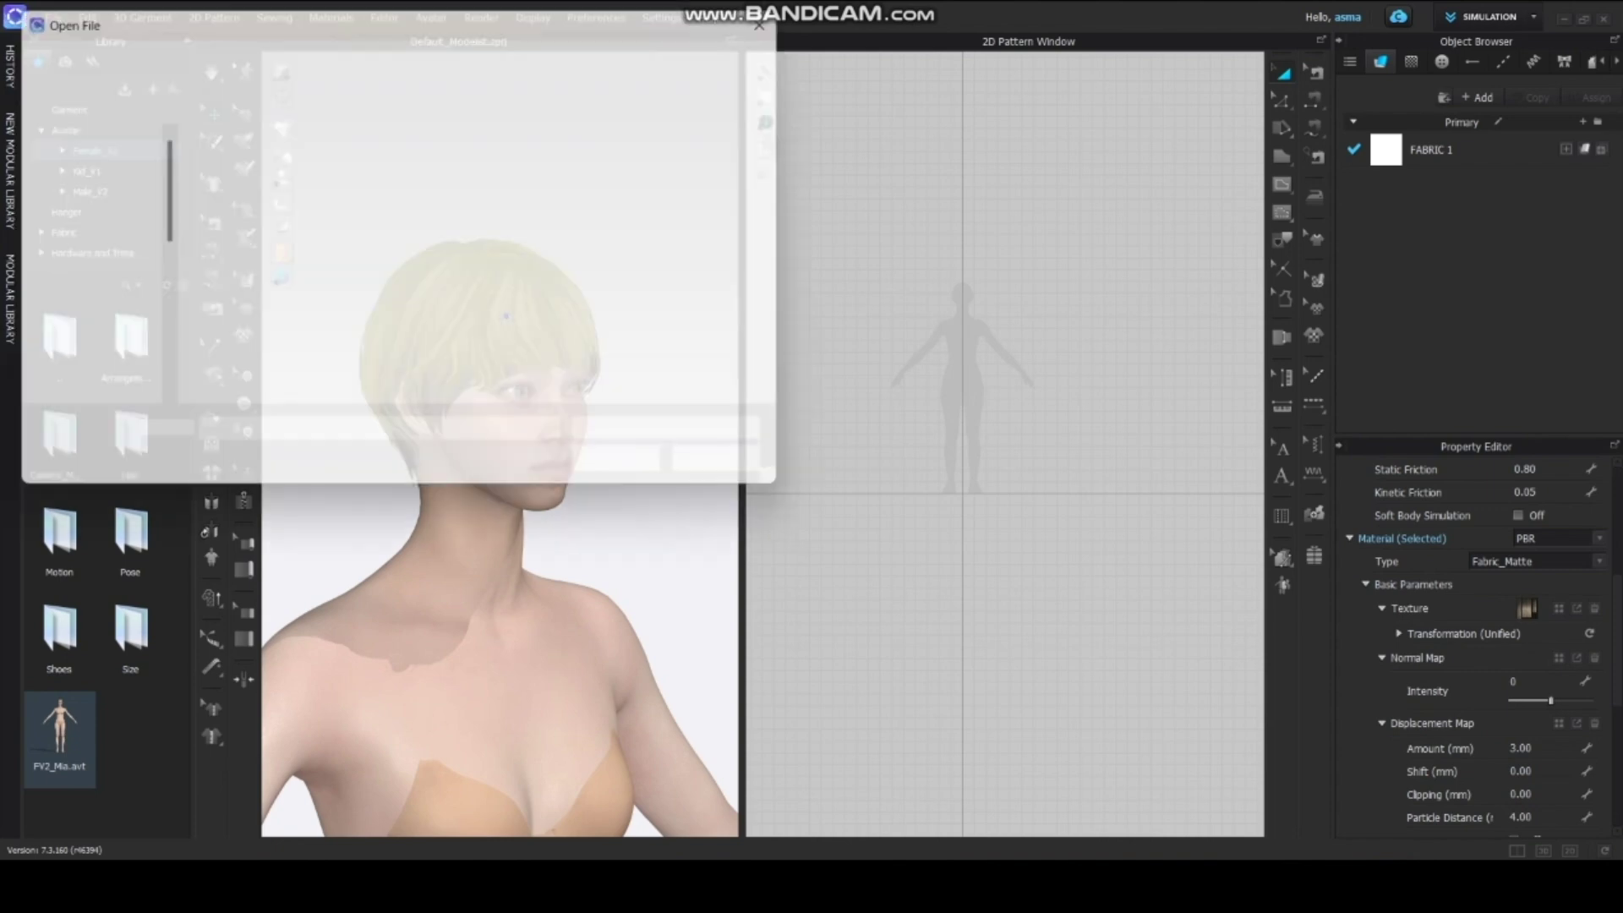
Recolour the avatar's hair violet with RGB values 123, 110, 204.
scroll(1475, 676, "down", 4)
left_click(1594, 556)
left_click_drag(802, 132, 1127, 239)
left_click(1267, 596)
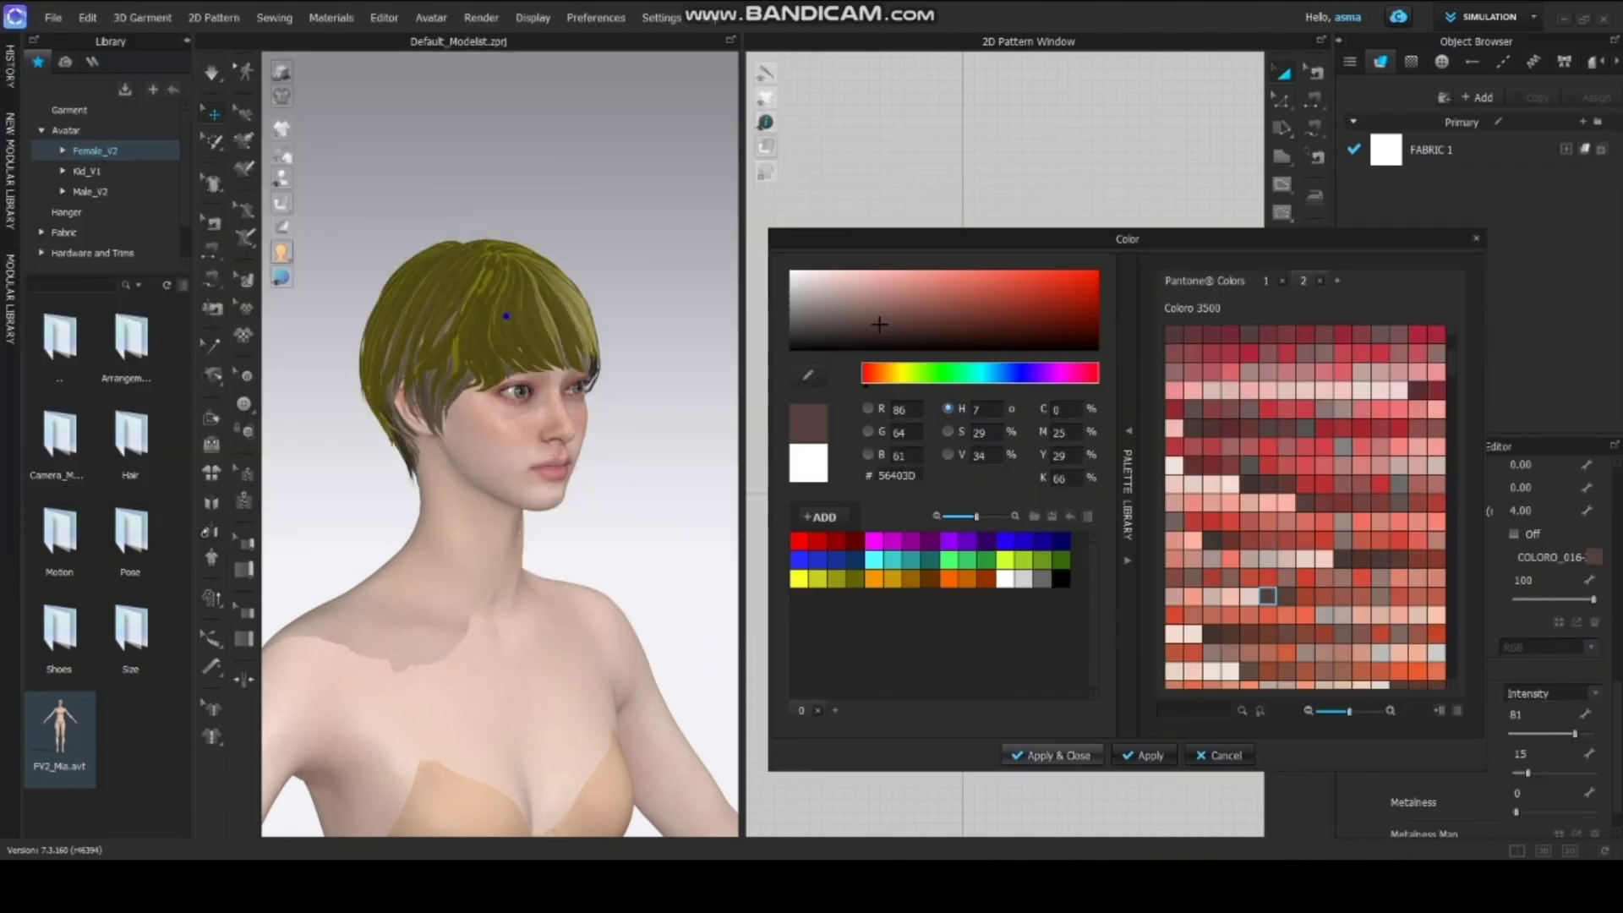
left_click(1145, 754)
left_click(1042, 541)
left_click(1004, 541)
left_click(918, 273)
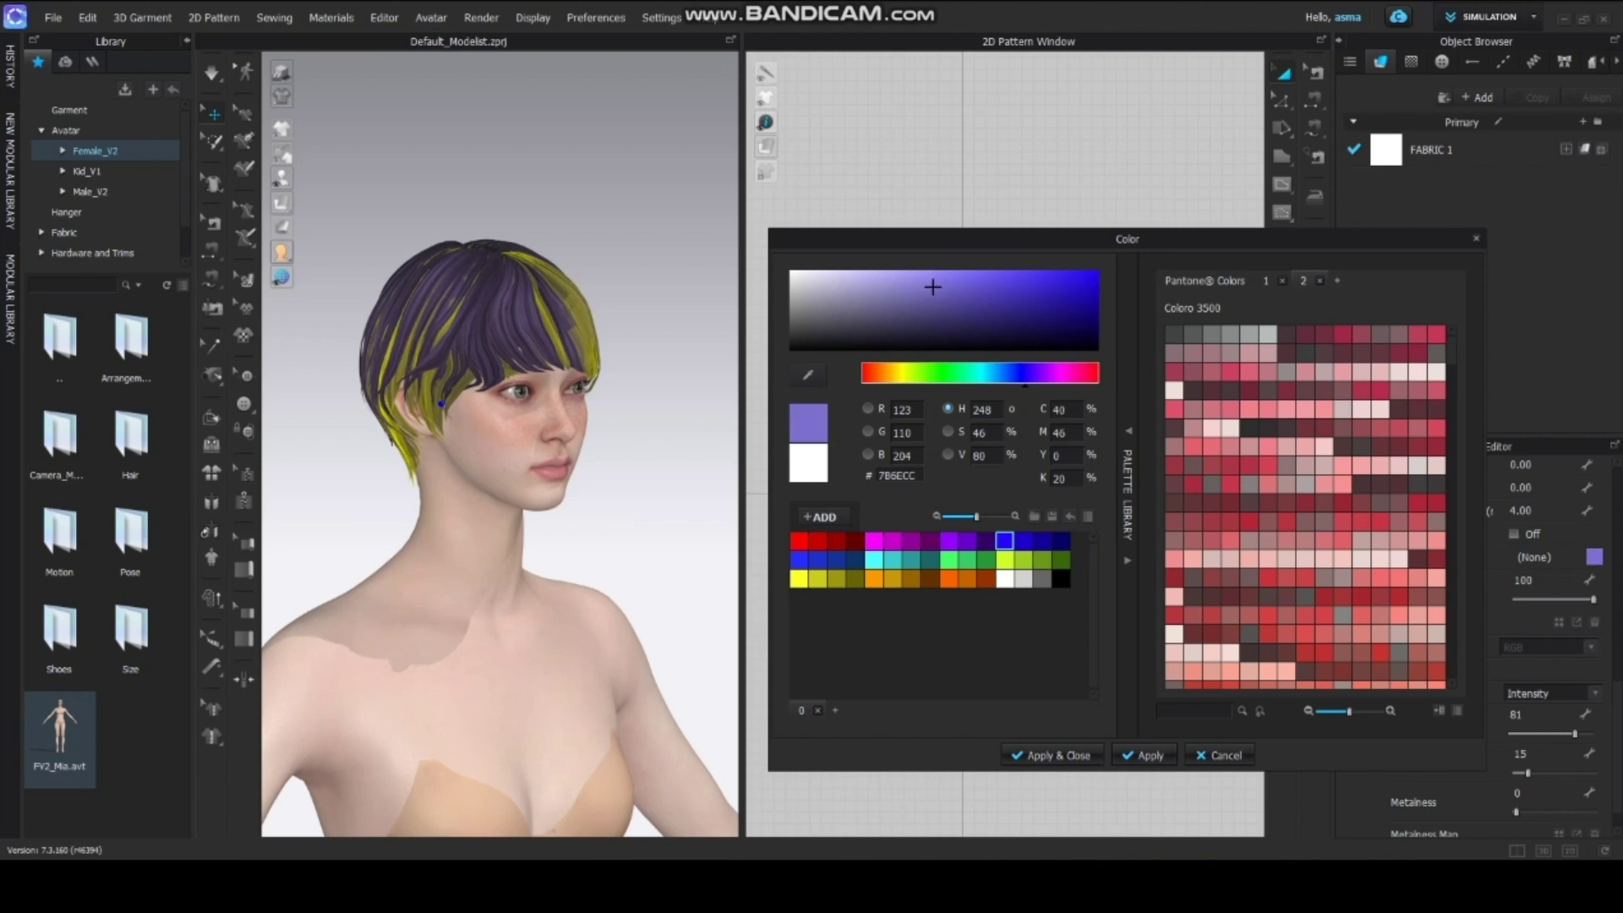
left_click(1051, 755)
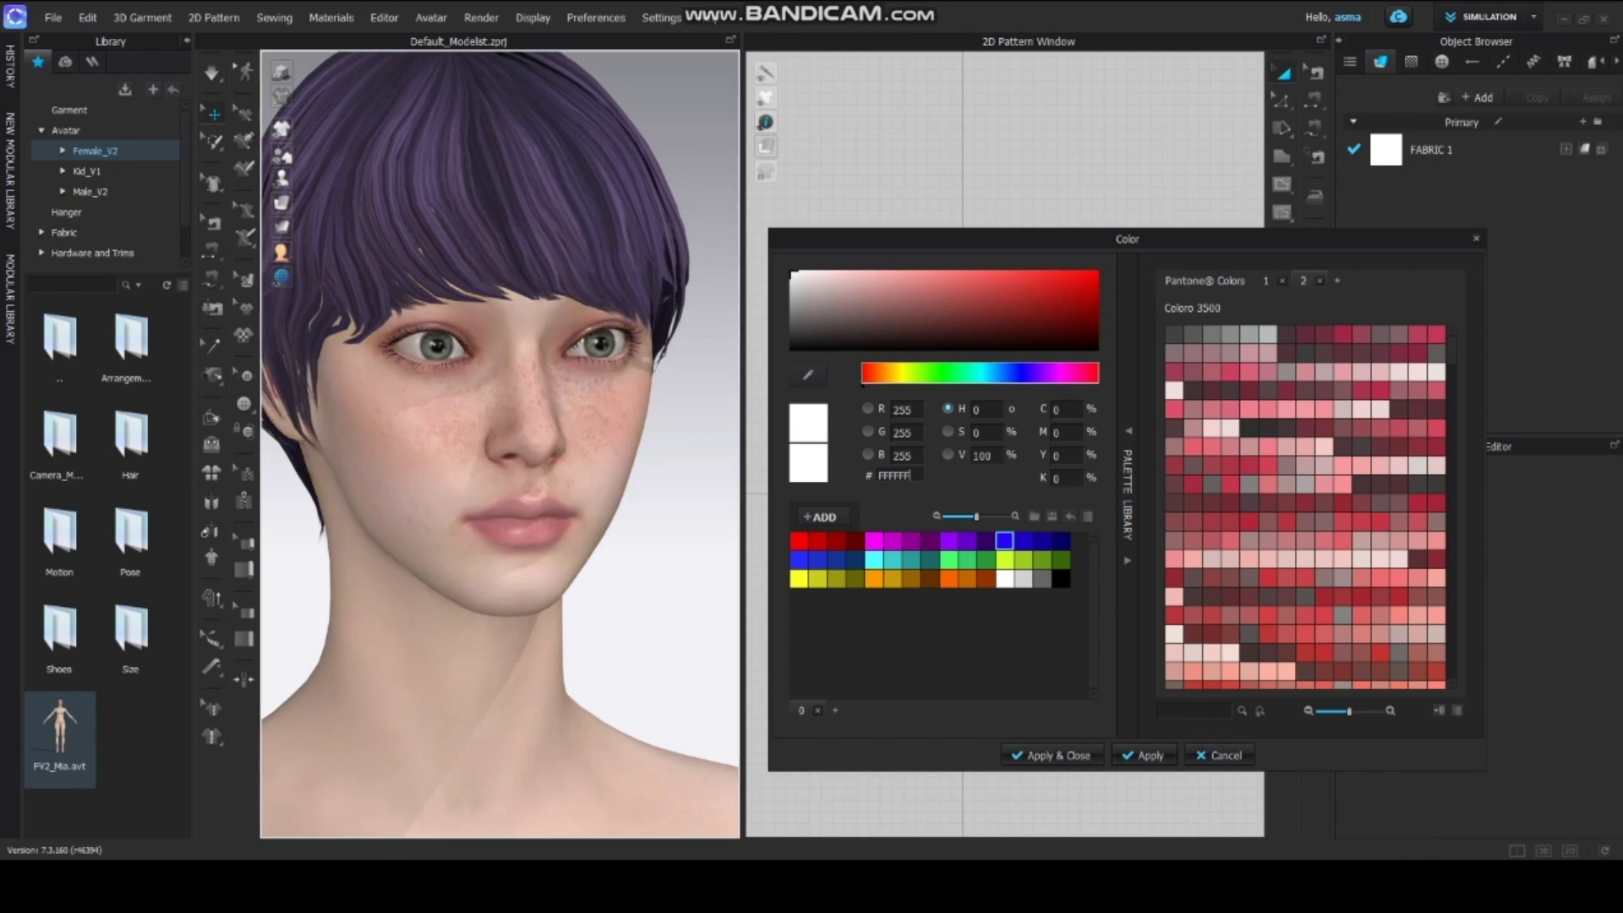
Choose a reddish-brown skin colour from the colour palette and copy its hex code.
mouse_move(829, 296)
left_mouse_down()
mouse_move(841, 286)
mouse_move(793, 301)
mouse_move(916, 290)
mouse_move(900, 300)
left_mouse_up()
scroll(1304, 507, "down", 5)
left_click(985, 578)
double_click(896, 476)
key("ctrl+c")
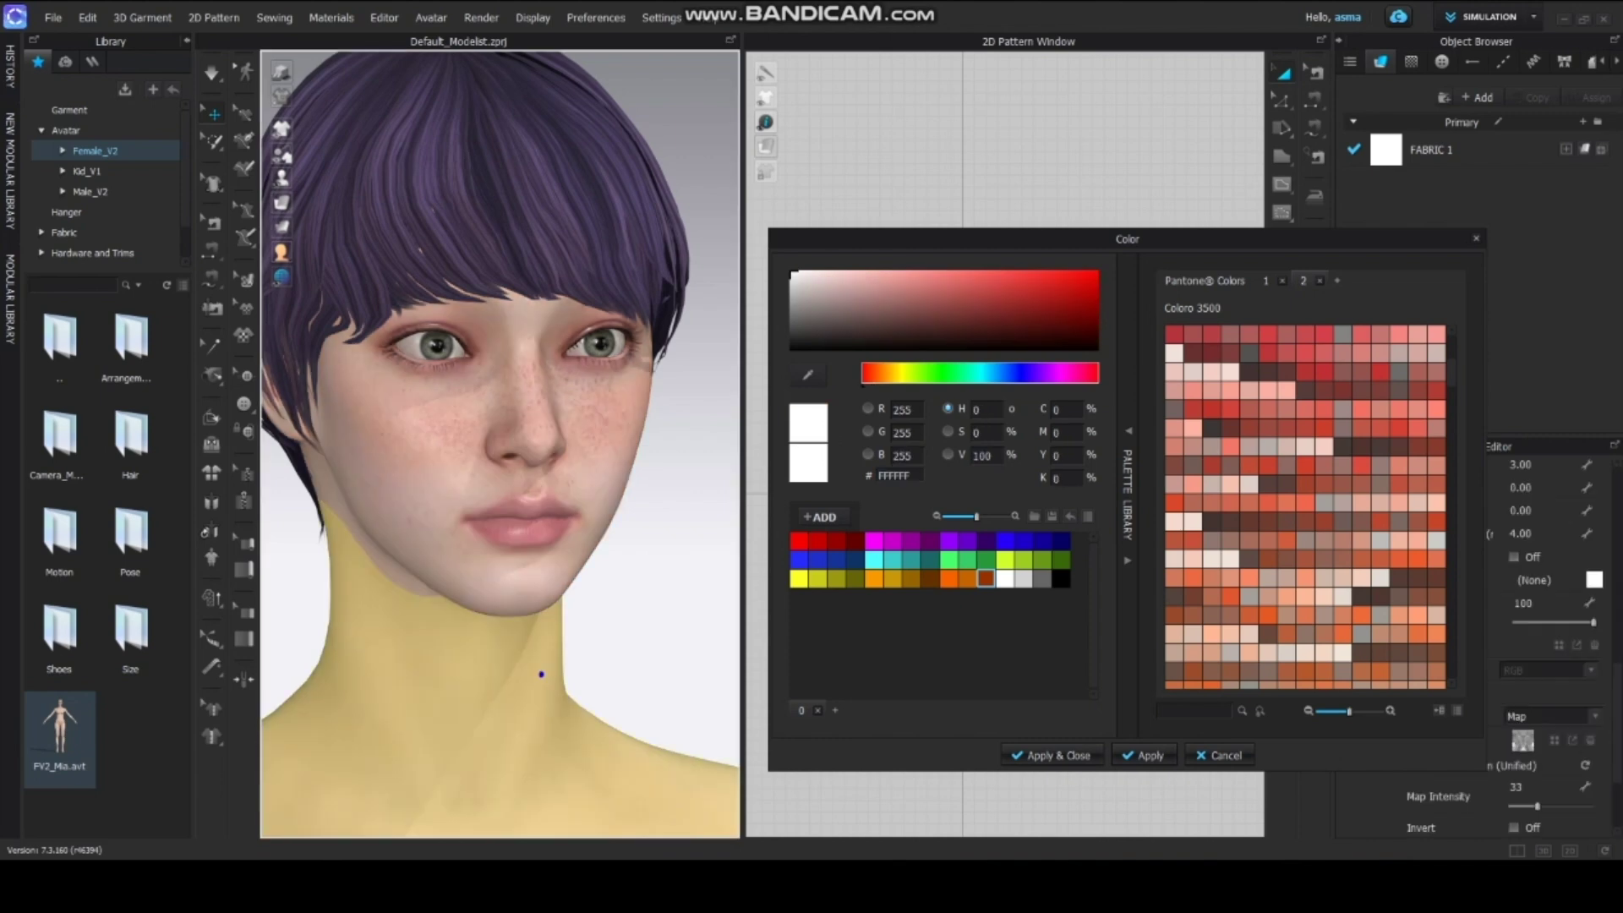
Apply the copied reddish-brown hex colour to the avatar's face.
double_click(896, 475)
key("ctrl+v")
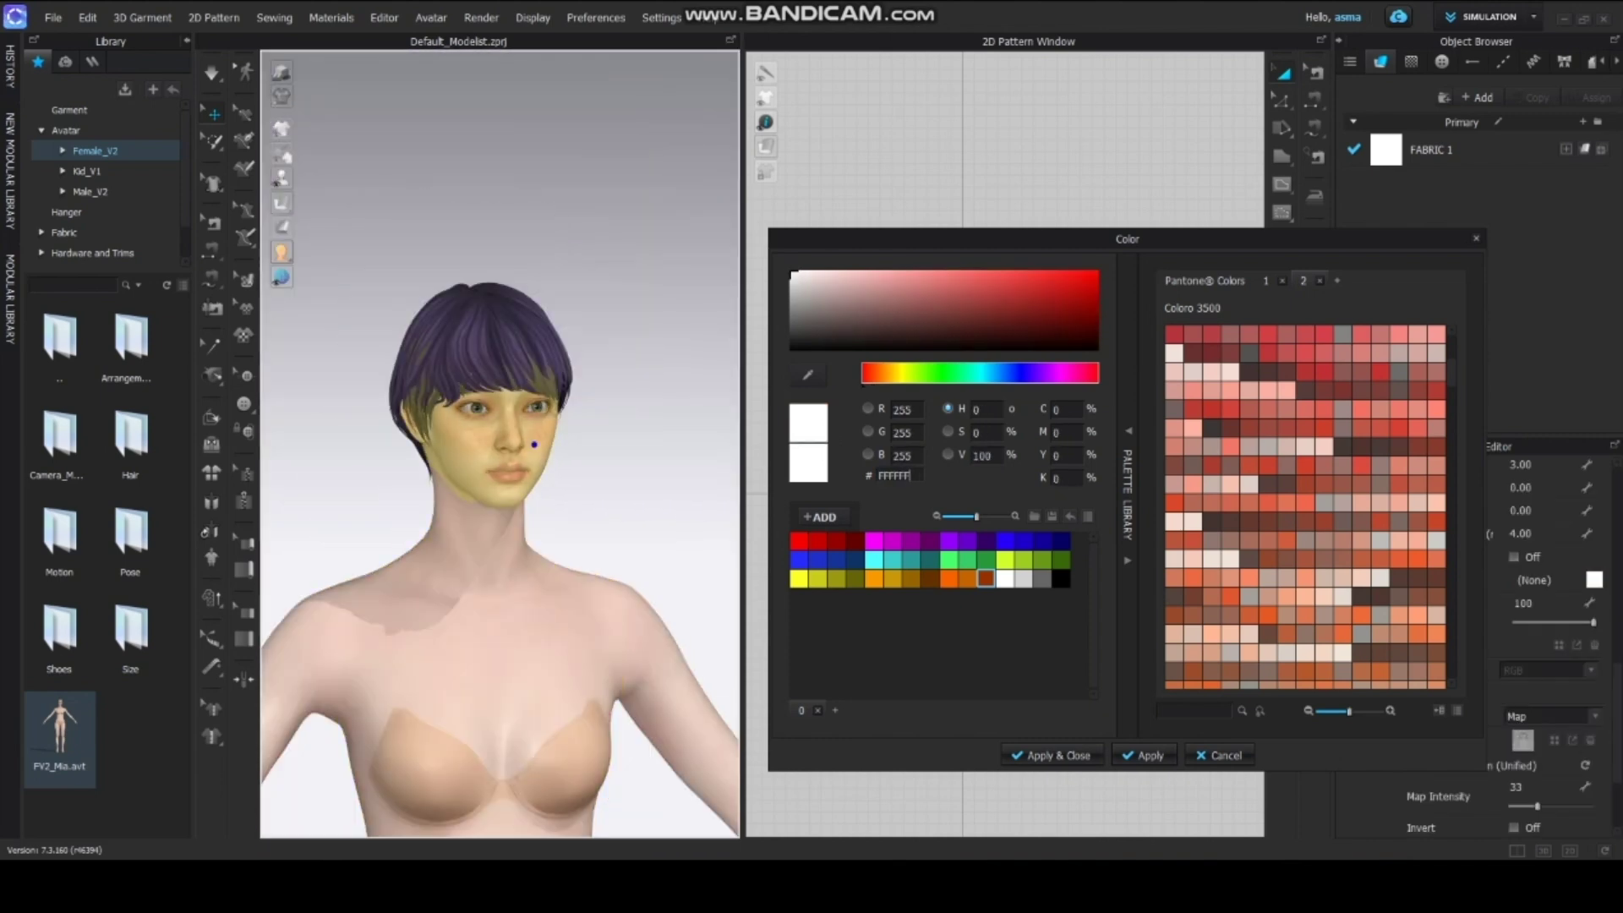
double_click(895, 475)
key("ctrl+v")
left_click(1052, 755)
Apply the same copied hex colour to the avatar's neck and torso skin.
left_click(529, 619)
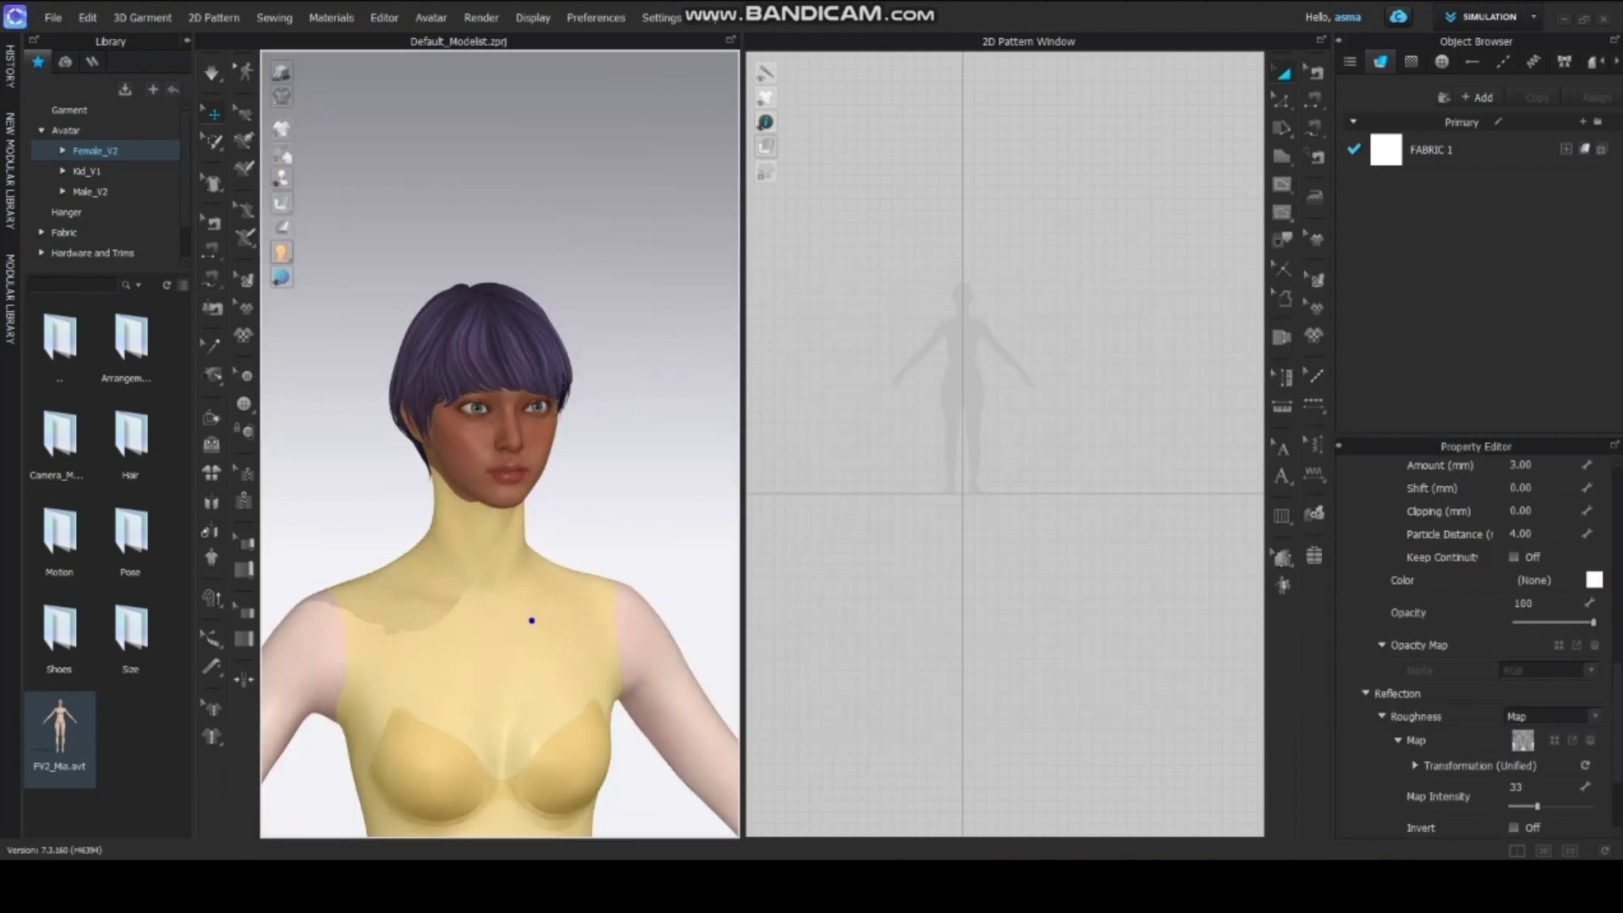
left_click(1594, 580)
double_click(895, 476)
key("ctrl+v")
left_click(1052, 755)
scroll(500, 507, "down", 3)
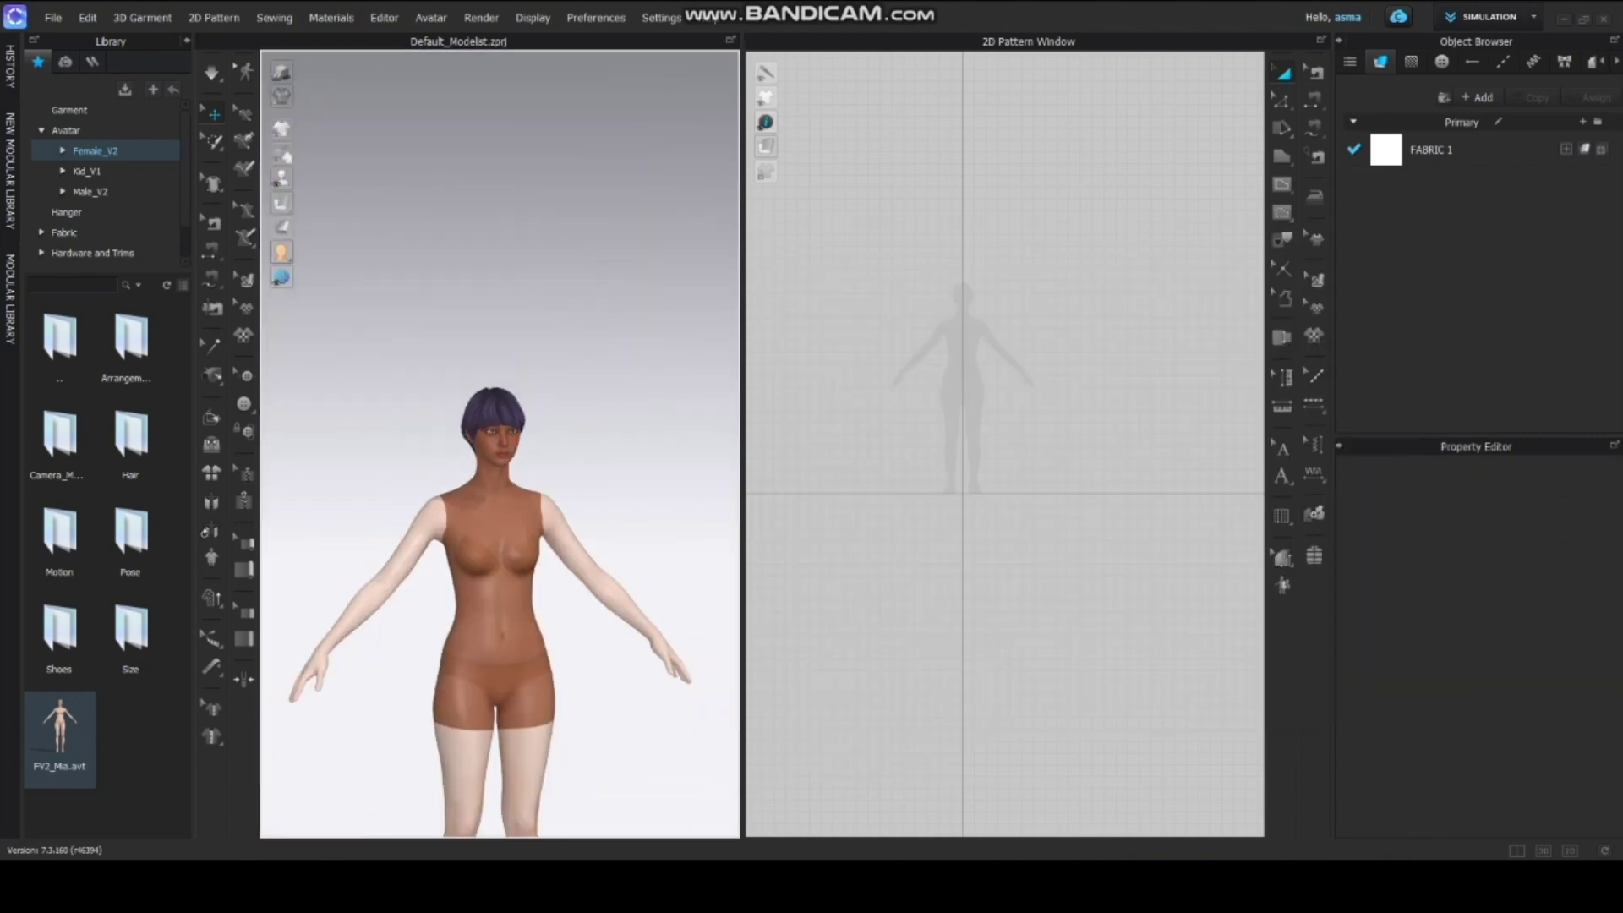
Pose the avatar's arms by bending the elbow joints so both hands come towards the hips.
right_click_drag(500, 541, 558, 524)
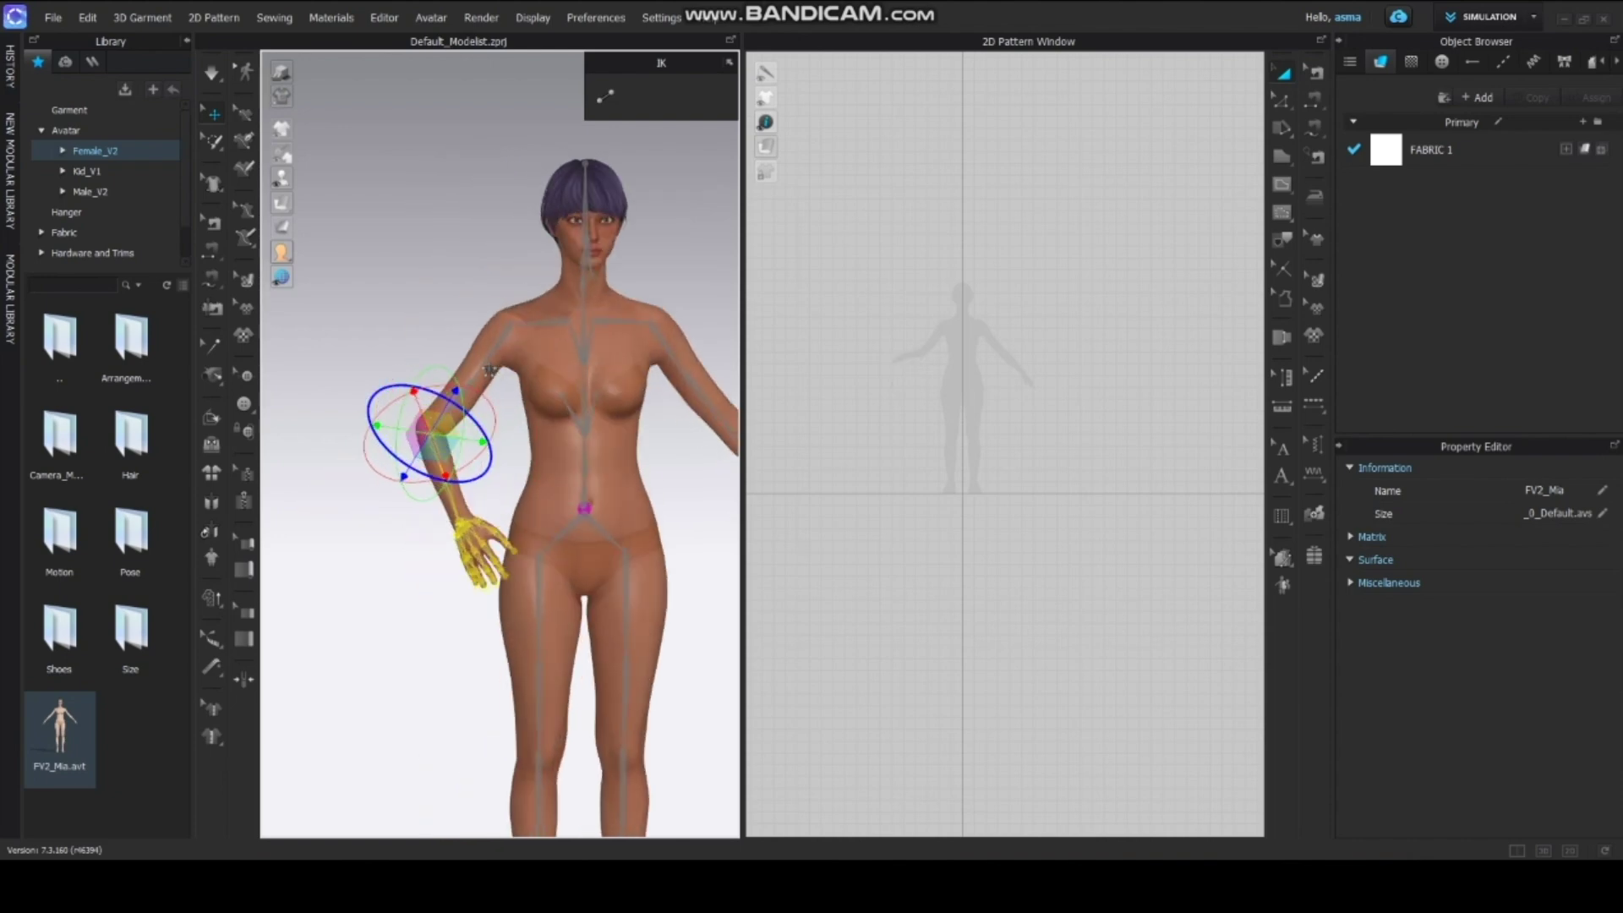
right_click_drag(490, 371, 490, 370)
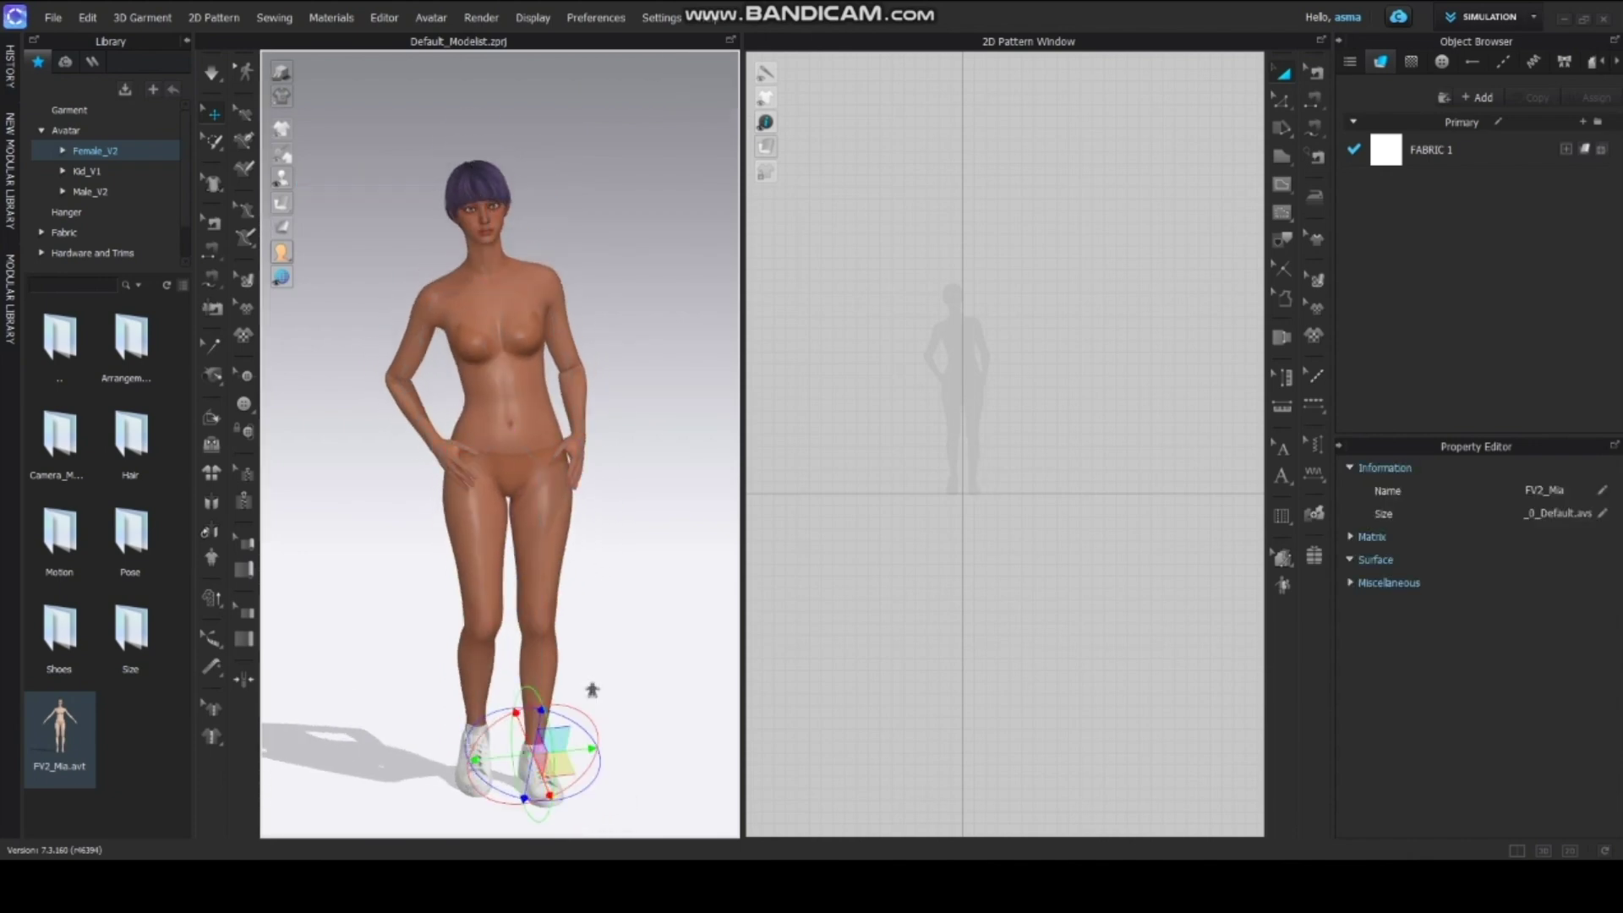
right_click_drag(558, 473, 440, 473)
scroll(982, 316, "up", 10)
scroll(474, 397, "up", 3)
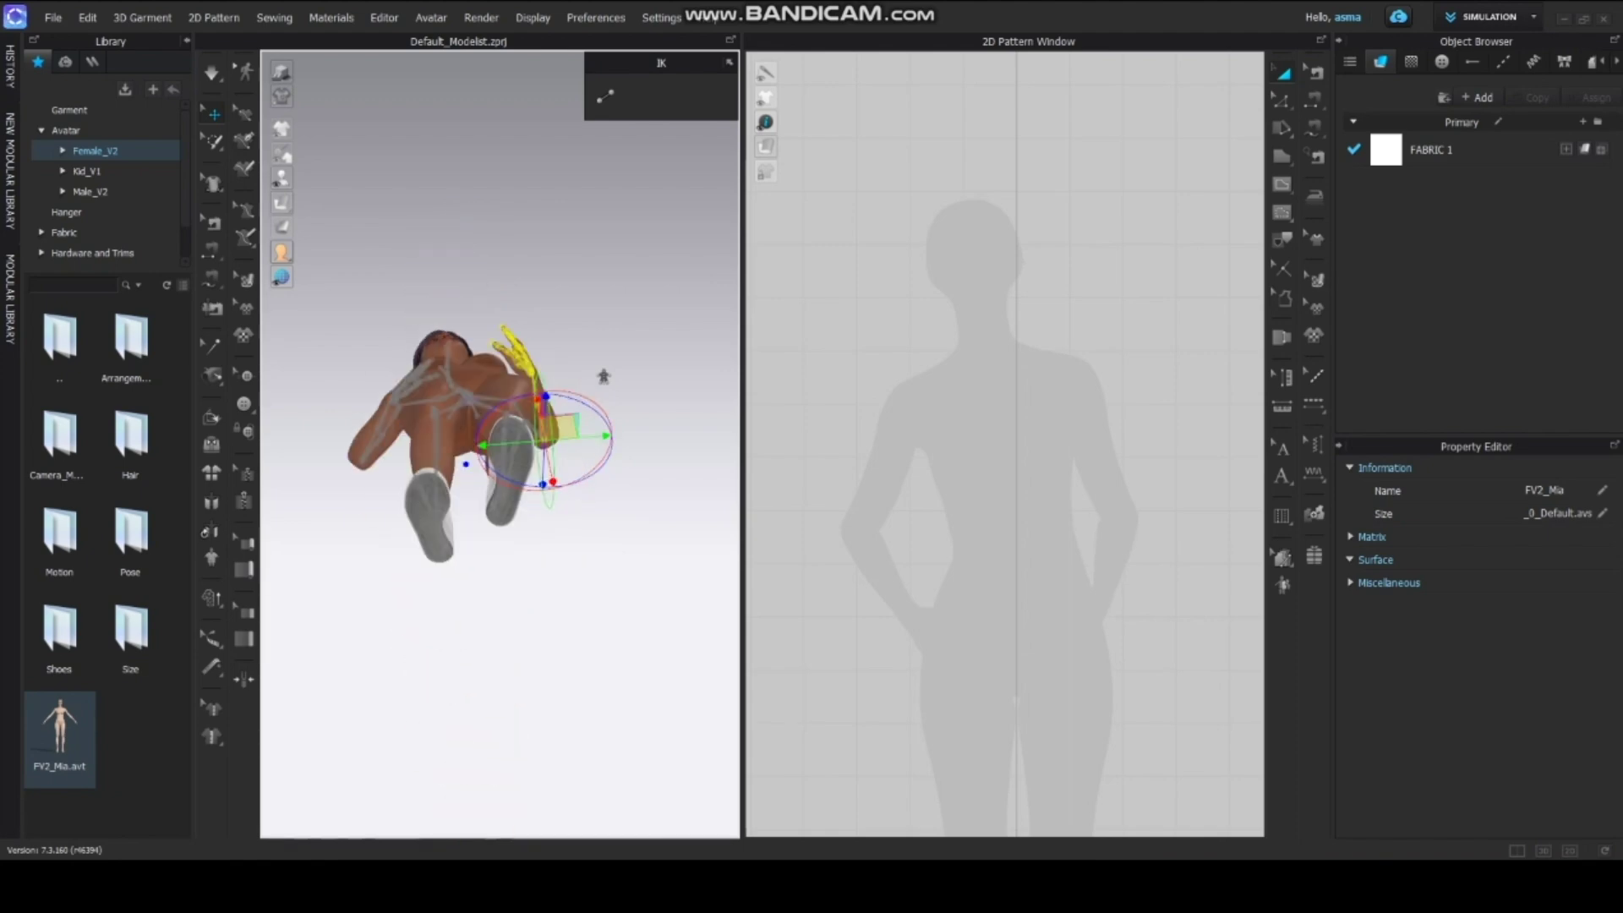
scroll(603, 376, "up", 5)
right_click_drag(603, 376, 680, 370)
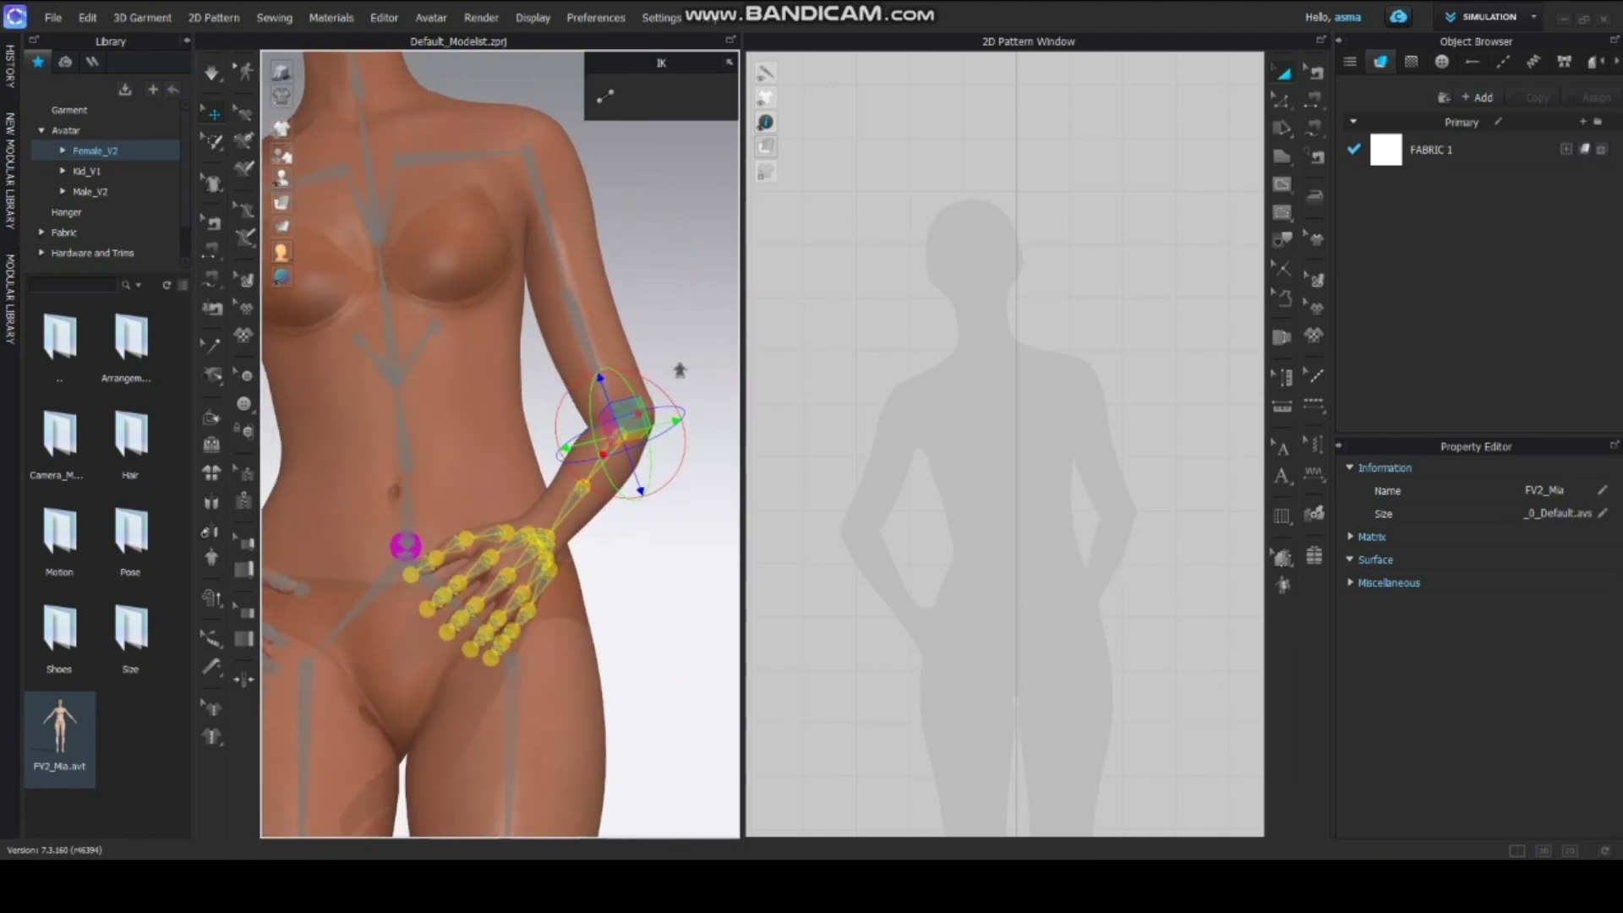
right_click_drag(679, 370, 645, 373)
scroll(645, 372, "up", 3)
Select the base joints of the fingers on the avatar's left hand for posing.
left_click(538, 583)
scroll(539, 584, "up", 4)
middle_click_drag(539, 584, 591, 351)
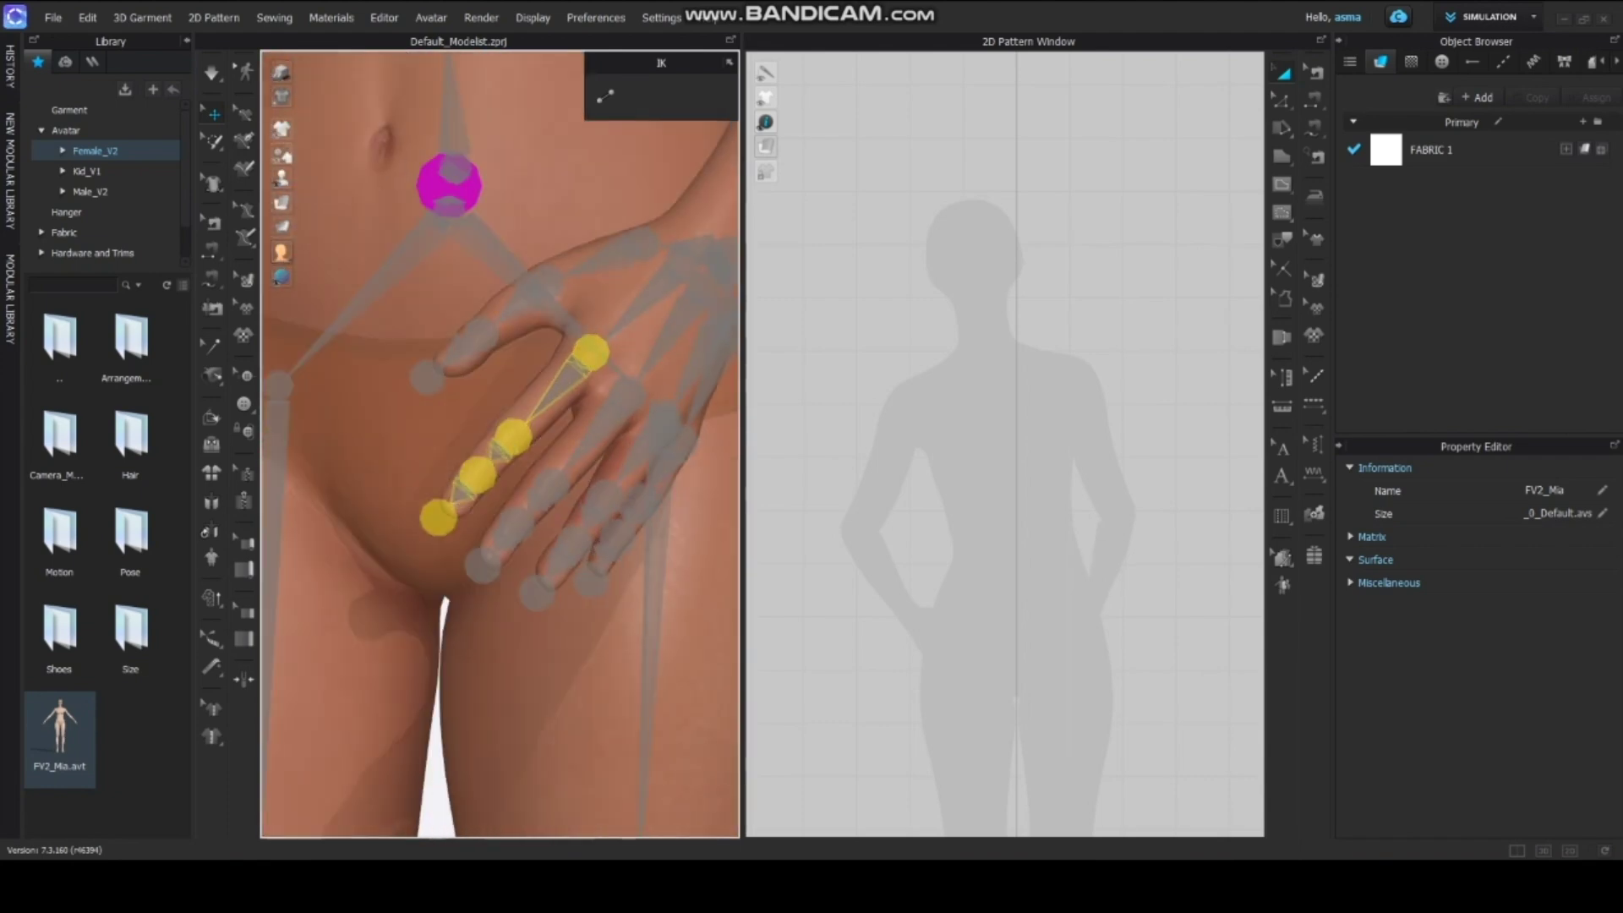
left_click(612, 366, "shift")
left_click(627, 391, "shift")
left_click(644, 414, "shift")
scroll(625, 398, "down", 5)
scroll(561, 423, "up", 5)
left_click(561, 373)
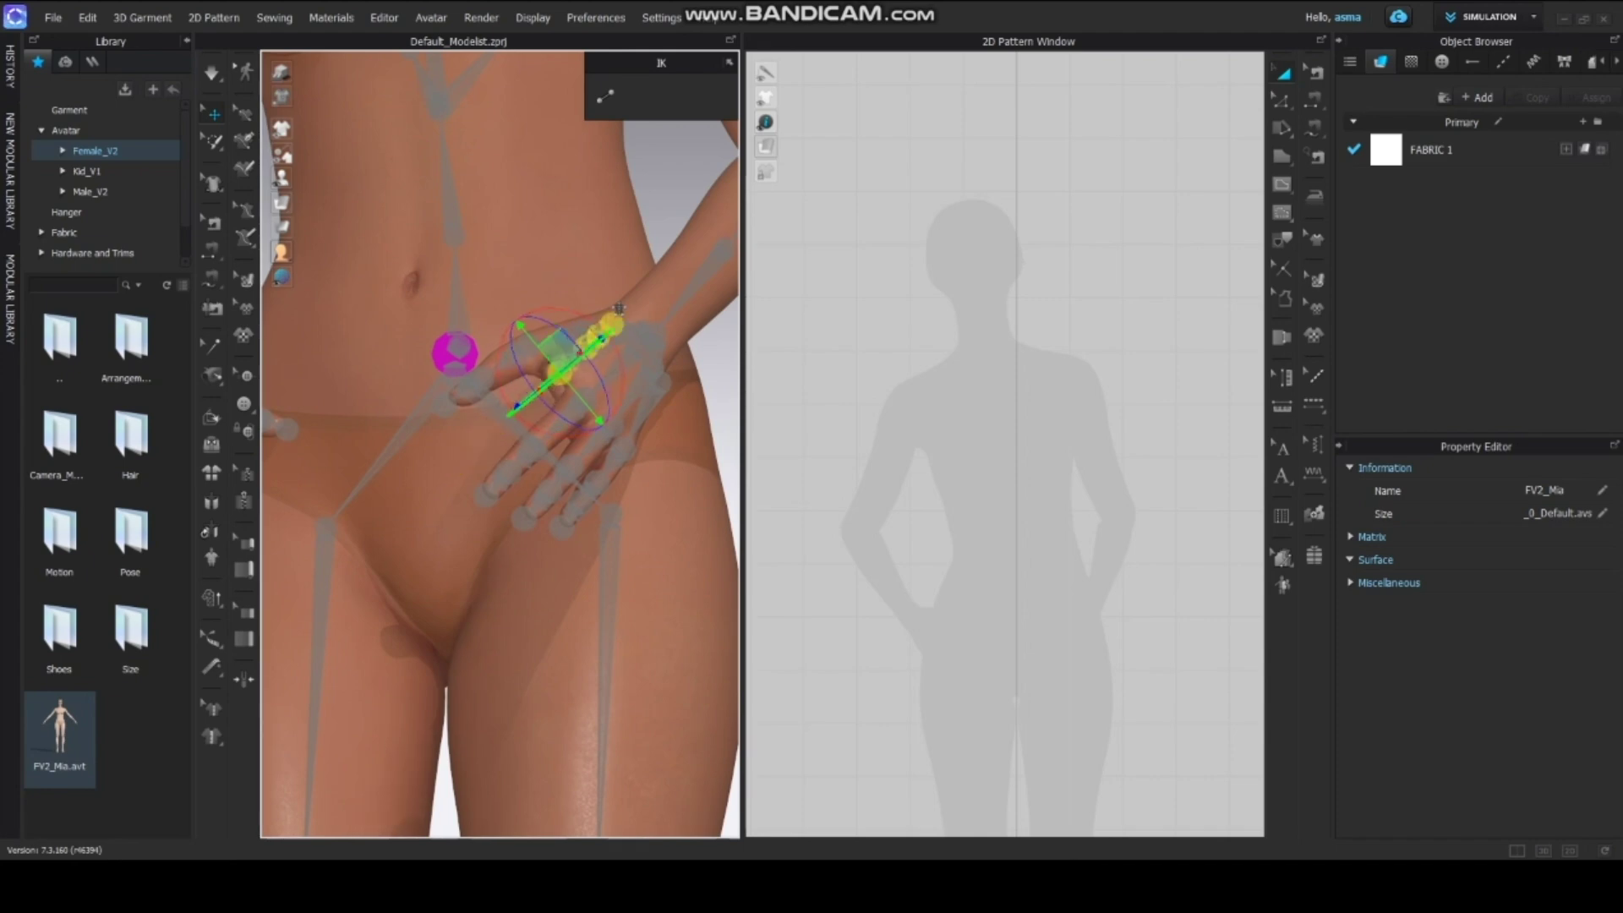
Rotate the finger joints of the avatar's left hand to curl them against the body.
right_click_drag(619, 310, 628, 318)
left_click(627, 318)
left_click(512, 441)
right_click_drag(541, 380, 571, 406)
left_click(572, 377)
left_click(523, 448)
left_click(579, 403)
scroll(562, 423, "down", 6)
scroll(481, 448, "up", 5)
scroll(481, 448, "down", 5)
mouse_move(491, 439)
right_mouse_down()
mouse_move(465, 435)
mouse_move(516, 431)
right_mouse_up()
scroll(473, 431, "up", 6)
Refine the hand joints so the avatar's fingers rest naturally against the hip.
left_click(504, 364)
right_click_drag(504, 363, 608, 414)
left_click(710, 486)
right_click_drag(711, 487, 672, 484)
right_click_drag(585, 422, 575, 448)
left_click_drag(573, 473, 583, 448)
mouse_move(583, 448)
right_mouse_down()
mouse_move(540, 448)
mouse_move(574, 450)
right_mouse_up()
left_click(561, 541)
left_click(461, 423)
scroll(540, 448, "down", 5)
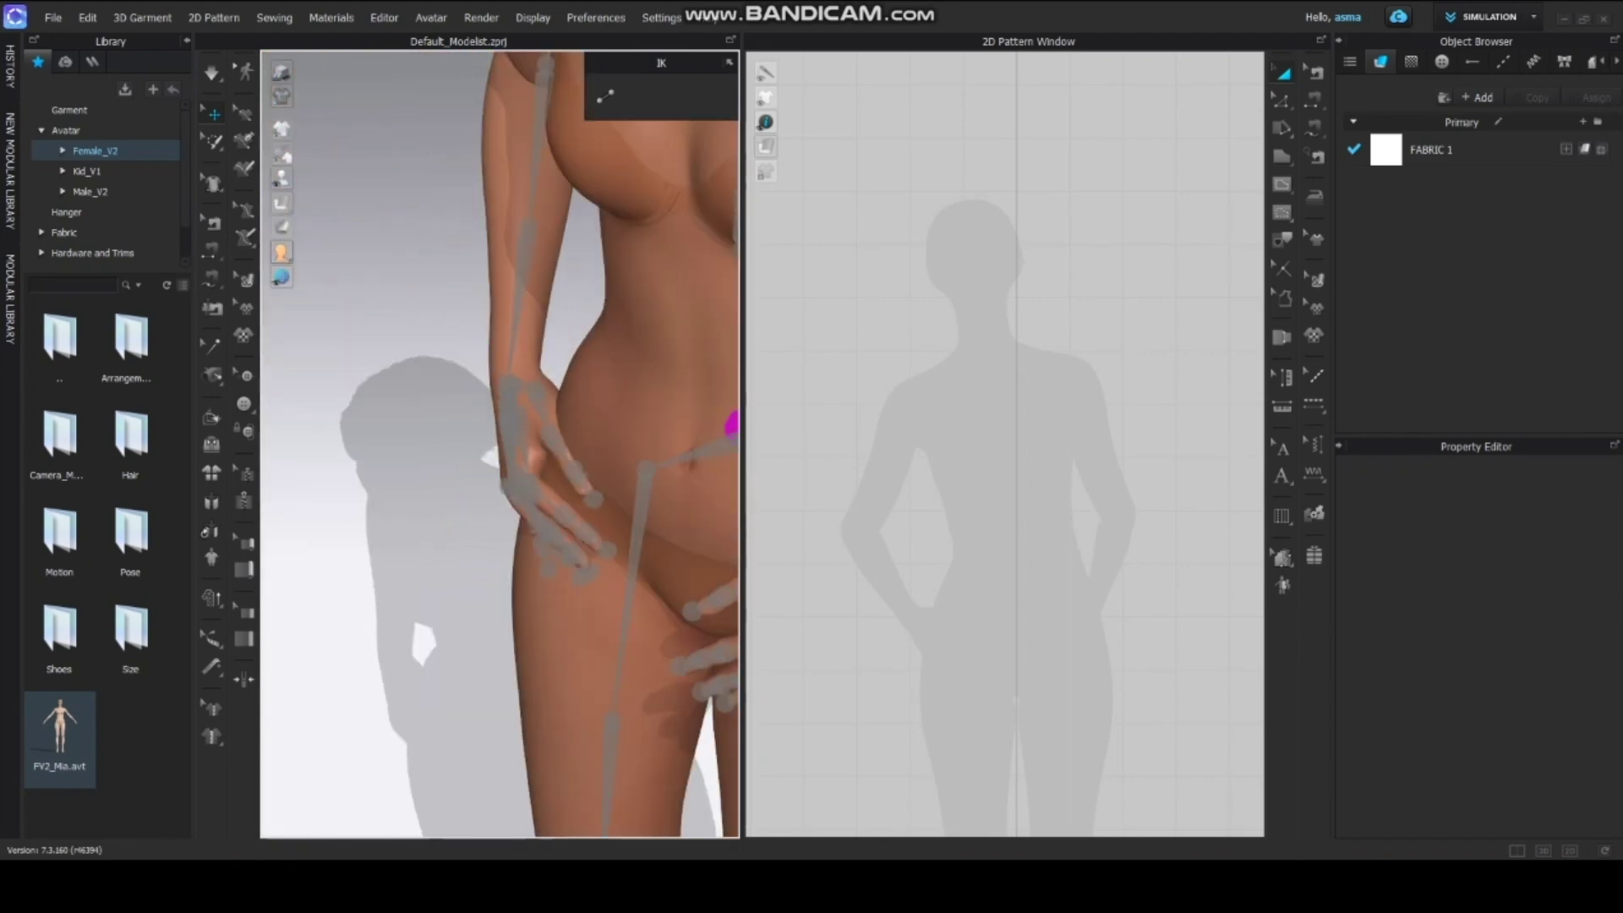
Adjust the avatar's right wrist joint so that hand sits on the hip, and deselect it.
scroll(507, 405, "up", 3)
left_click(507, 398)
left_click_drag(549, 348, 561, 337)
left_click(439, 363)
right_click_drag(507, 363, 558, 371)
scroll(549, 372, "down", 5)
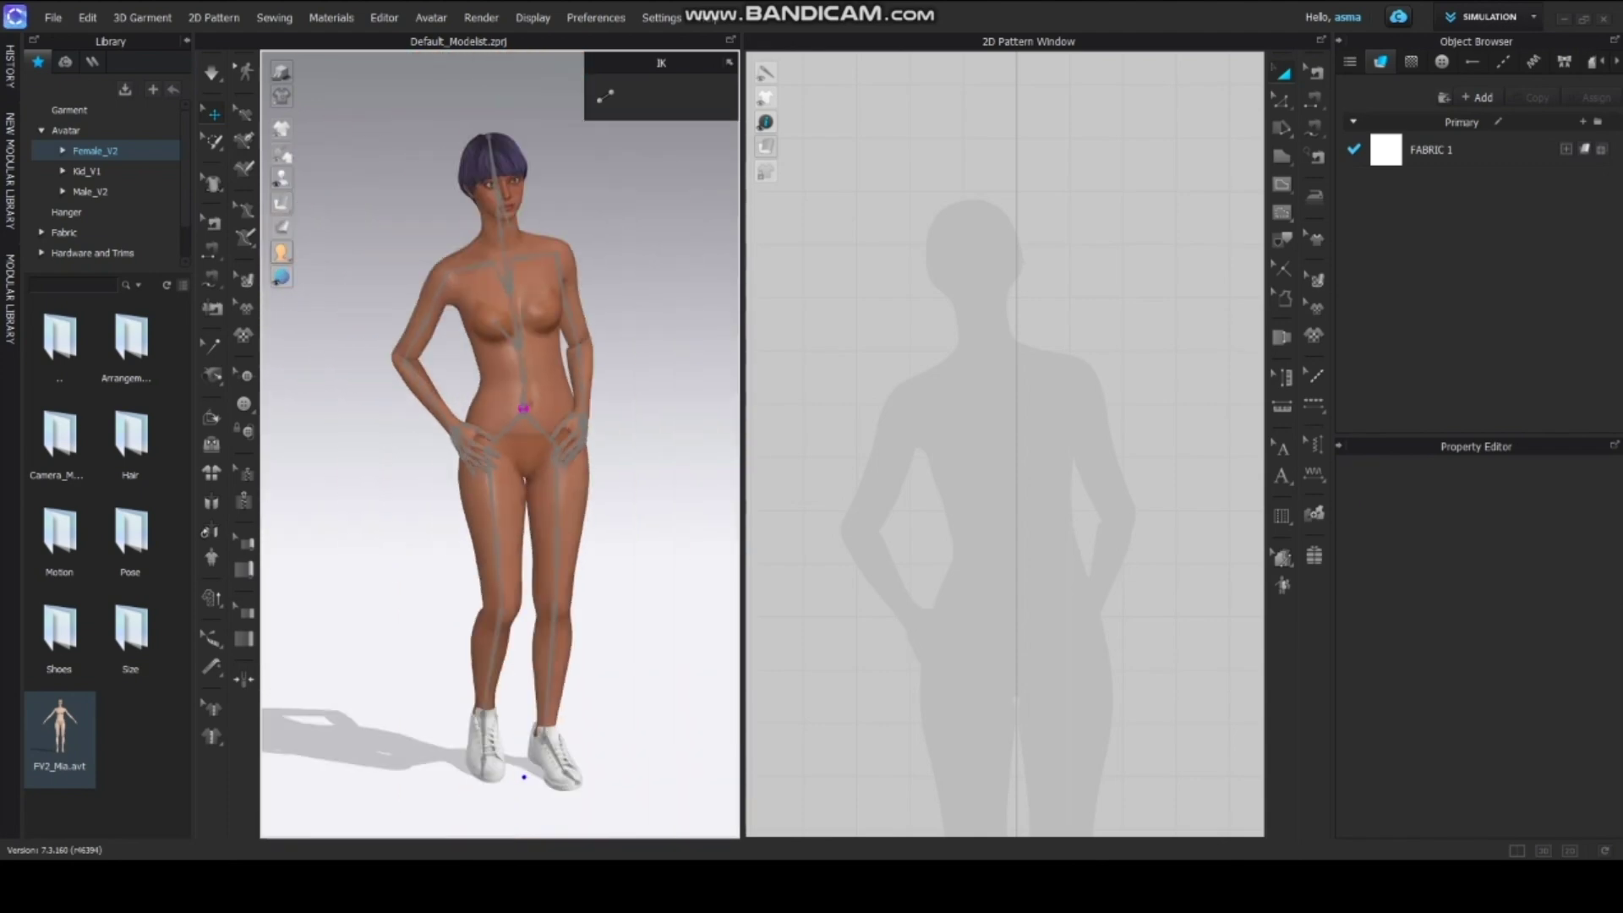
Browse the library's Hanger, Fabric, avatar Size, Stage and Normal_Map folders for usable assets.
left_click(67, 212)
left_click(64, 232)
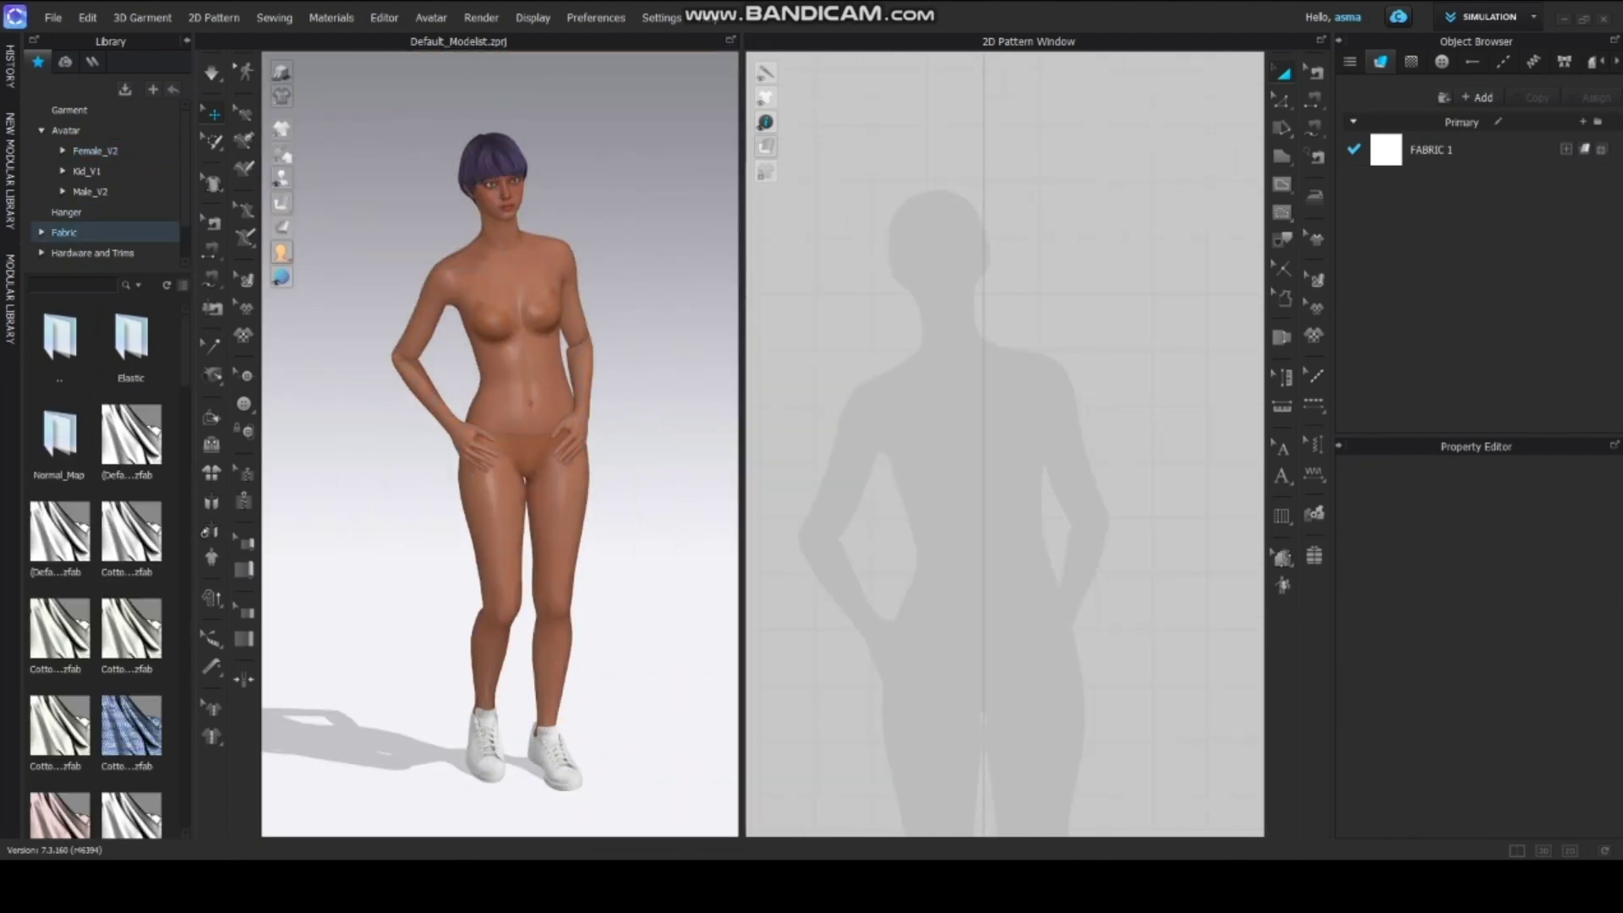
left_click(92, 212)
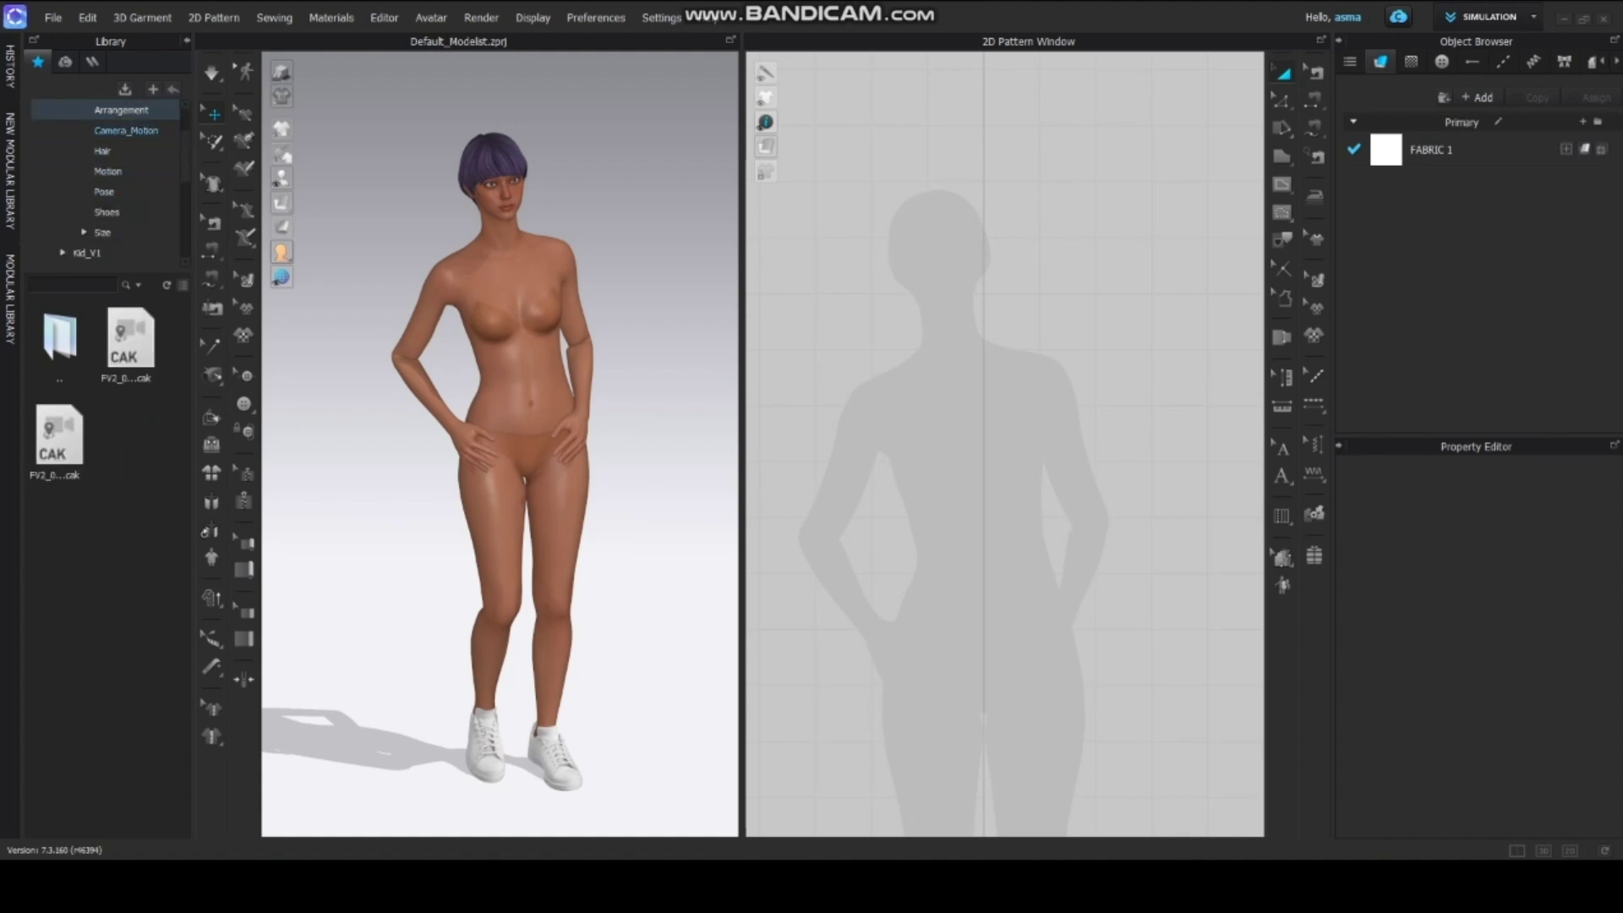
left_click(103, 233)
double_click(59, 439)
double_click(59, 342)
double_click(131, 342)
double_click(60, 343)
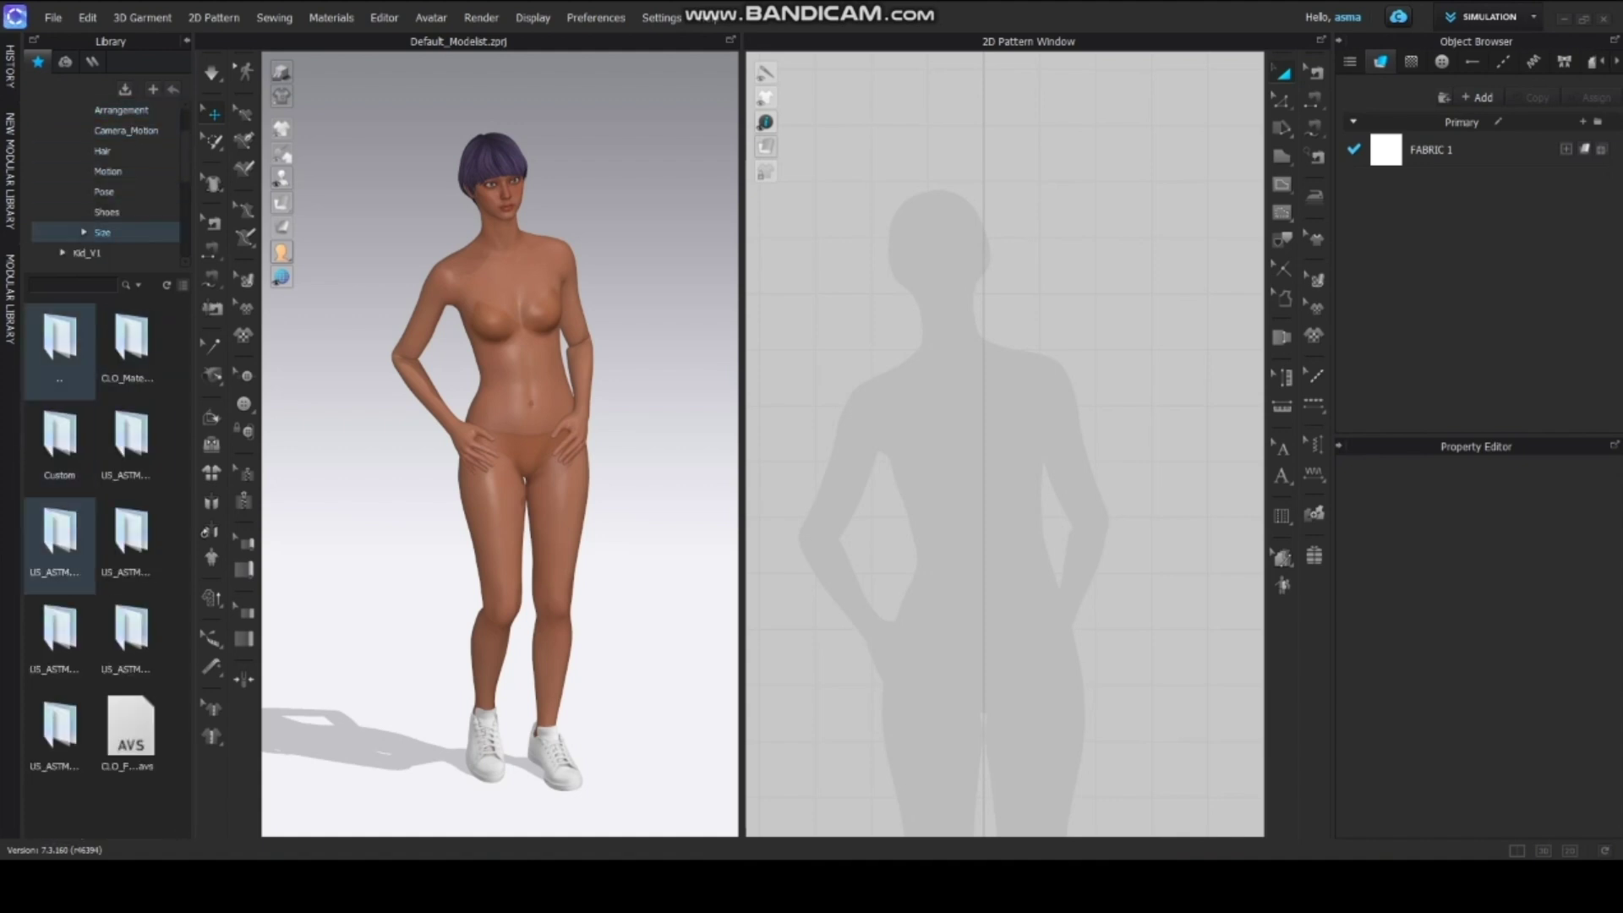
left_click(67, 233)
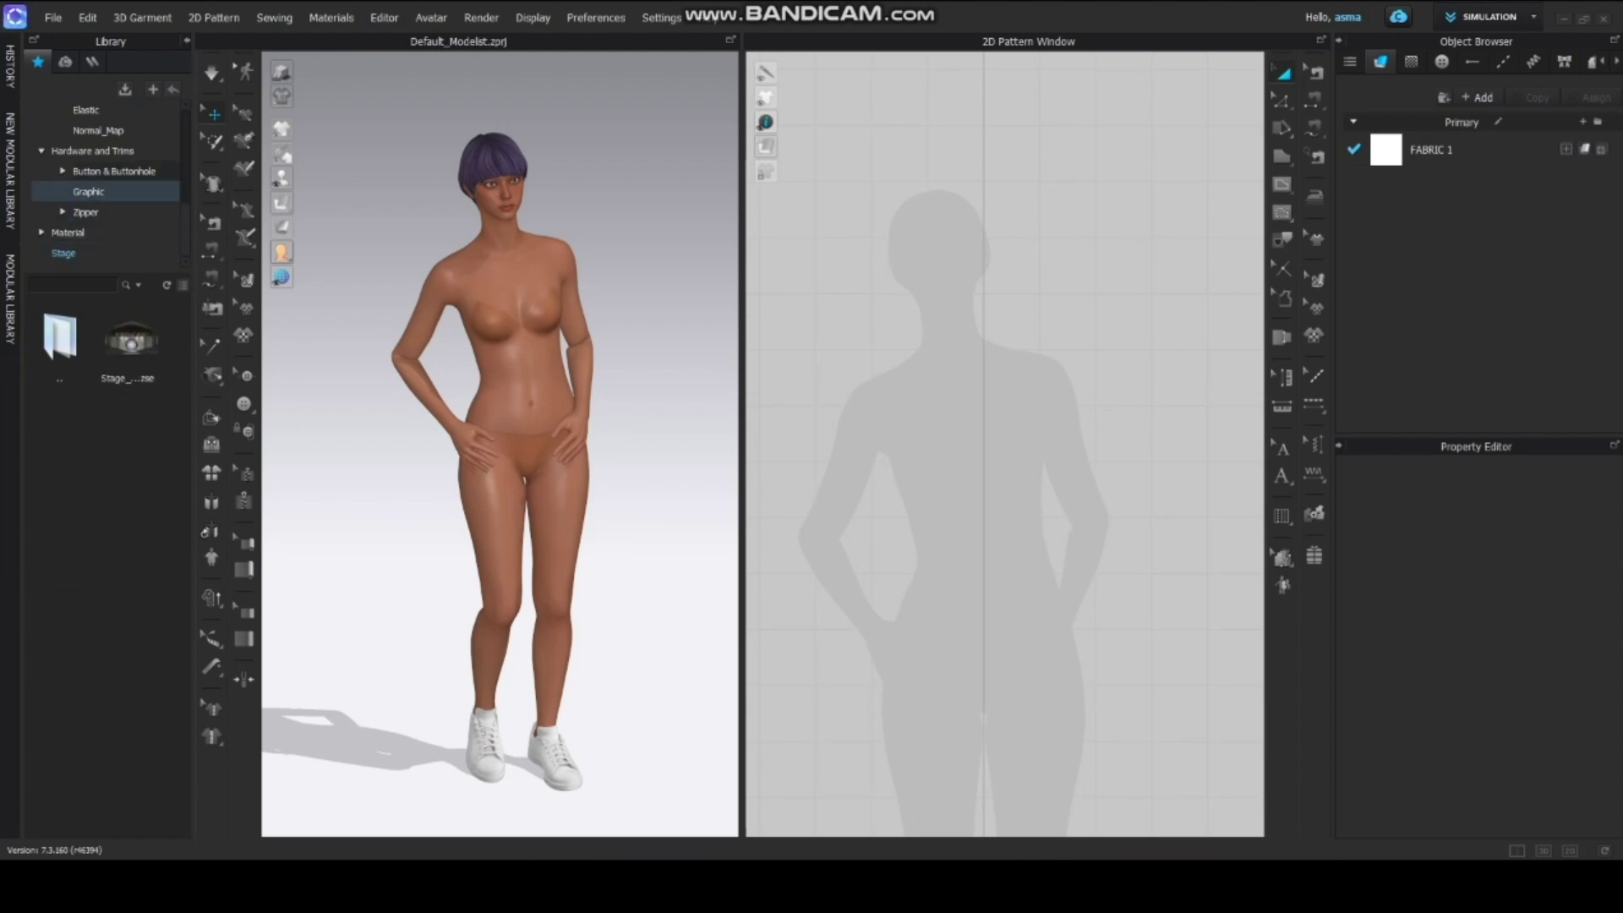
left_click(98, 131)
scroll(102, 171, "up", 4)
left_click(41, 192)
left_click(41, 212)
left_click(553, 296)
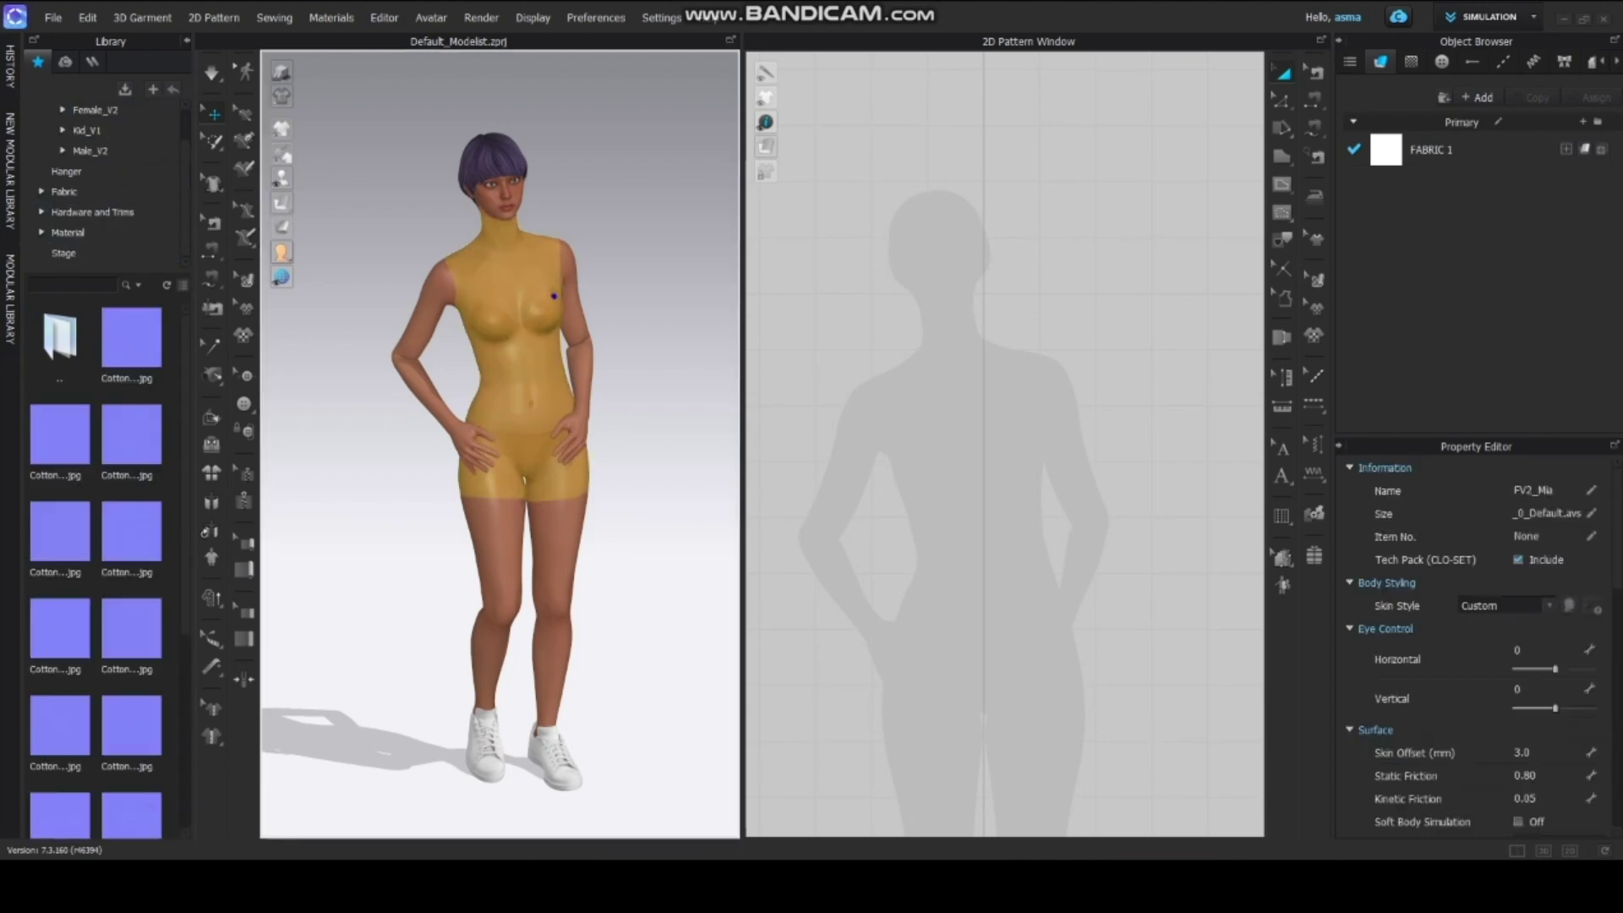
Open the Female_T-shirt.zpac garment with the current avatar's size and pose maintained, and simulate it.
double_click(60, 342)
scroll(102, 172, "up", 2)
left_click(66, 130)
double_click(59, 346)
scroll(59, 541, "down", 5)
scroll(59, 473, "up", 5)
scroll(59, 456, "down", 2)
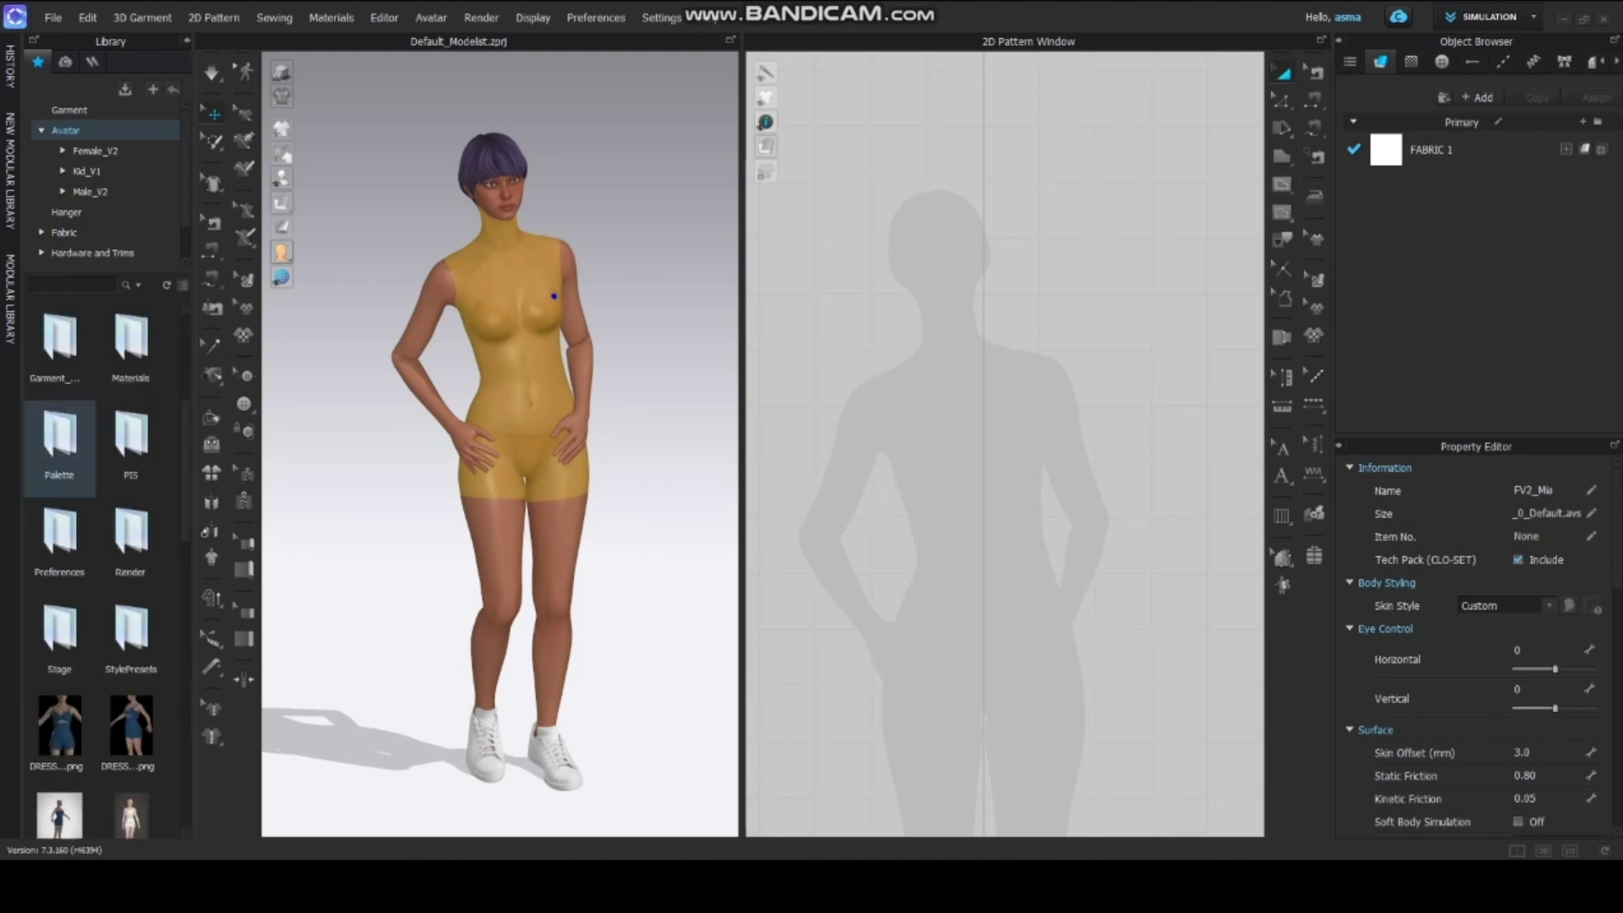
scroll(60, 532, "up", 3)
double_click(131, 536)
double_click(131, 342)
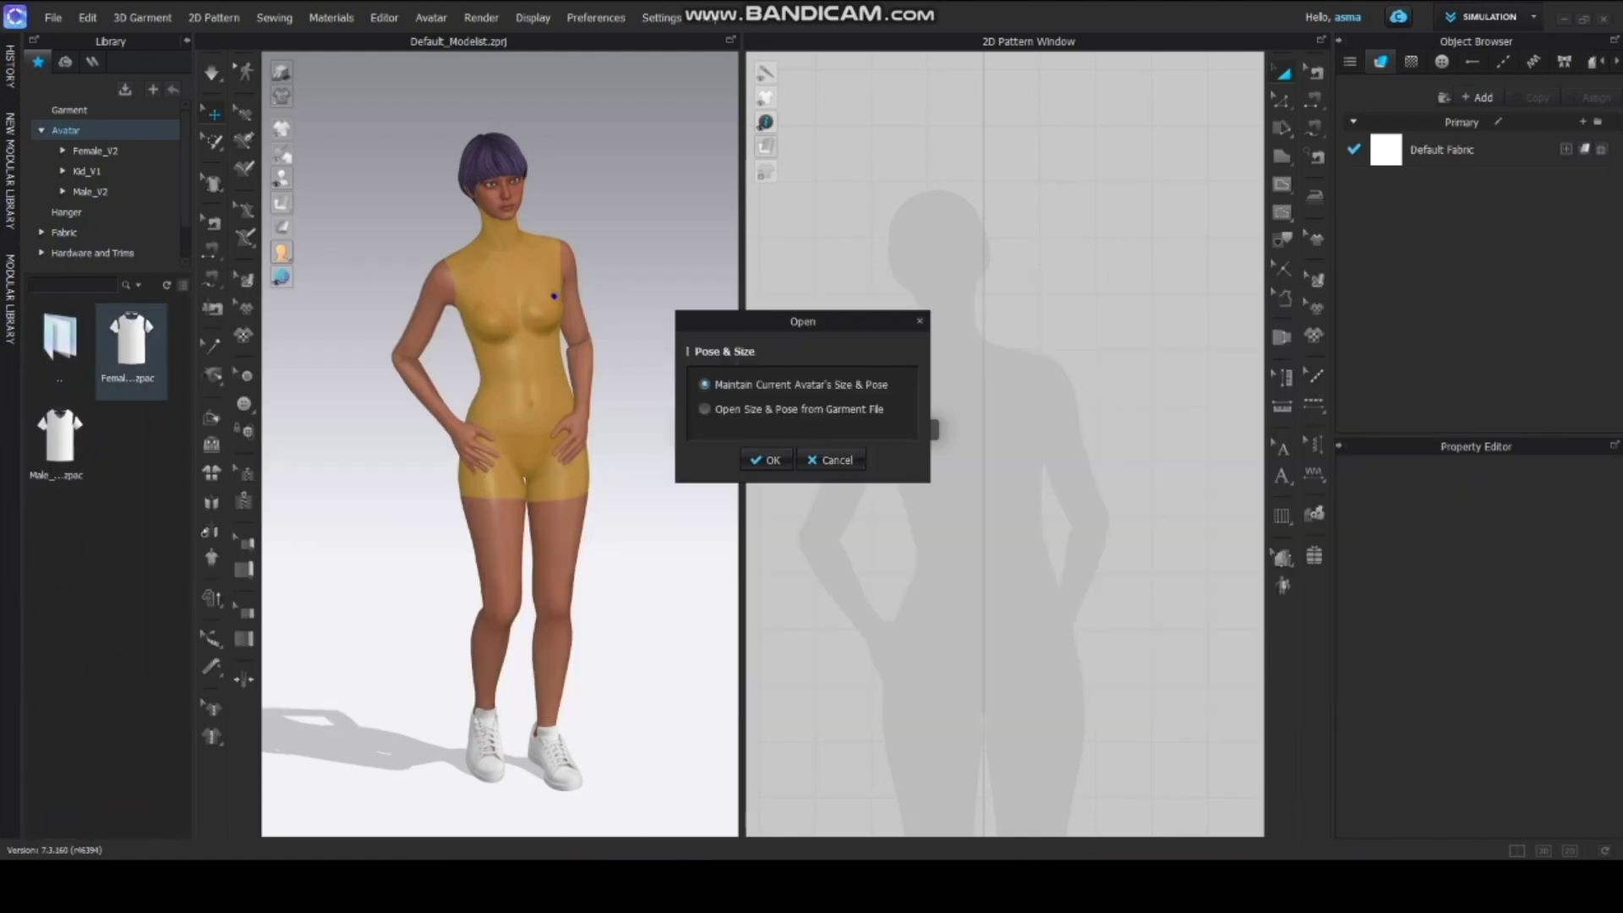
key("Return")
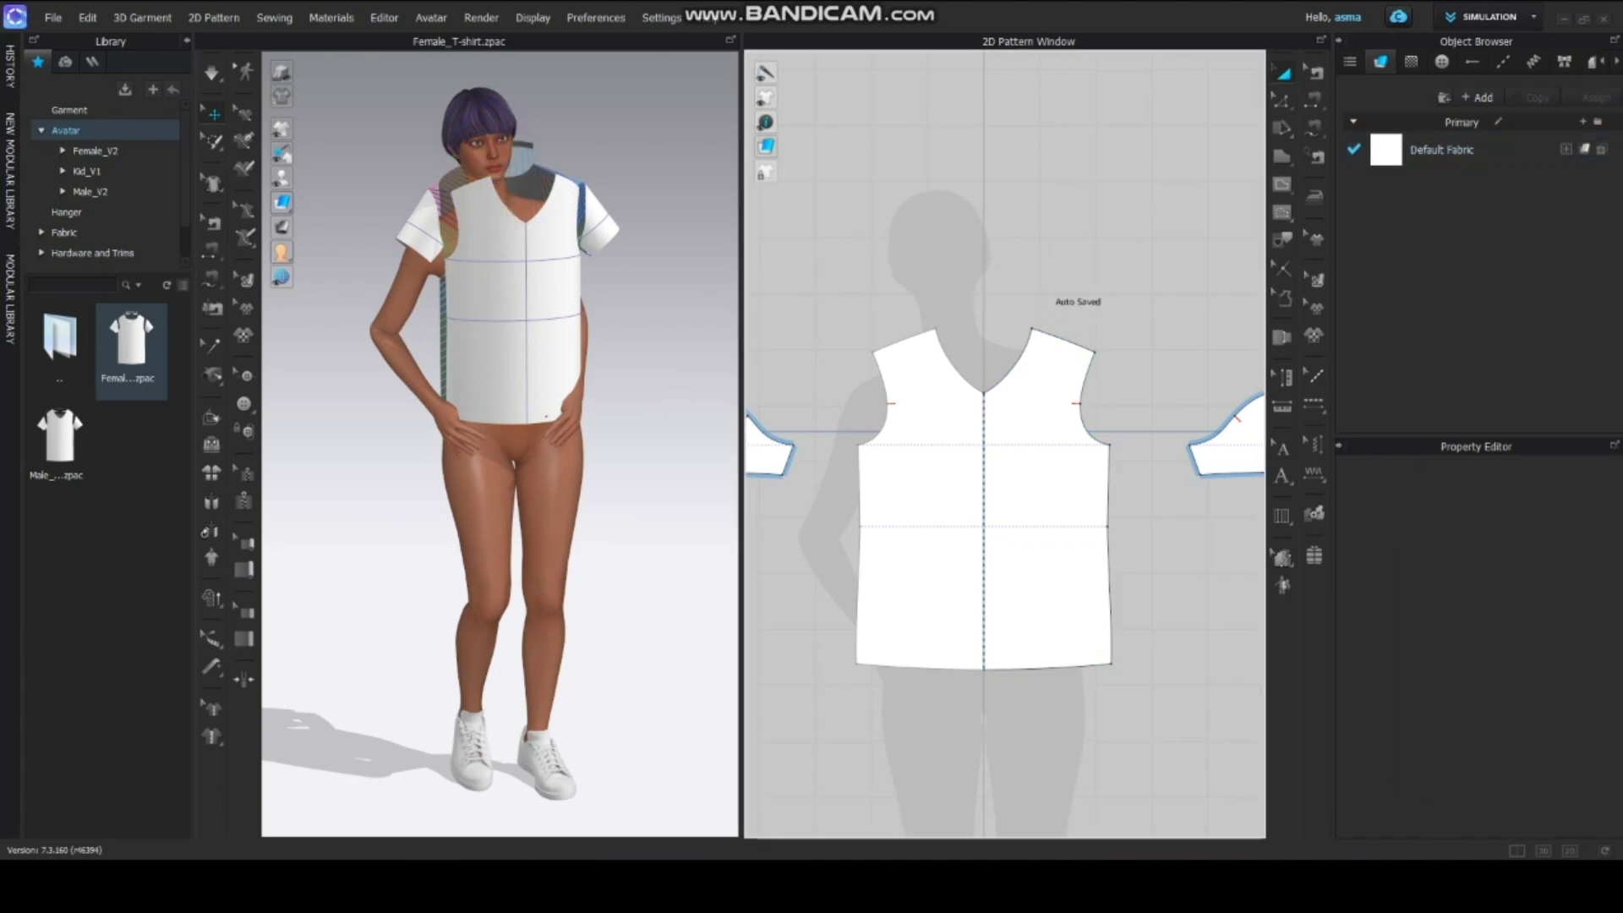
key("space")
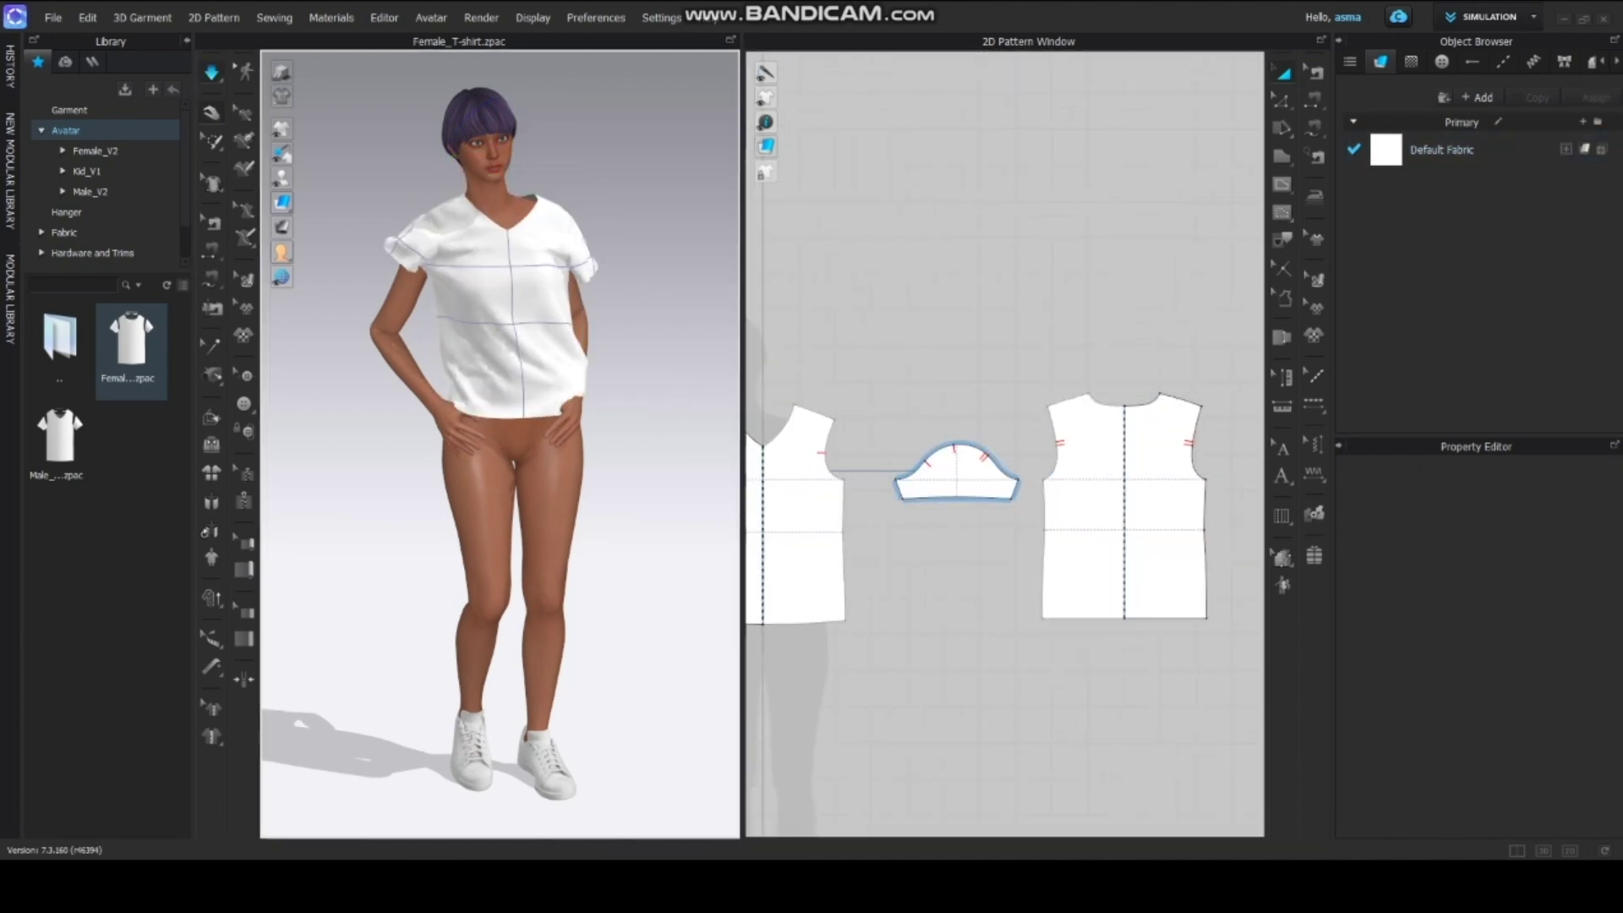
Shorten the T-shirt by selecting the front and back hem lines together and moving them upwards.
middle_click_drag(807, 618, 844, 600)
left_click(845, 600, "shift")
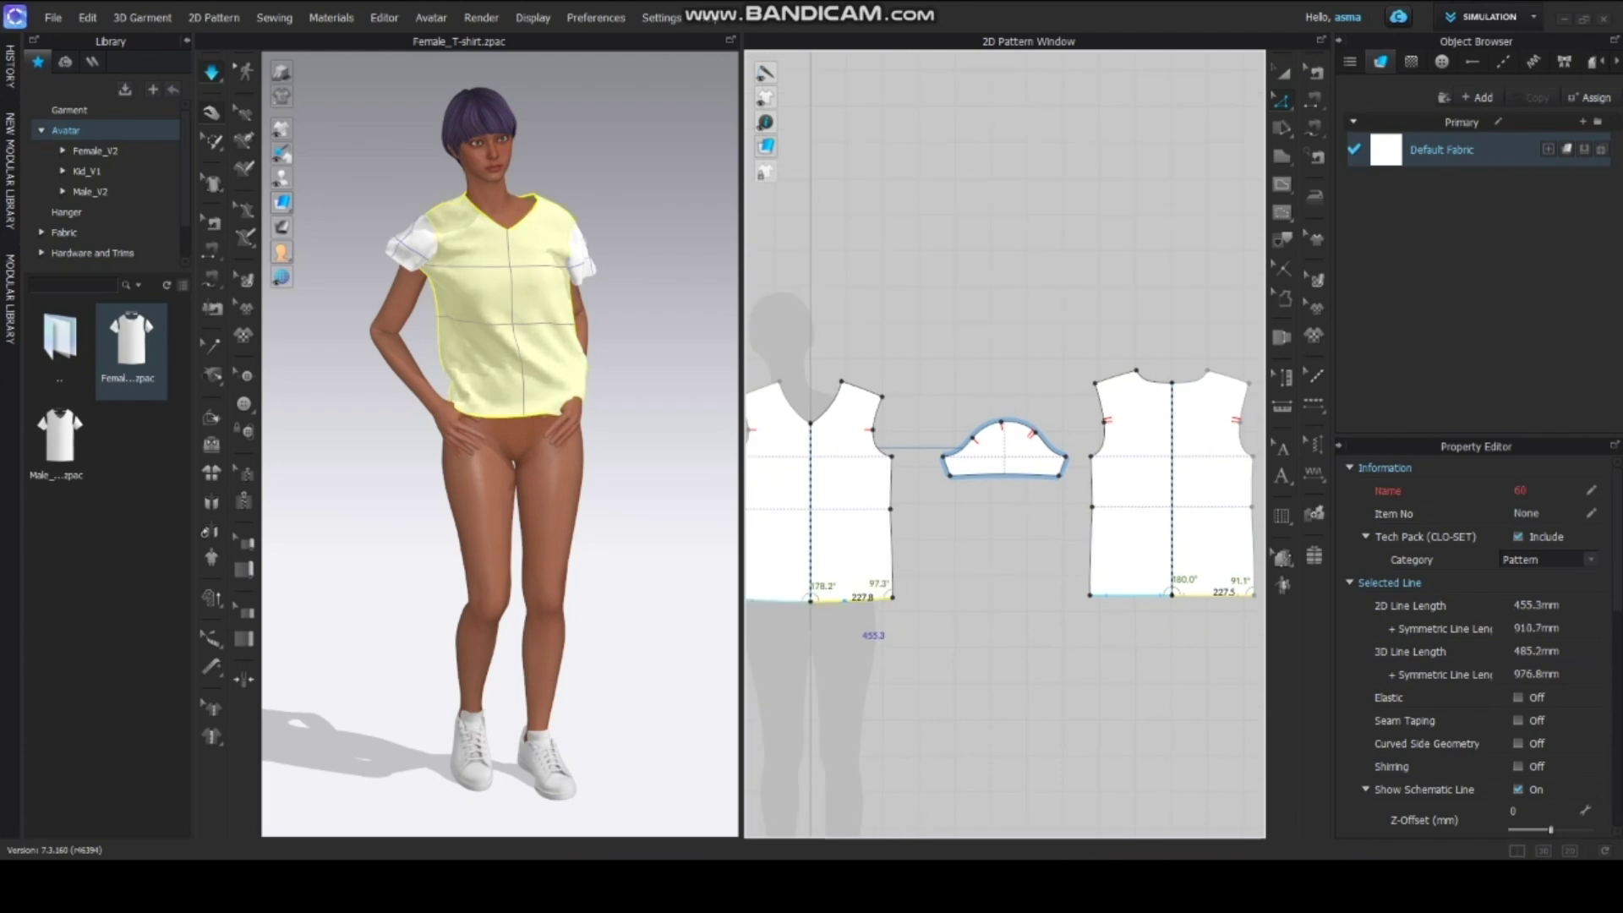
left_click_drag(859, 537, 859, 535)
key("ctrl+z")
left_click(849, 600)
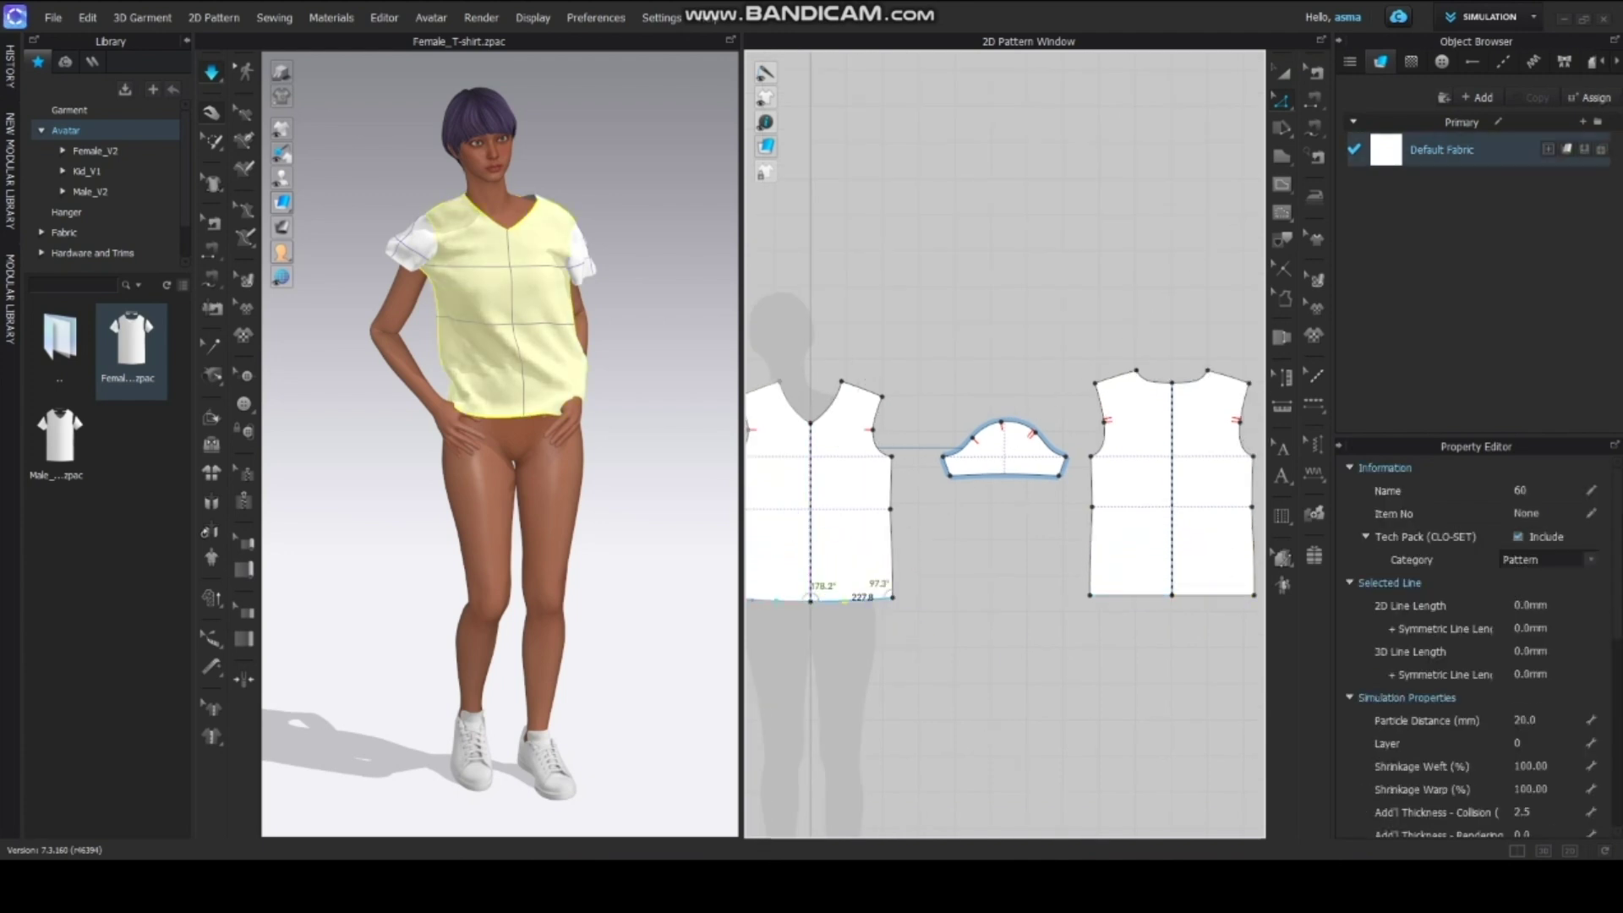
left_click(854, 600, "shift")
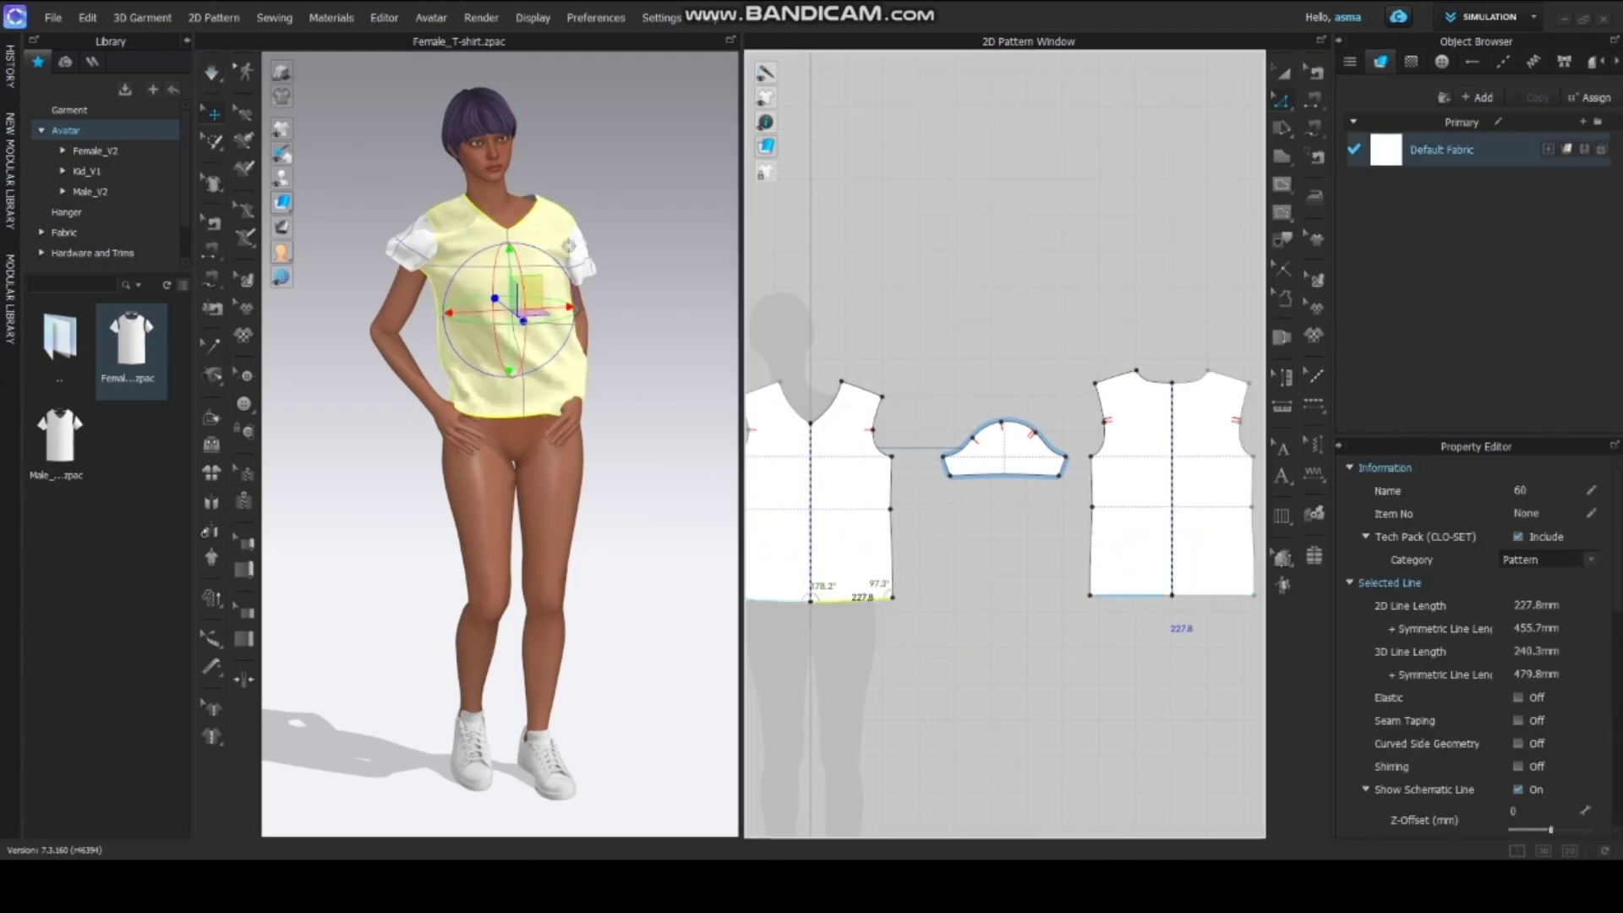
left_click_drag(1119, 595, 1117, 563)
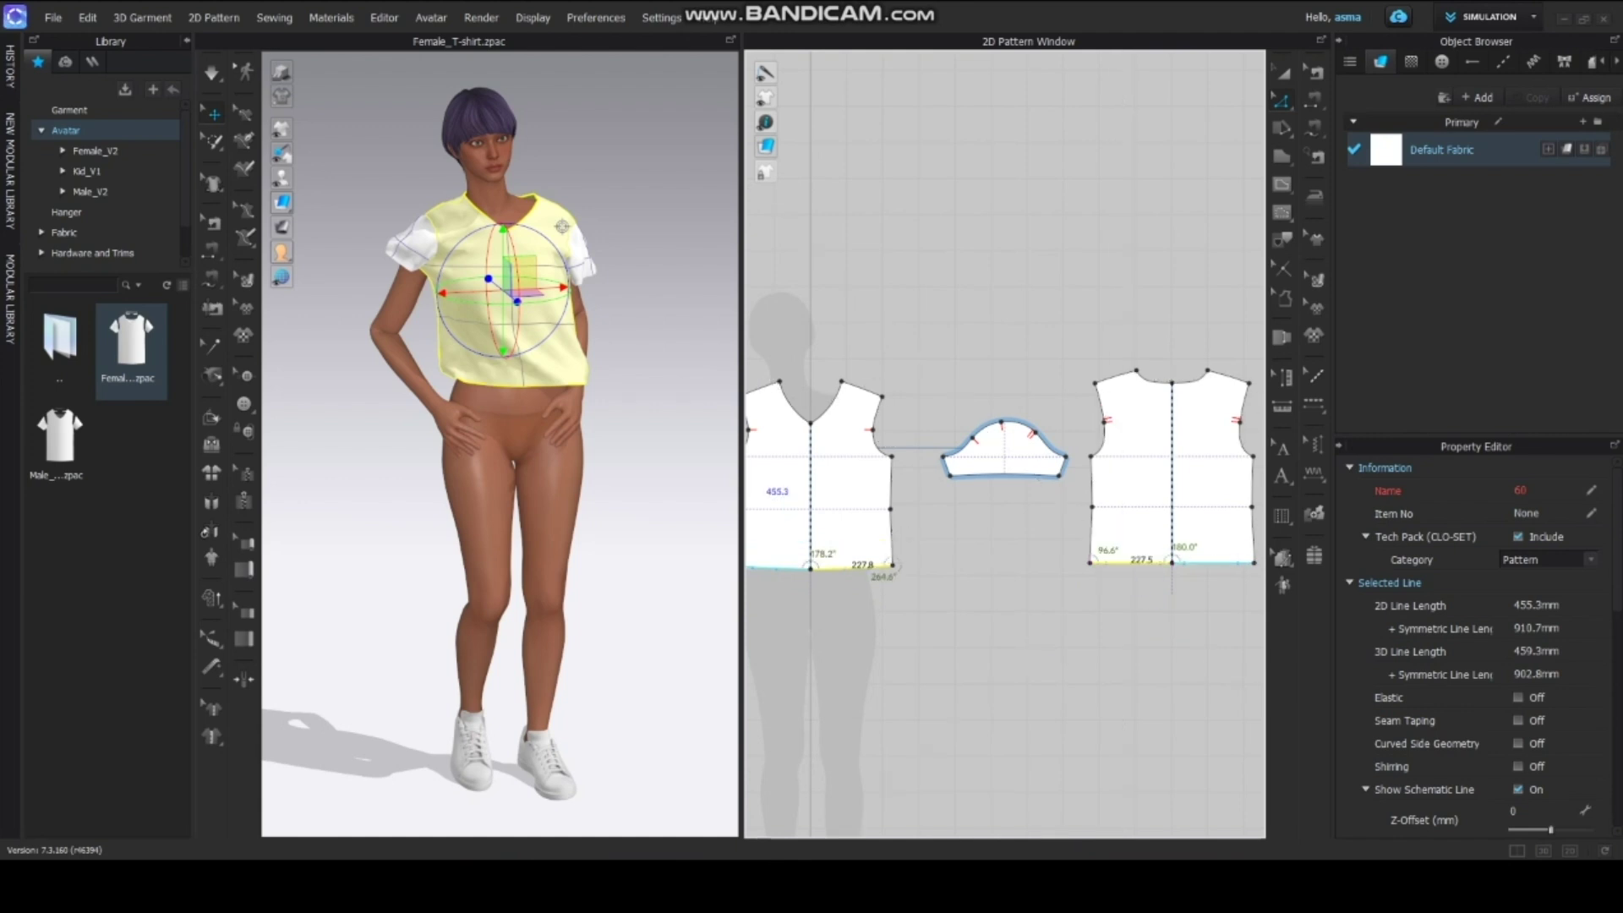
Simulate the shortened T-shirt and pull at its bunched left sleeve.
right_click_drag(562, 226, 583, 254)
key("space")
right_click_drag(554, 363, 659, 372)
right_click_drag(385, 269, 423, 486)
left_click(615, 602)
key("space")
left_click_drag(464, 486, 532, 481)
right_click_drag(532, 482, 465, 486)
Reset the 3D arrangement of the selected left sleeve and simulate the T-shirt again.
right_click(407, 486)
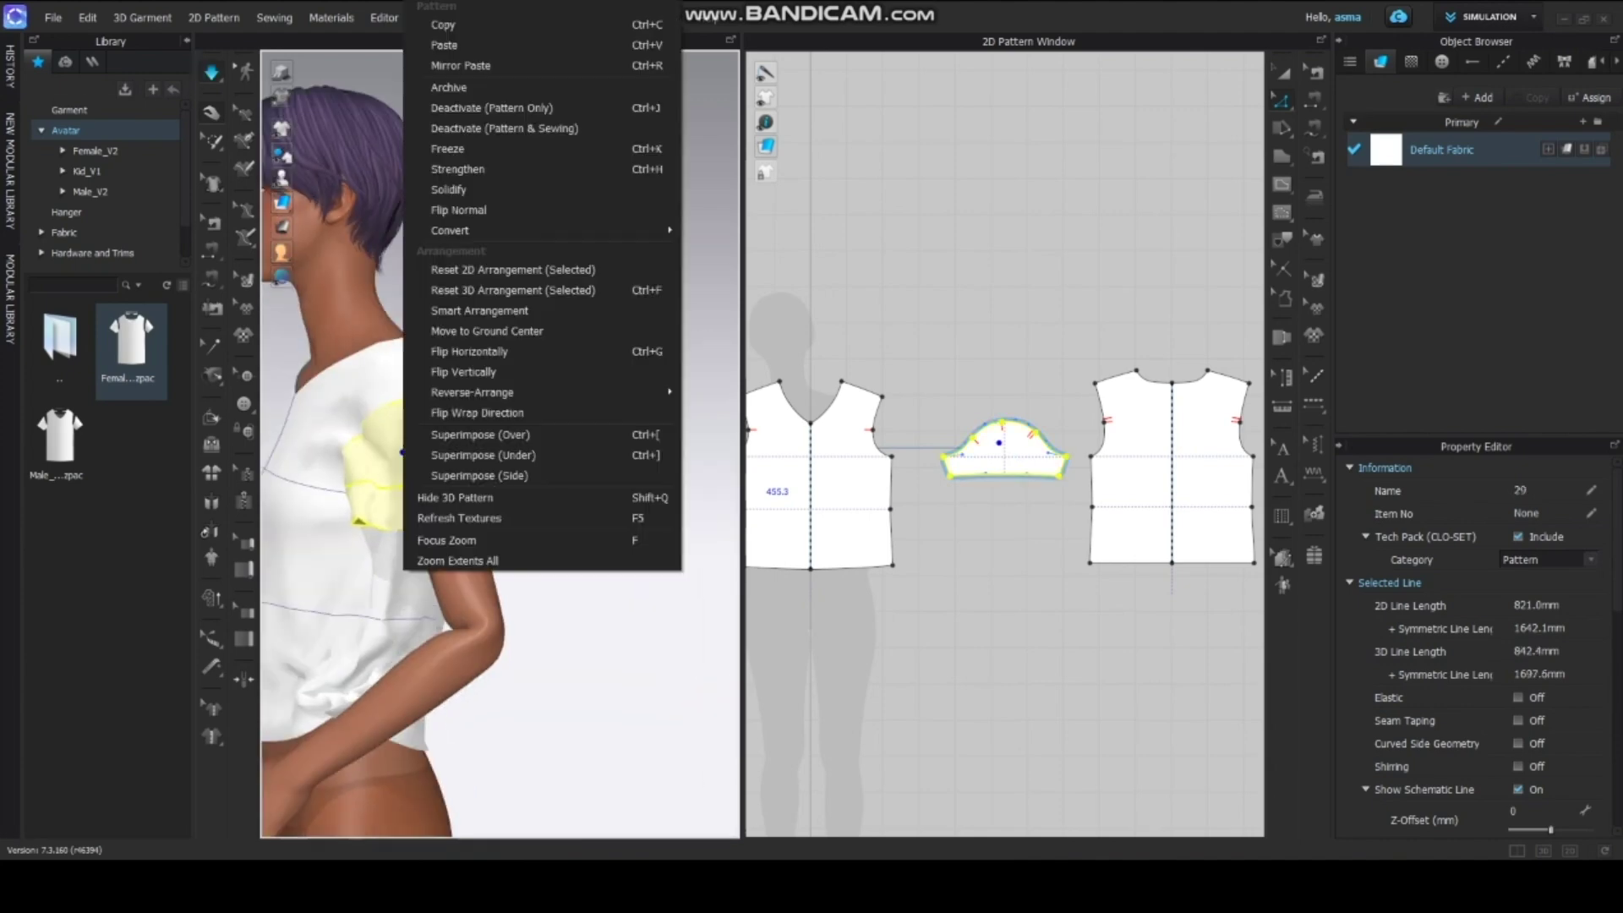
left_click(512, 285)
key("space")
right_click_drag(538, 407, 592, 510)
right_click_drag(592, 511, 584, 473)
left_click(516, 510)
left_click(572, 533)
scroll(583, 422, "down", 4)
left_click(522, 385)
Try to reshape the T-shirt's hem by moving the side corner points of the front and back patterns.
left_click(850, 567)
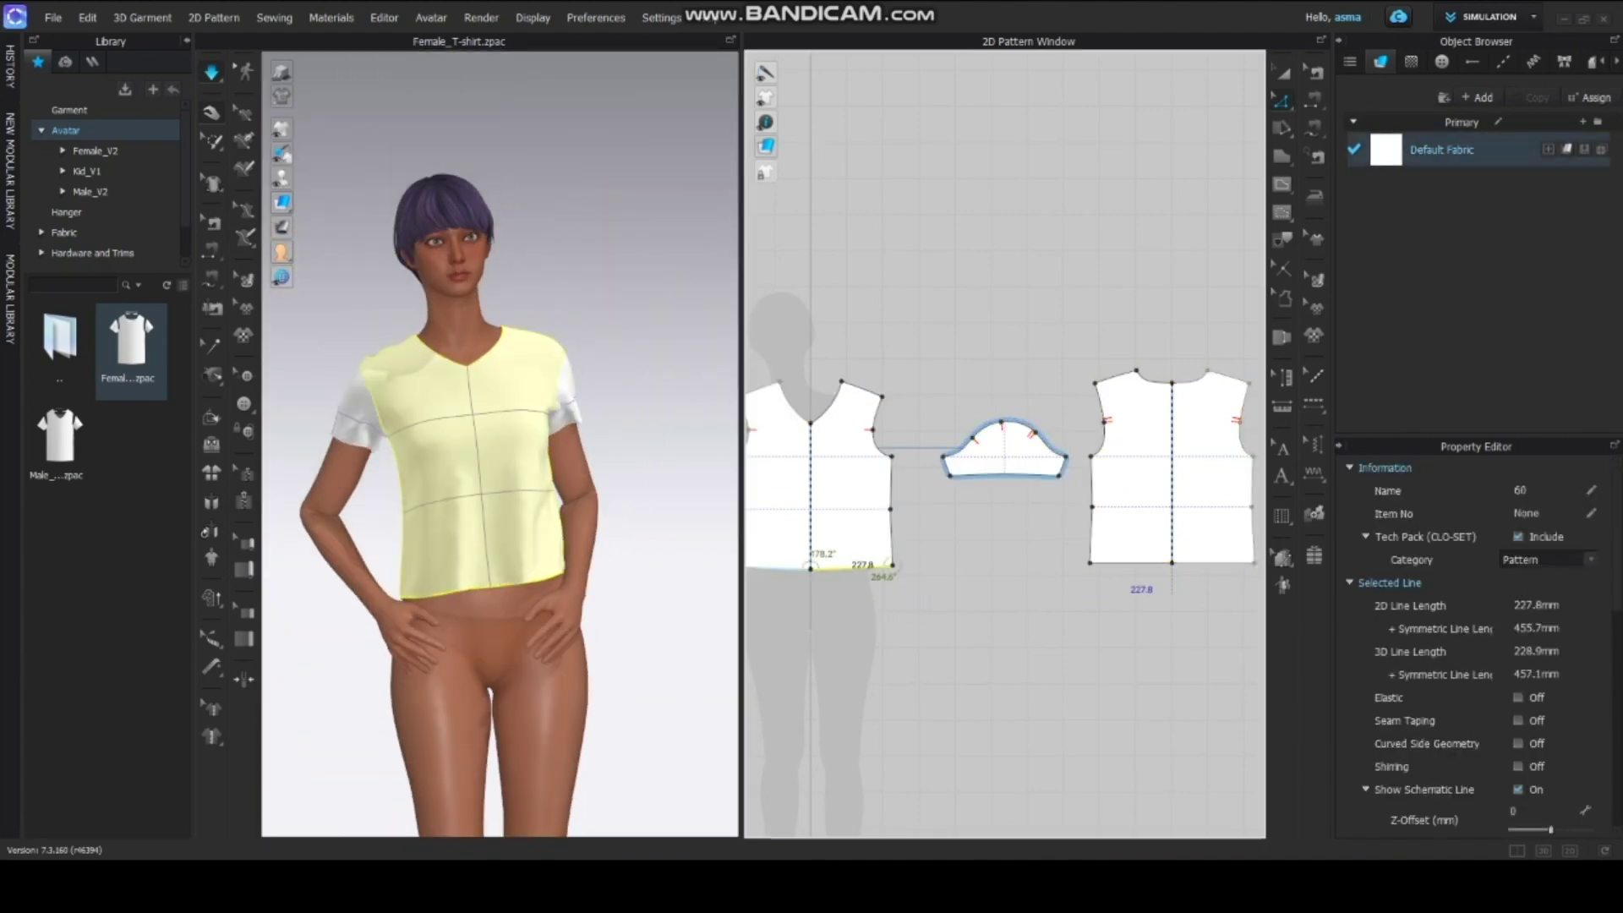
key("ctrl+z")
scroll(887, 572, "up", 6)
left_click(911, 534)
scroll(914, 527, "down", 7)
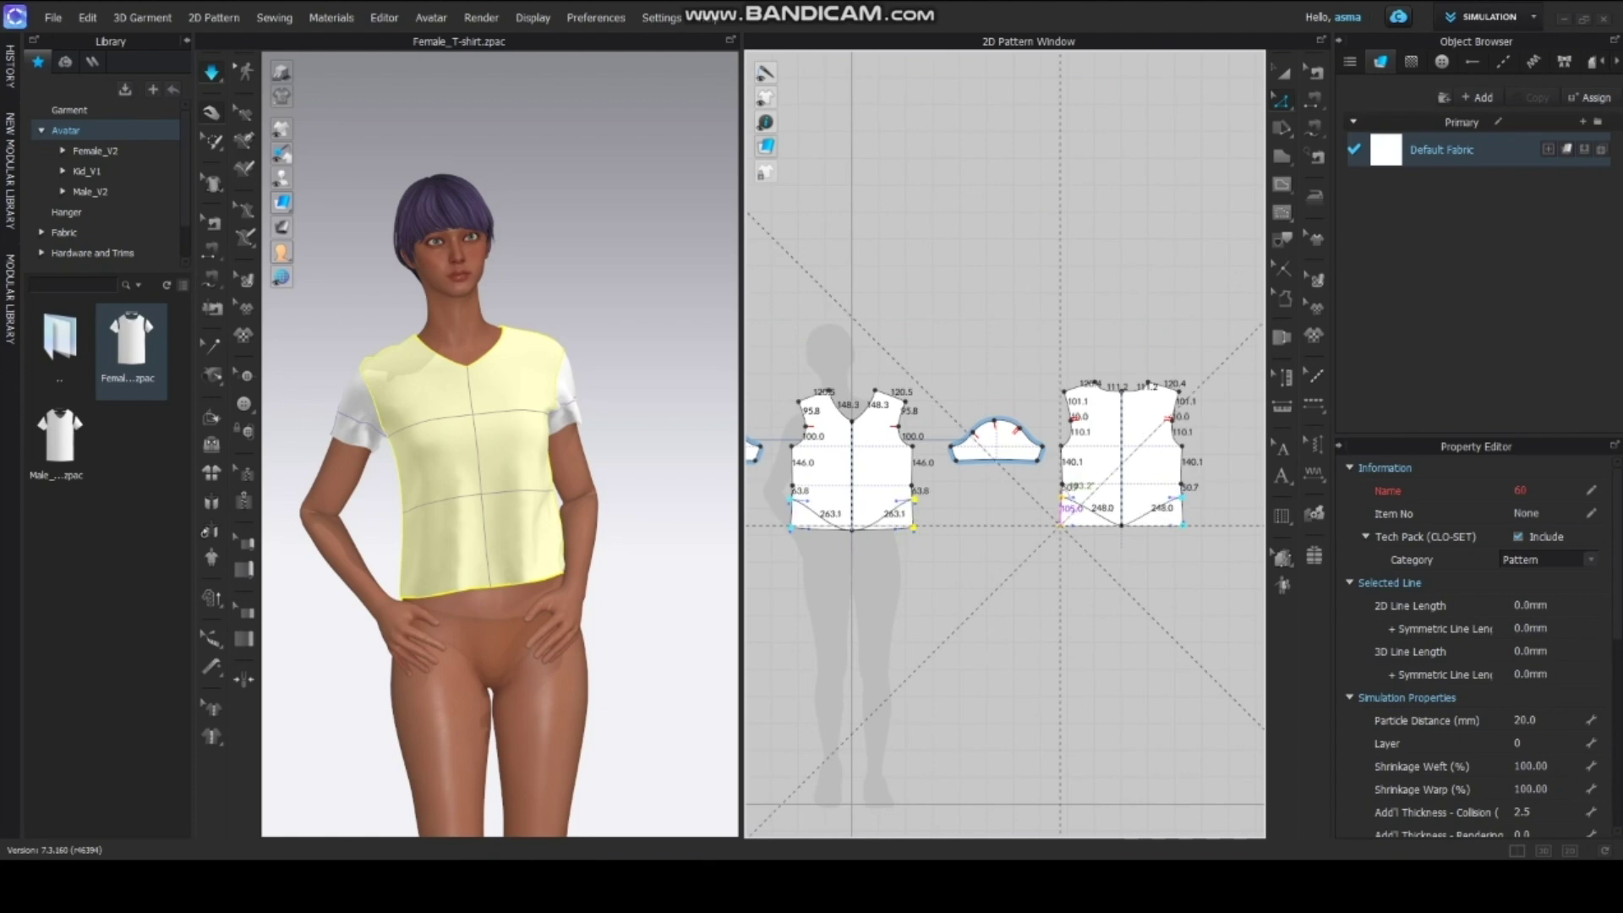
key("ctrl+z")
scroll(897, 528, "up", 6)
scroll(905, 550, "down", 3)
left_click(897, 535)
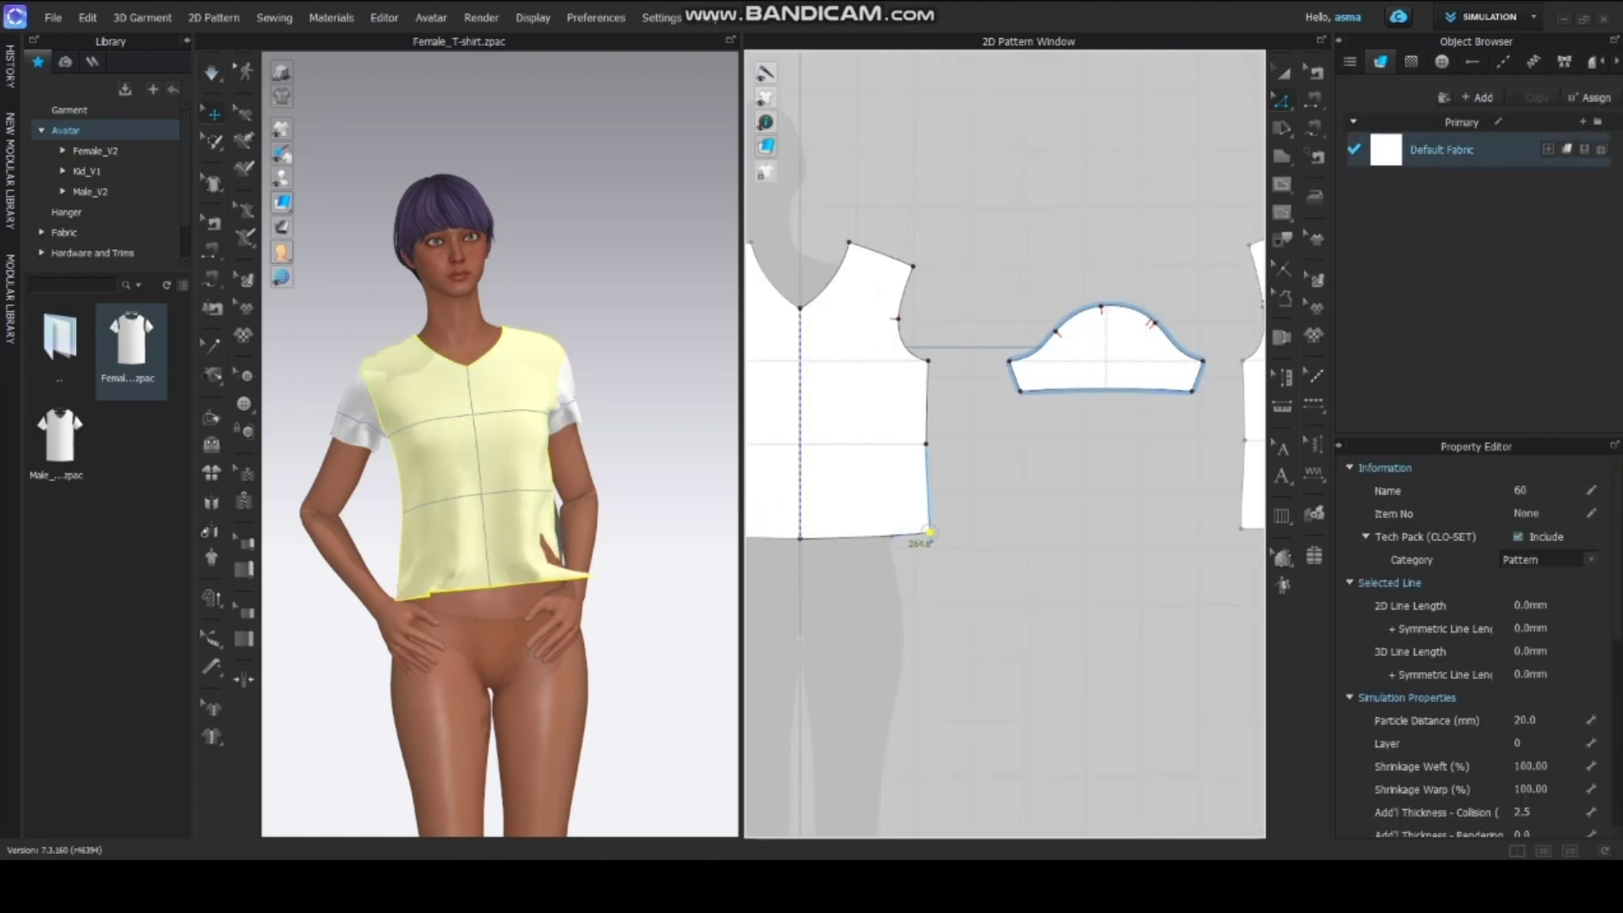
right_click(990, 591)
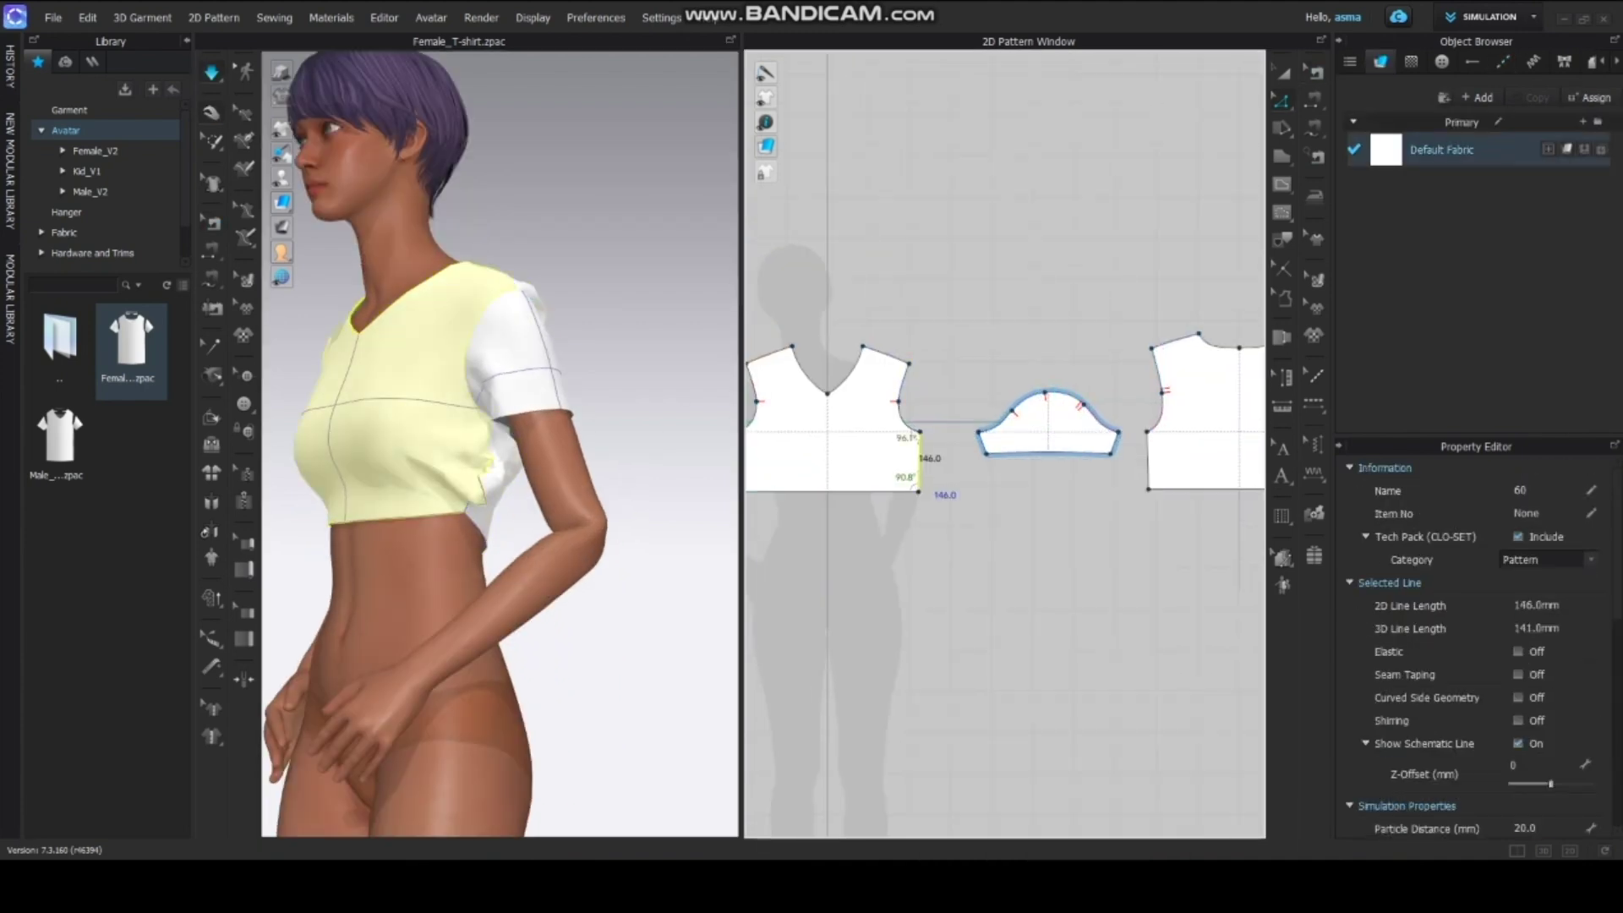
Change the length of the front pattern's side line to 140.1 mm.
type("1")
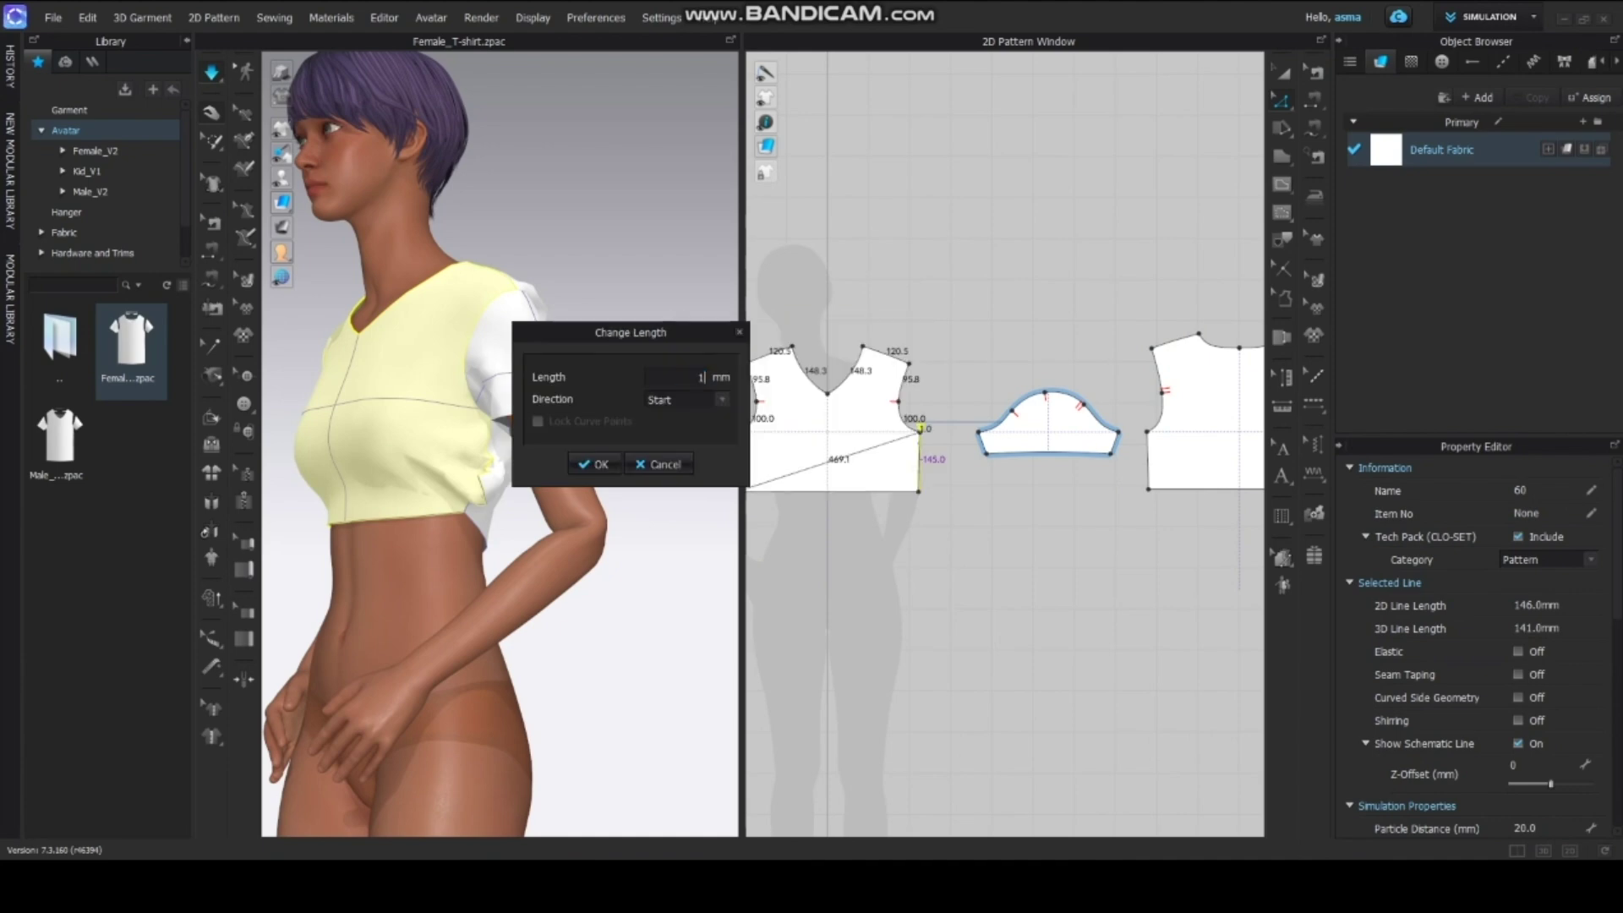
type("40.1")
key("Return")
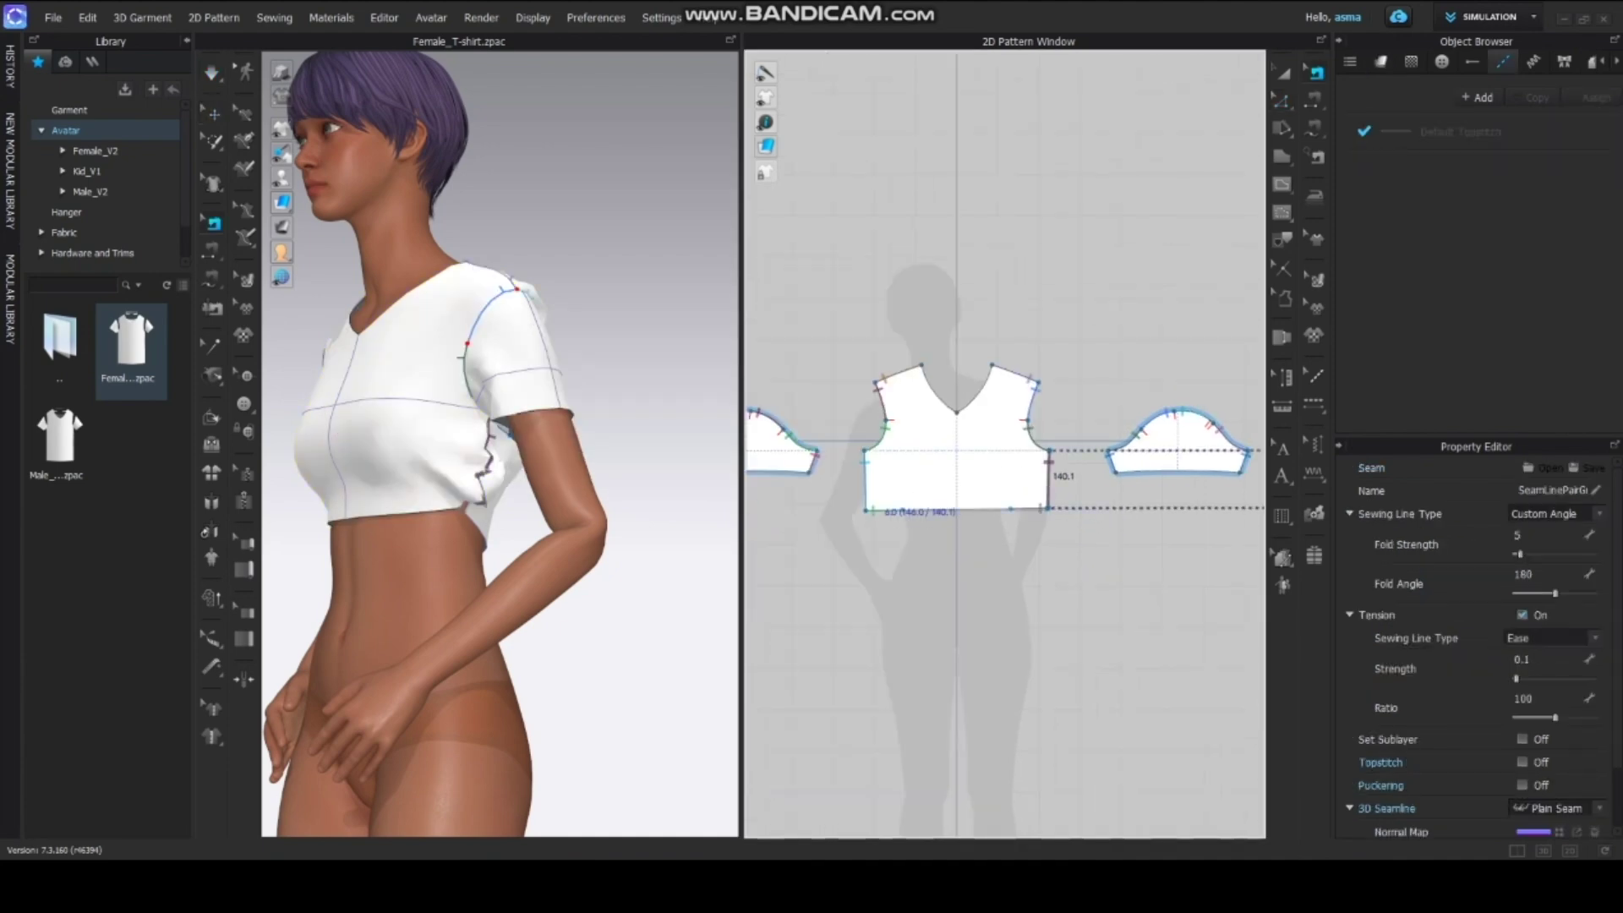
Set the front pattern's opposite side line to 140.1 mm using the End direction.
left_click_drag(865, 506, 868, 501)
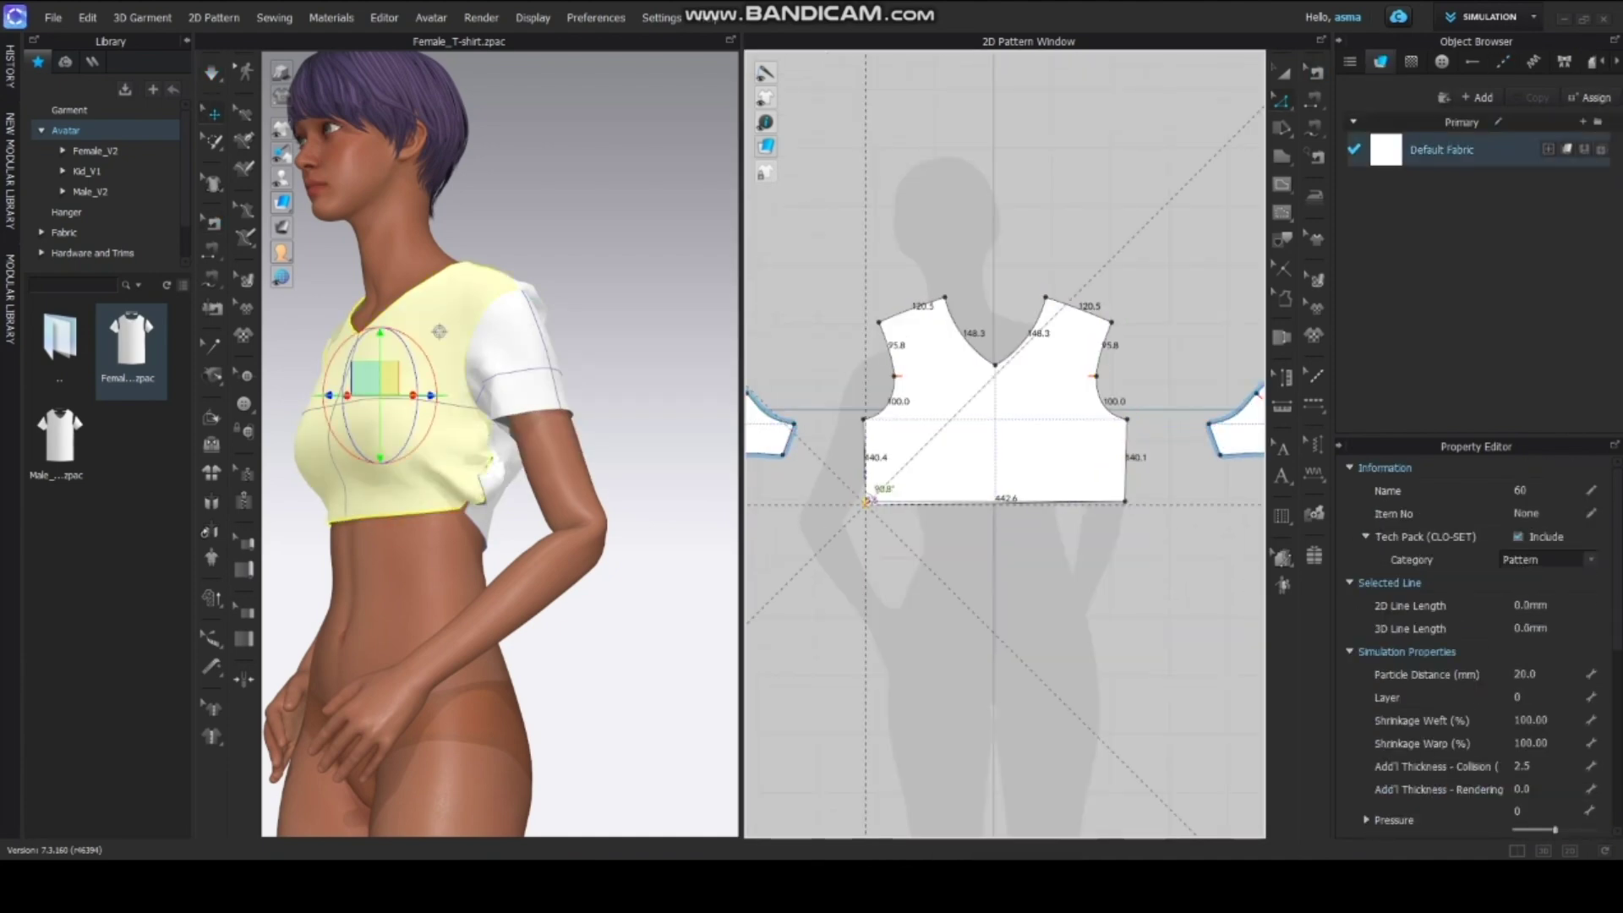
right_click(866, 459)
left_click(921, 541)
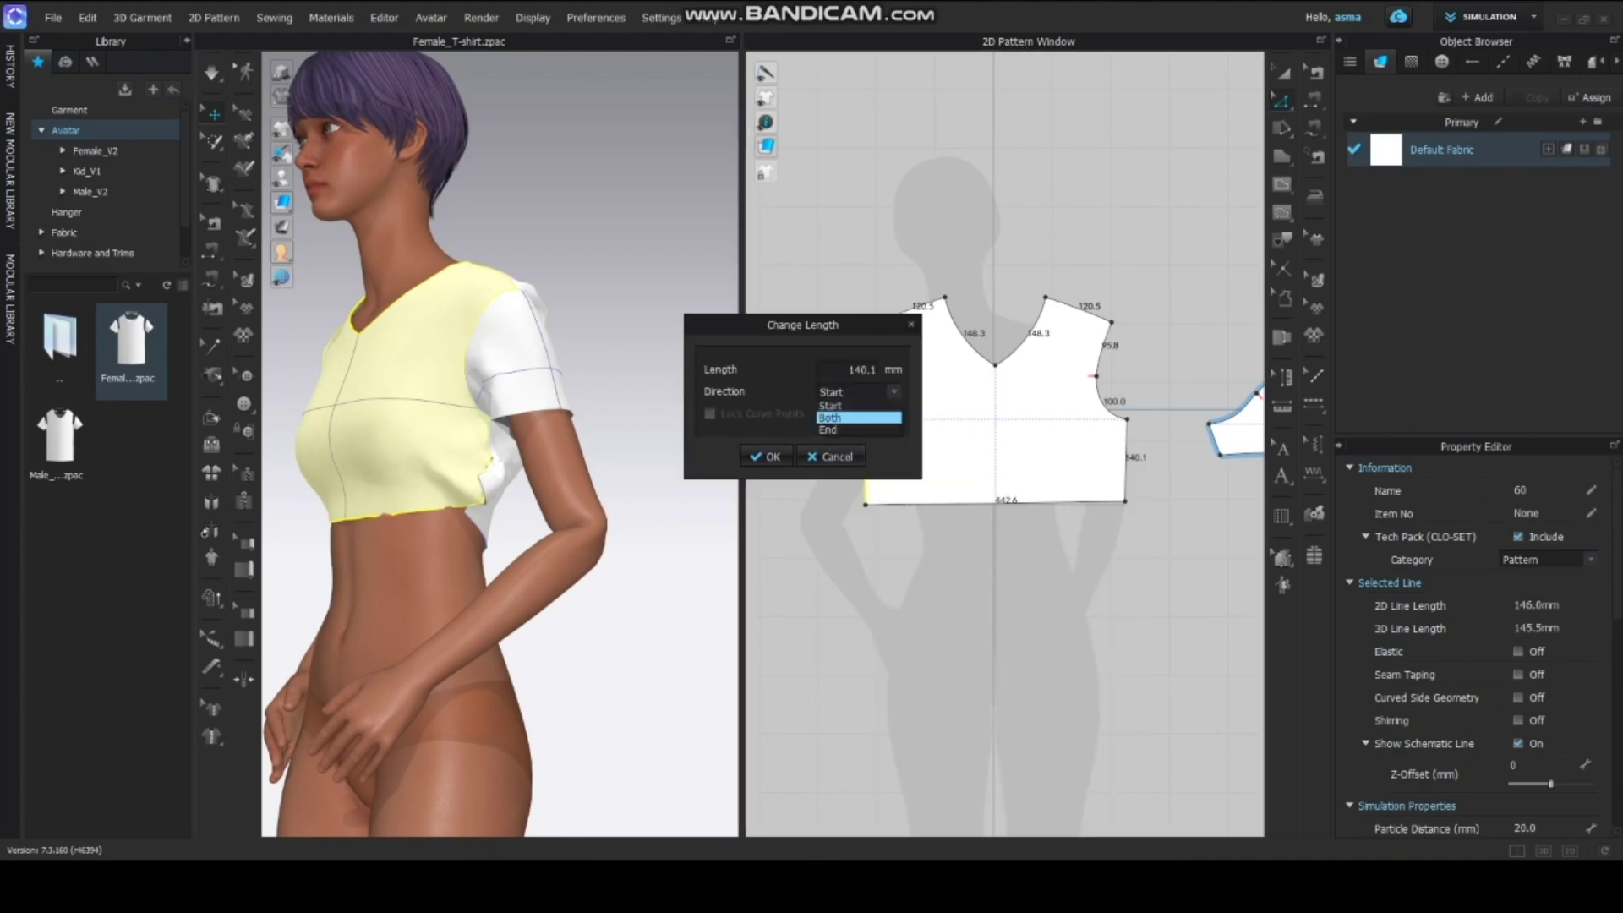
left_click(828, 429)
left_click(766, 456)
left_click(1184, 549)
Delete the T-shirt's bunched side seam and simulate the garment again.
right_click(414, 404)
left_click(524, 287)
right_click_drag(507, 465, 363, 472)
left_click(566, 338)
right_click_drag(364, 541, 541, 524)
left_click(1314, 73)
left_click(531, 558)
key("Delete")
key("space")
Pull at the T-shirt's loose back panel and front hem during simulation to settle the cropped shape.
left_click(961, 463)
right_click_drag(422, 523, 524, 524)
left_click(585, 596)
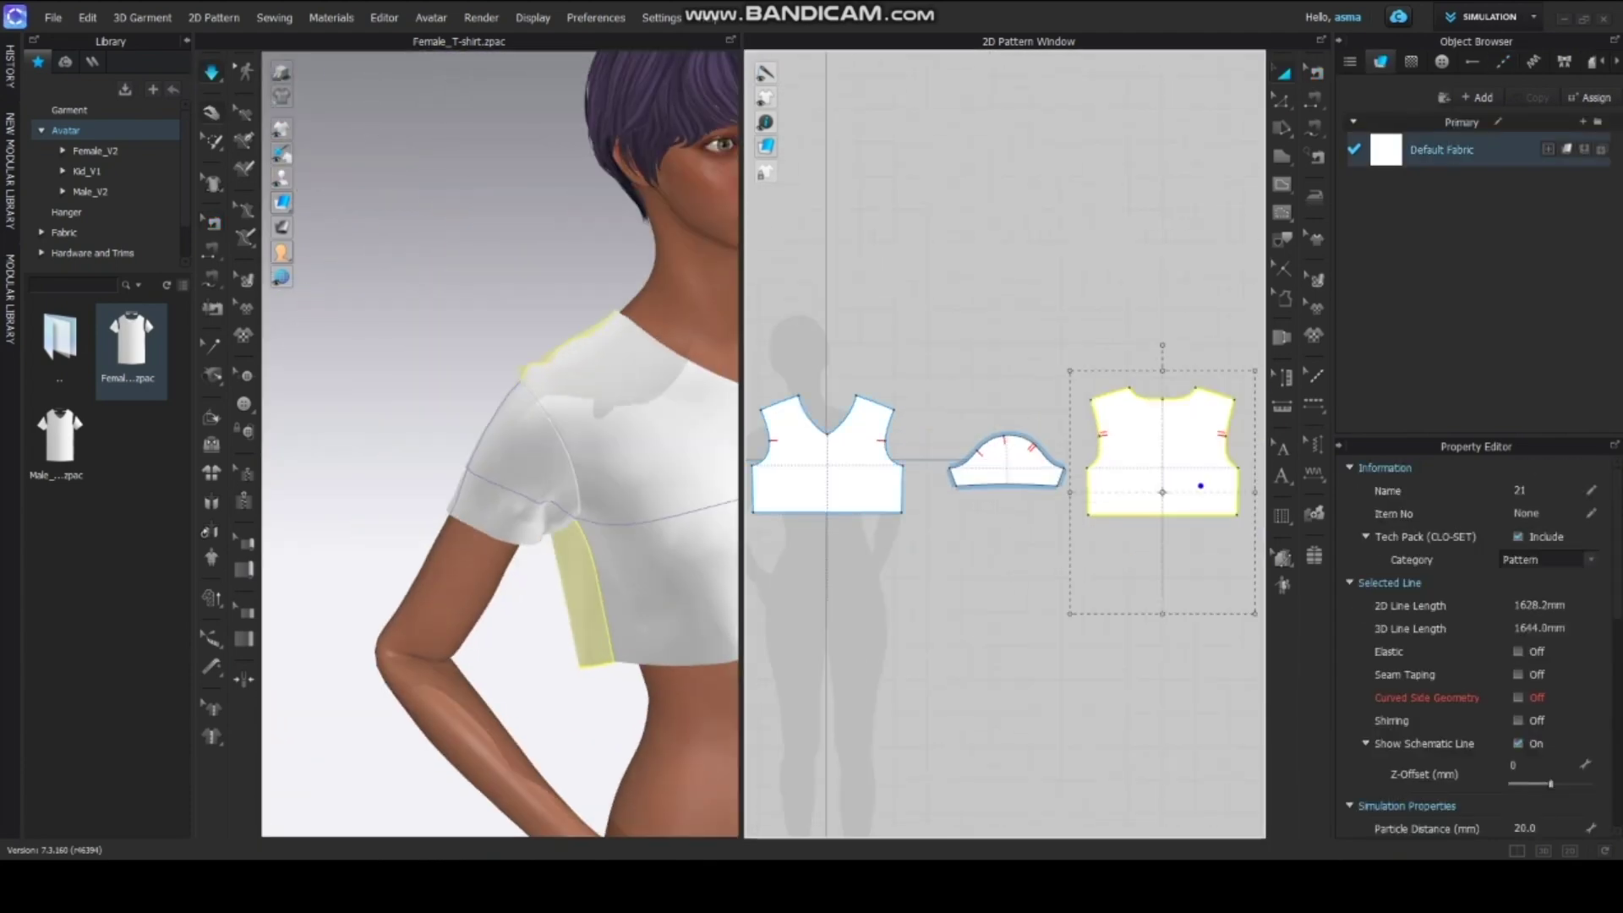
left_click(1011, 456)
key("0")
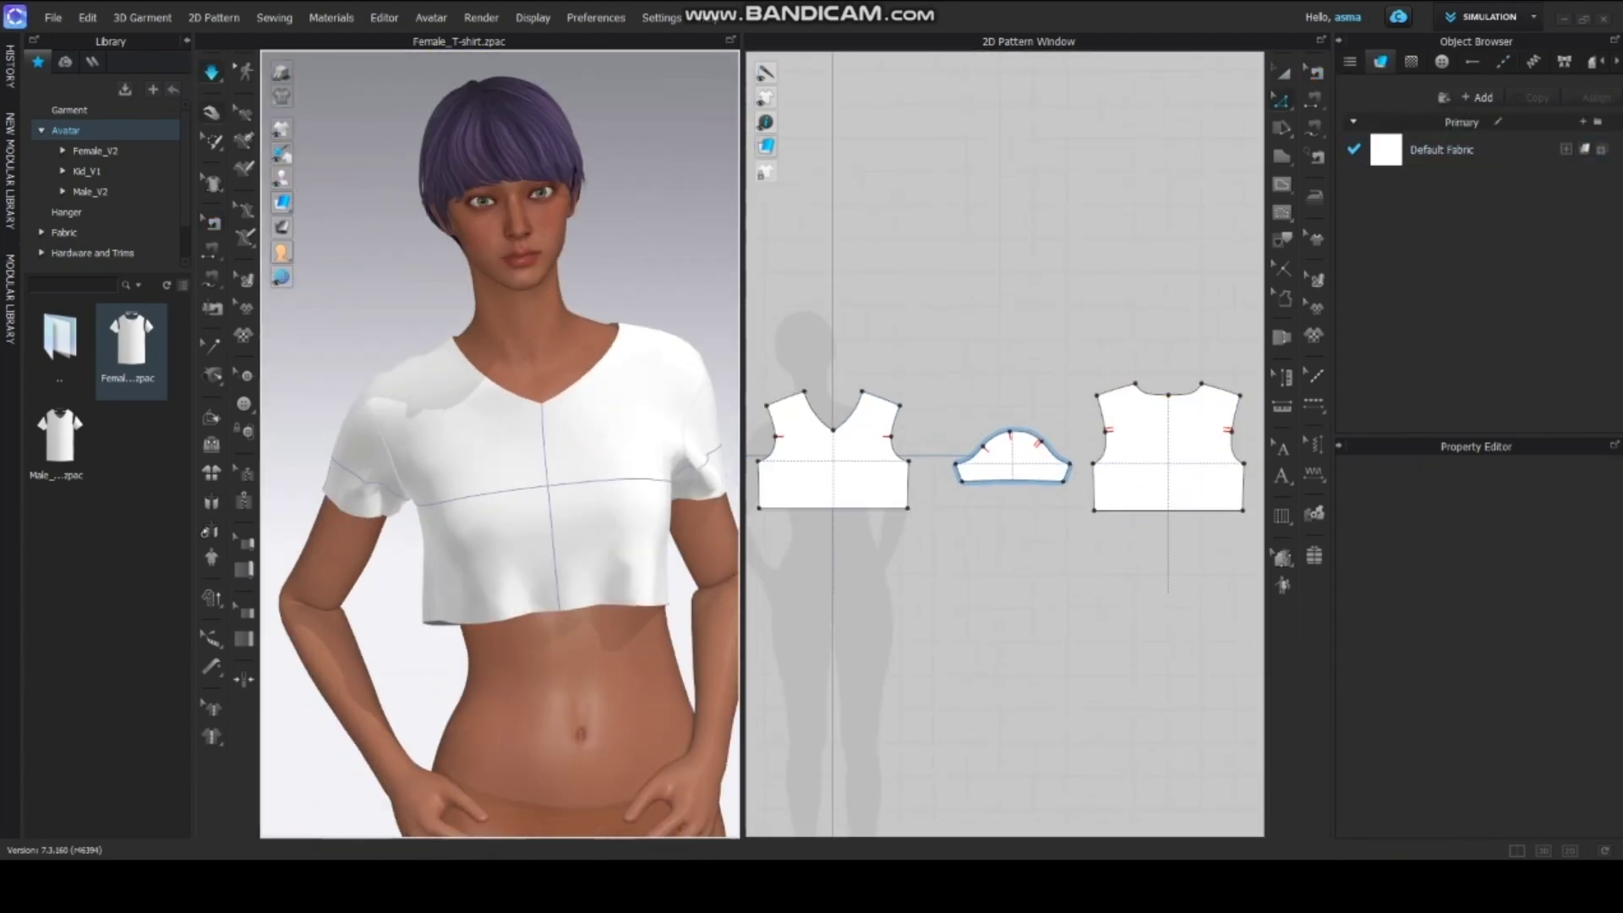
left_click(469, 597)
scroll(473, 507, "down", 3)
middle_click_drag(541, 507, 405, 508)
Delete one half of the front pattern's points and align the remaining hem corner with the centre-front line.
left_click(786, 355)
scroll(785, 399, "up", 5)
key("space")
scroll(874, 397, "down", 3)
left_click_drag(846, 384, 884, 591)
scroll(845, 423, "down", 1)
key("Delete")
key("ctrl+z")
left_click_drag(786, 356, 892, 507)
key("Delete")
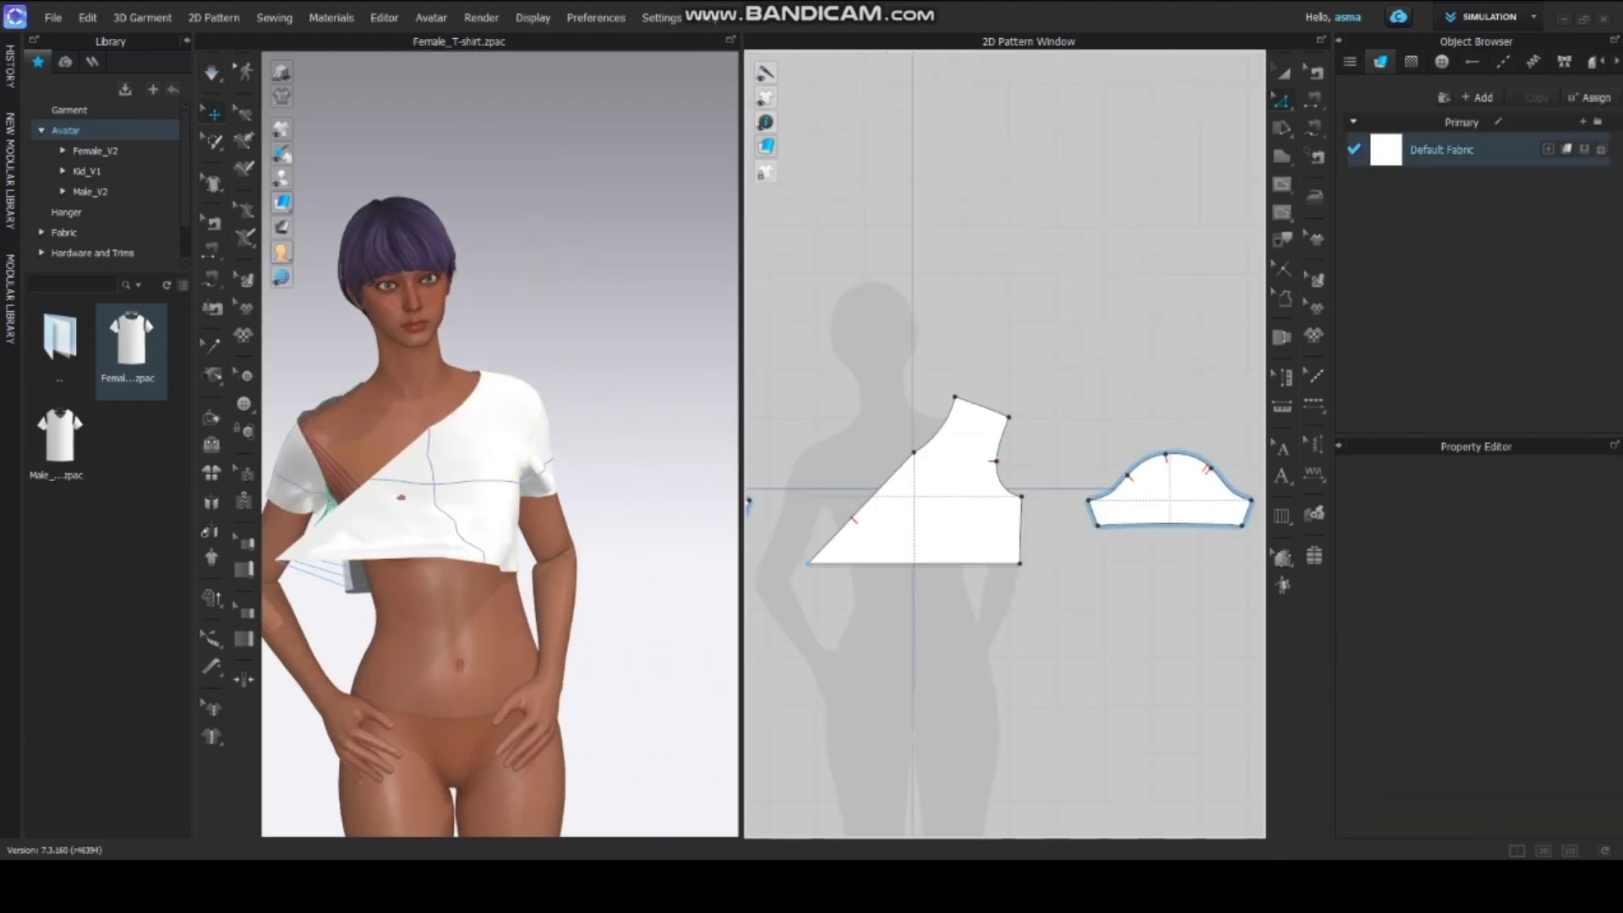
left_click(401, 496)
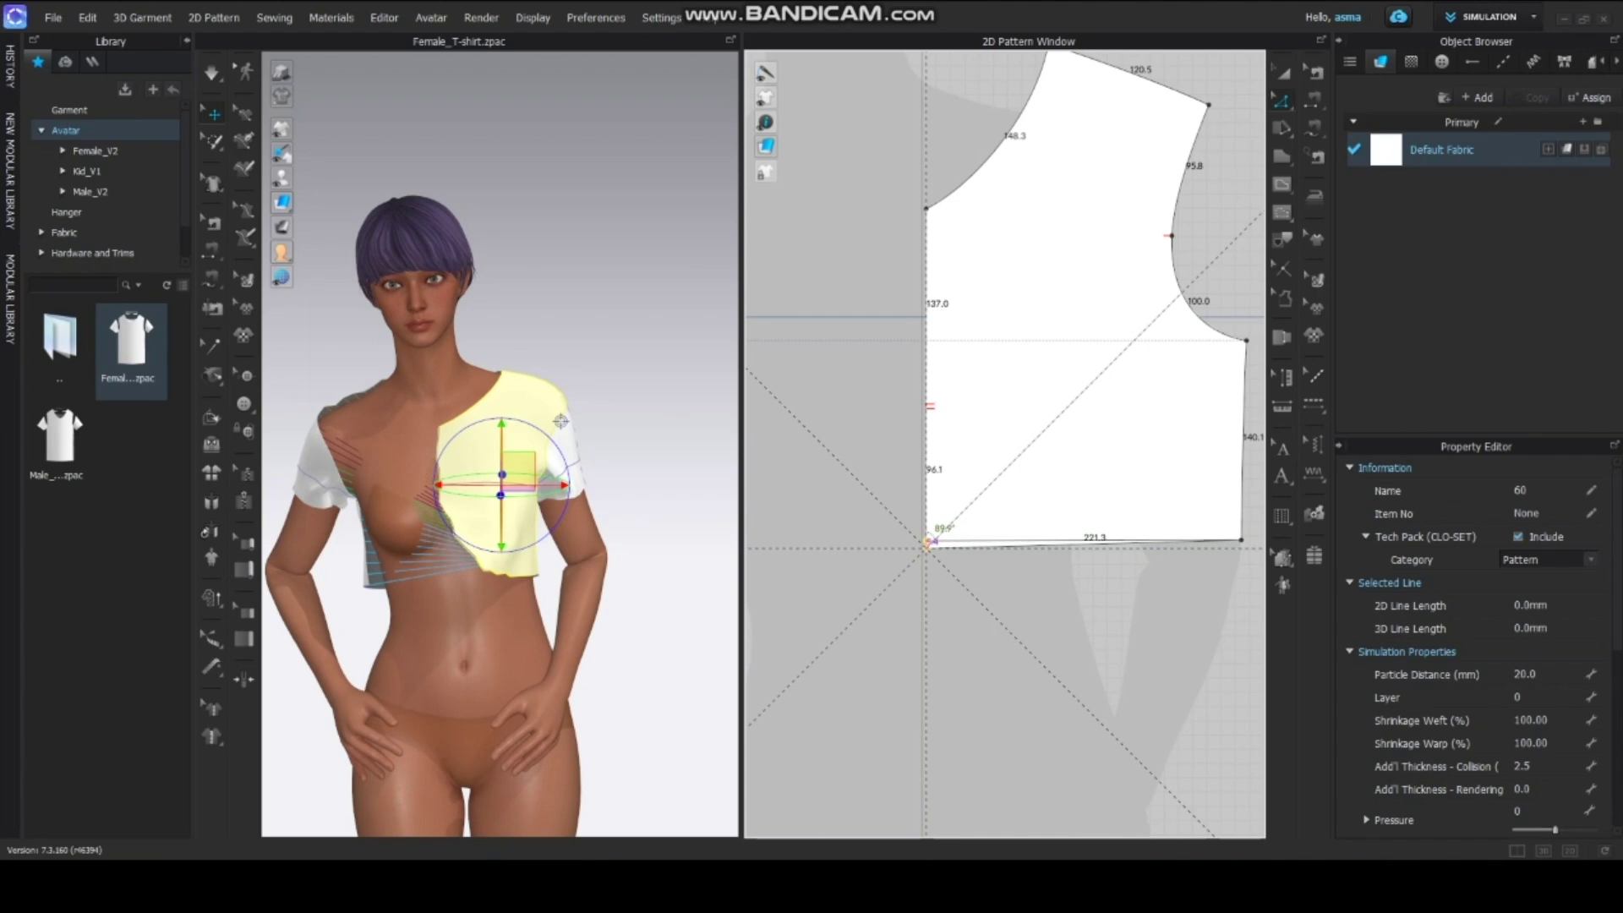
left_click_drag(926, 542, 926, 539)
Duplicate the half front as a symmetric pattern beside it and sew the centre-front edges together.
scroll(926, 541, "up", 1)
scroll(926, 541, "down", 4)
left_click(1285, 74)
right_click(1019, 481)
left_click(1090, 254)
left_click(845, 481)
left_click(401, 534)
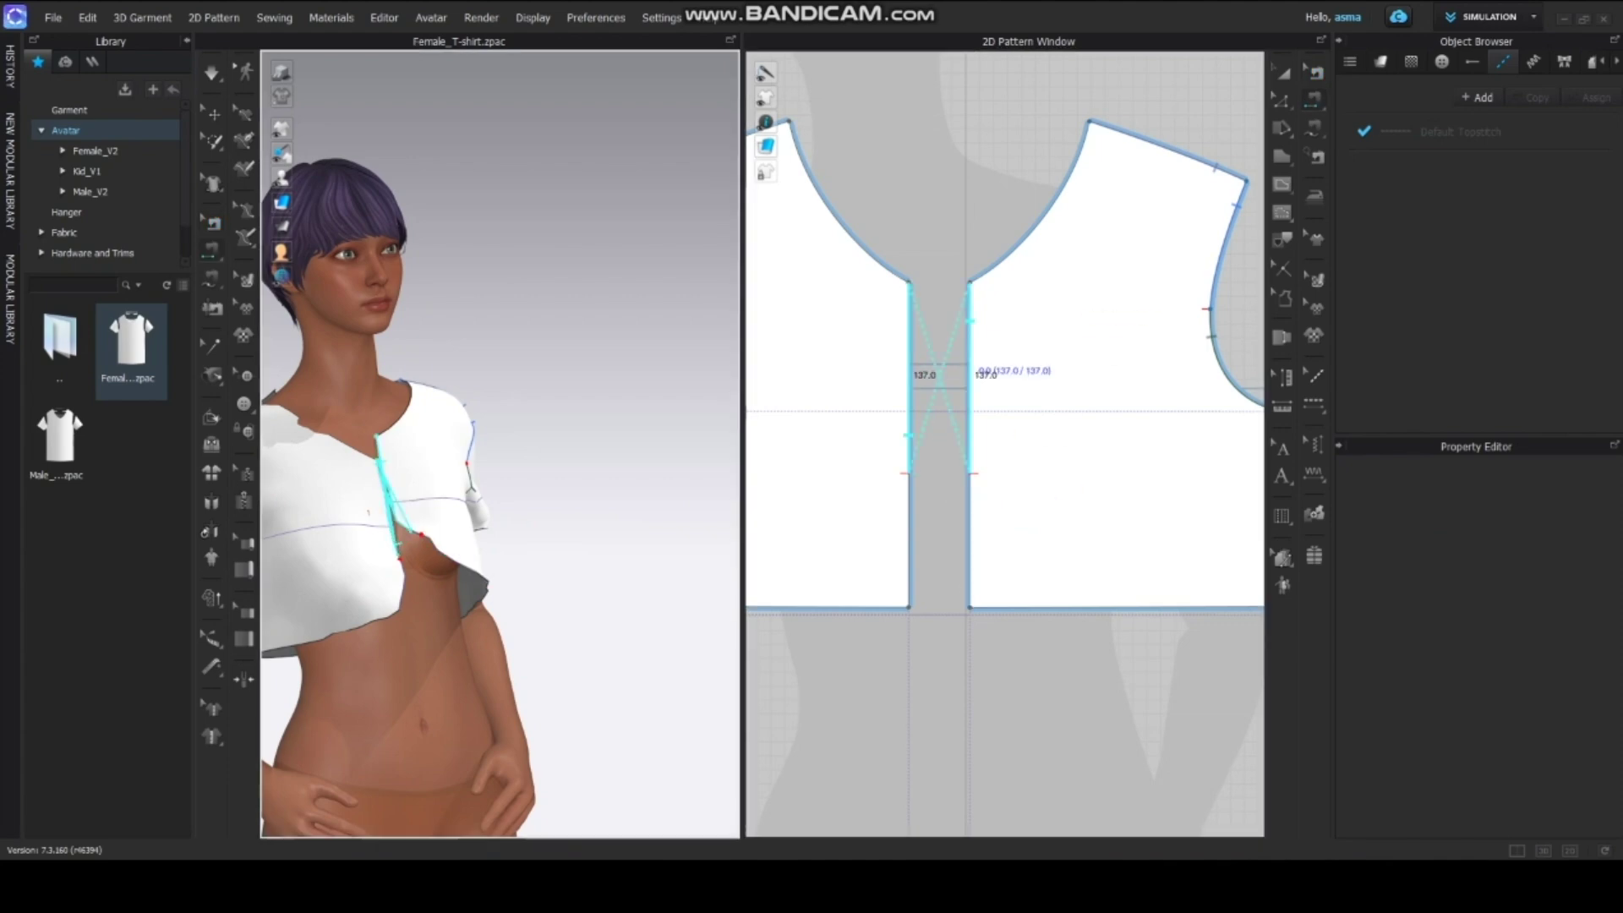
left_click(970, 472)
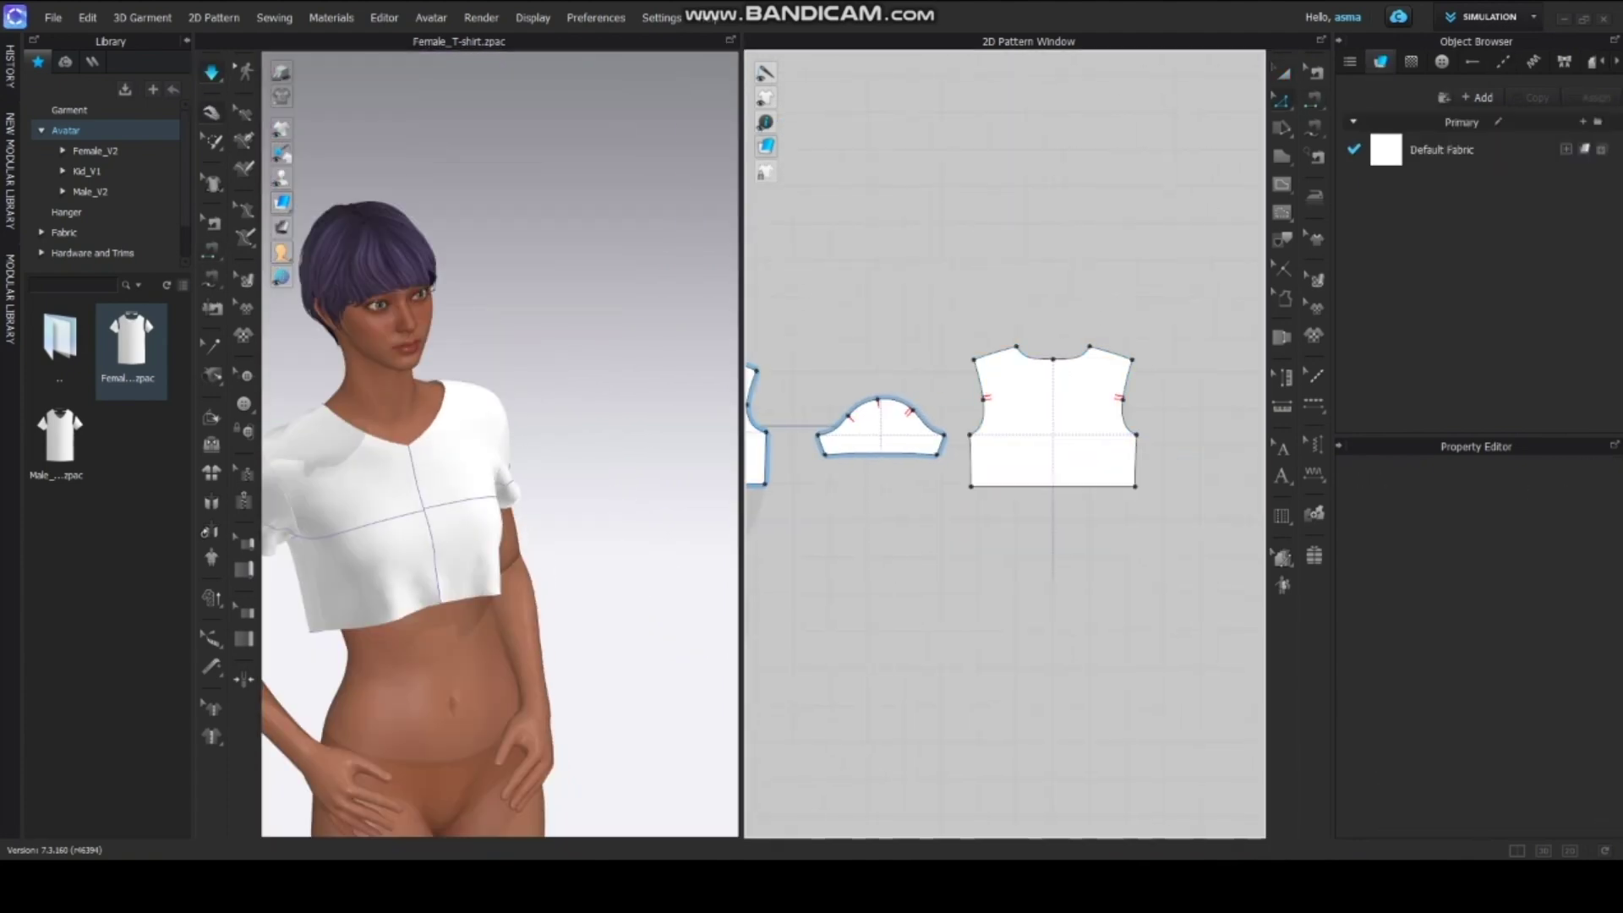
Replace the back pattern with two mirrored halves and sew them together along the centre back.
left_click_drag(1084, 307, 1171, 444)
key("Delete")
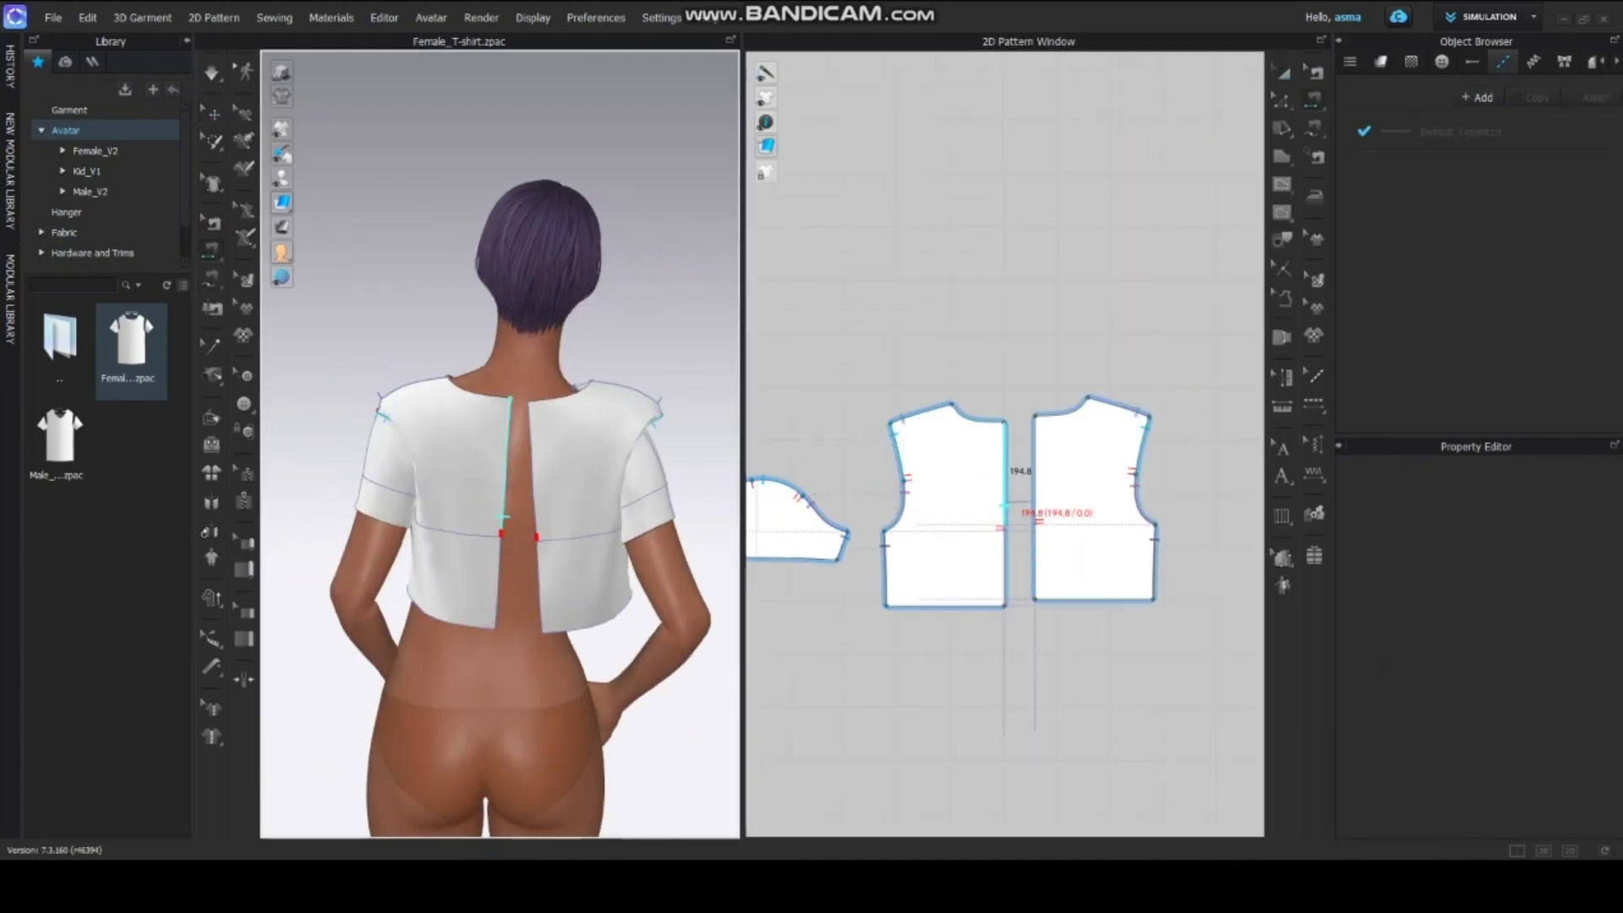
left_click(1035, 521)
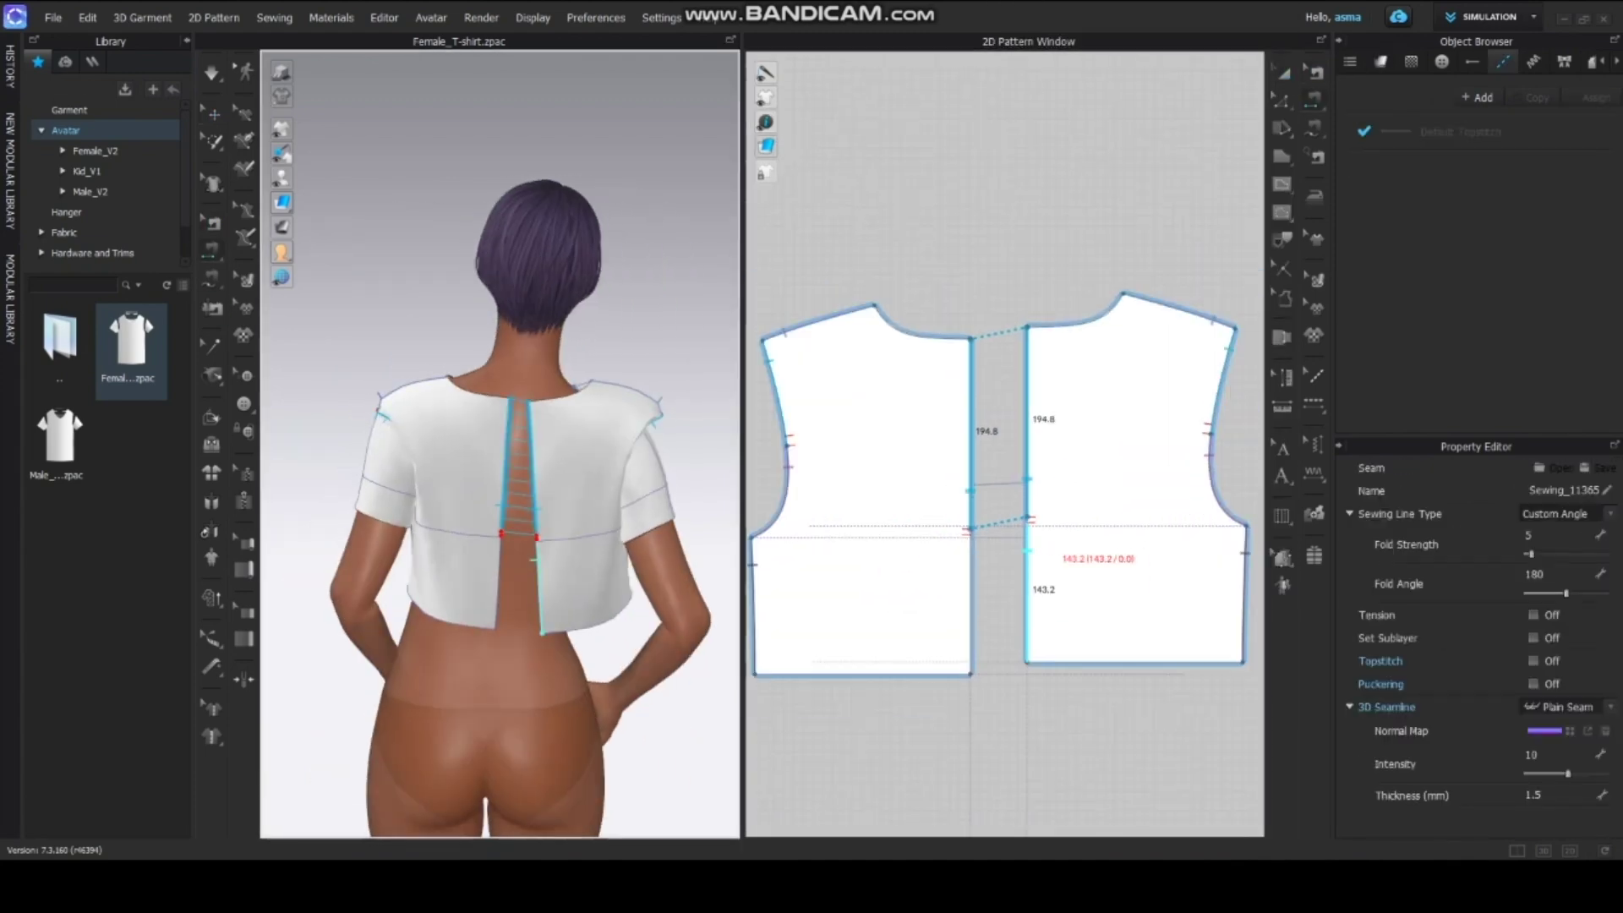
left_click_drag(1027, 517, 1027, 662)
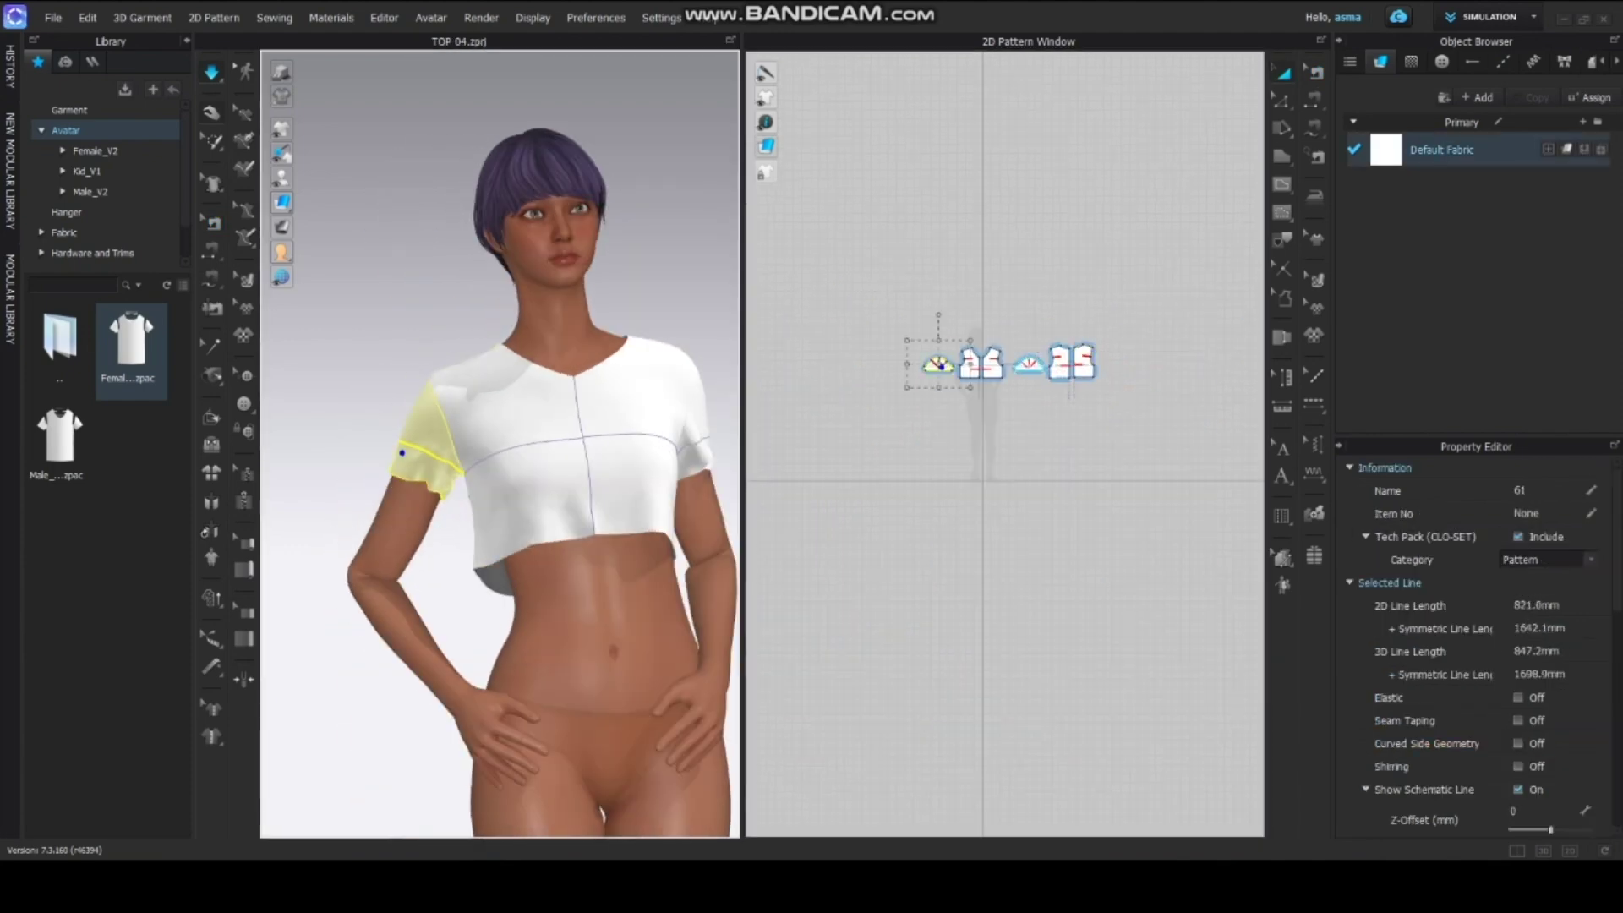
Widen the front neckline into a shallow curve, shortening the front shoulder line to about 58.5 mm.
middle_click_drag(549, 473, 422, 473)
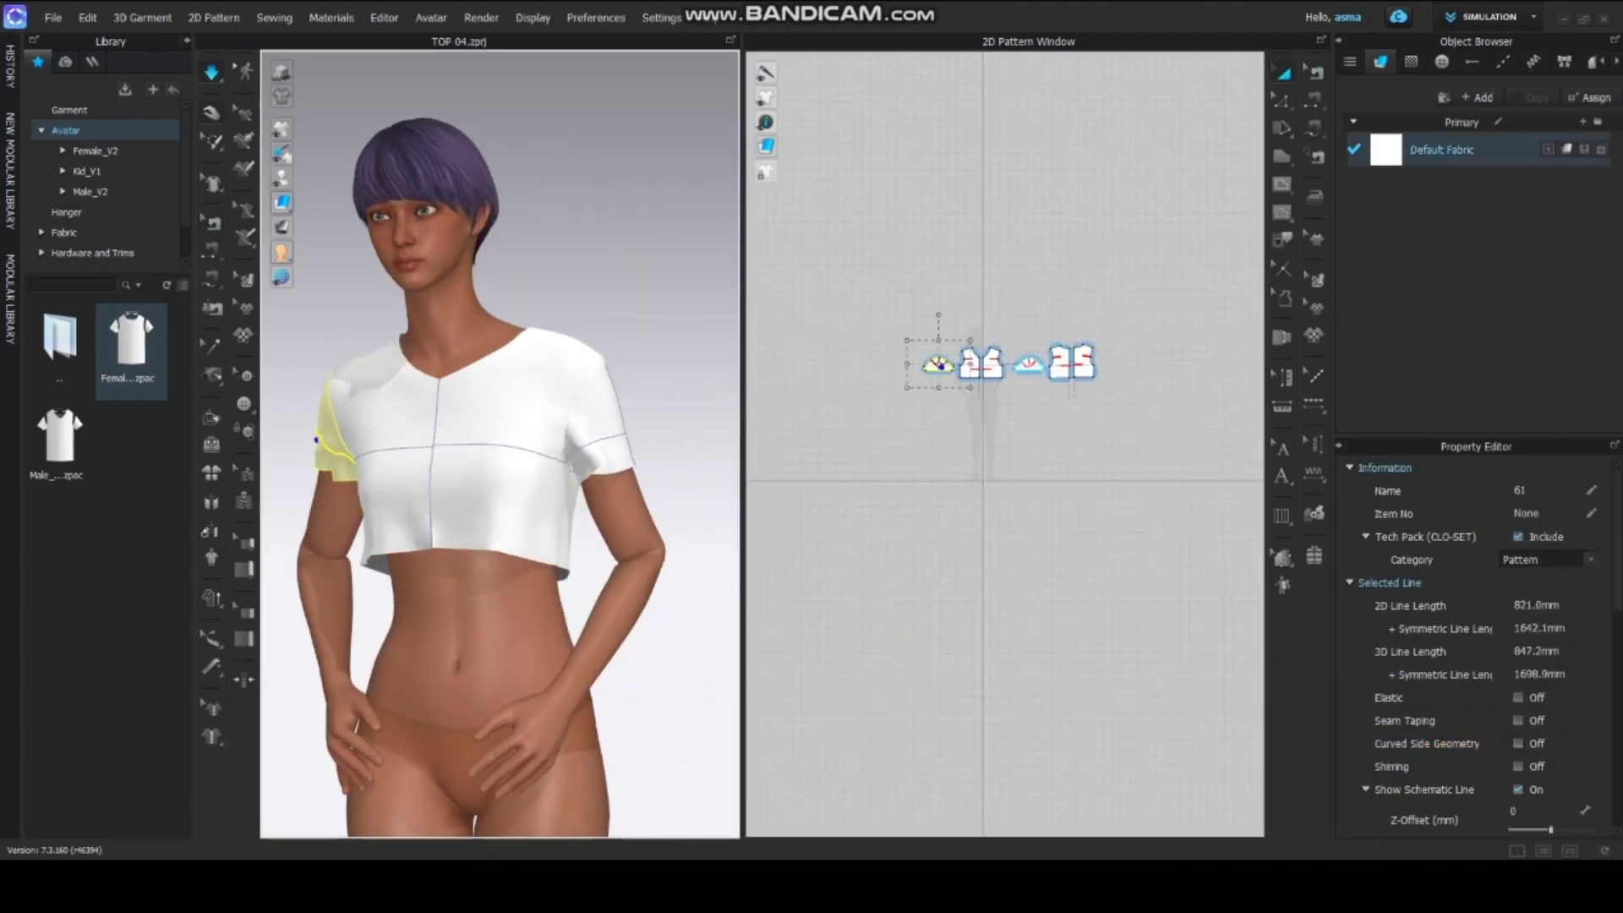
left_click(554, 530)
scroll(1090, 355, "up", 5)
middle_click_drag(786, 381, 984, 381)
scroll(984, 380, "up", 4)
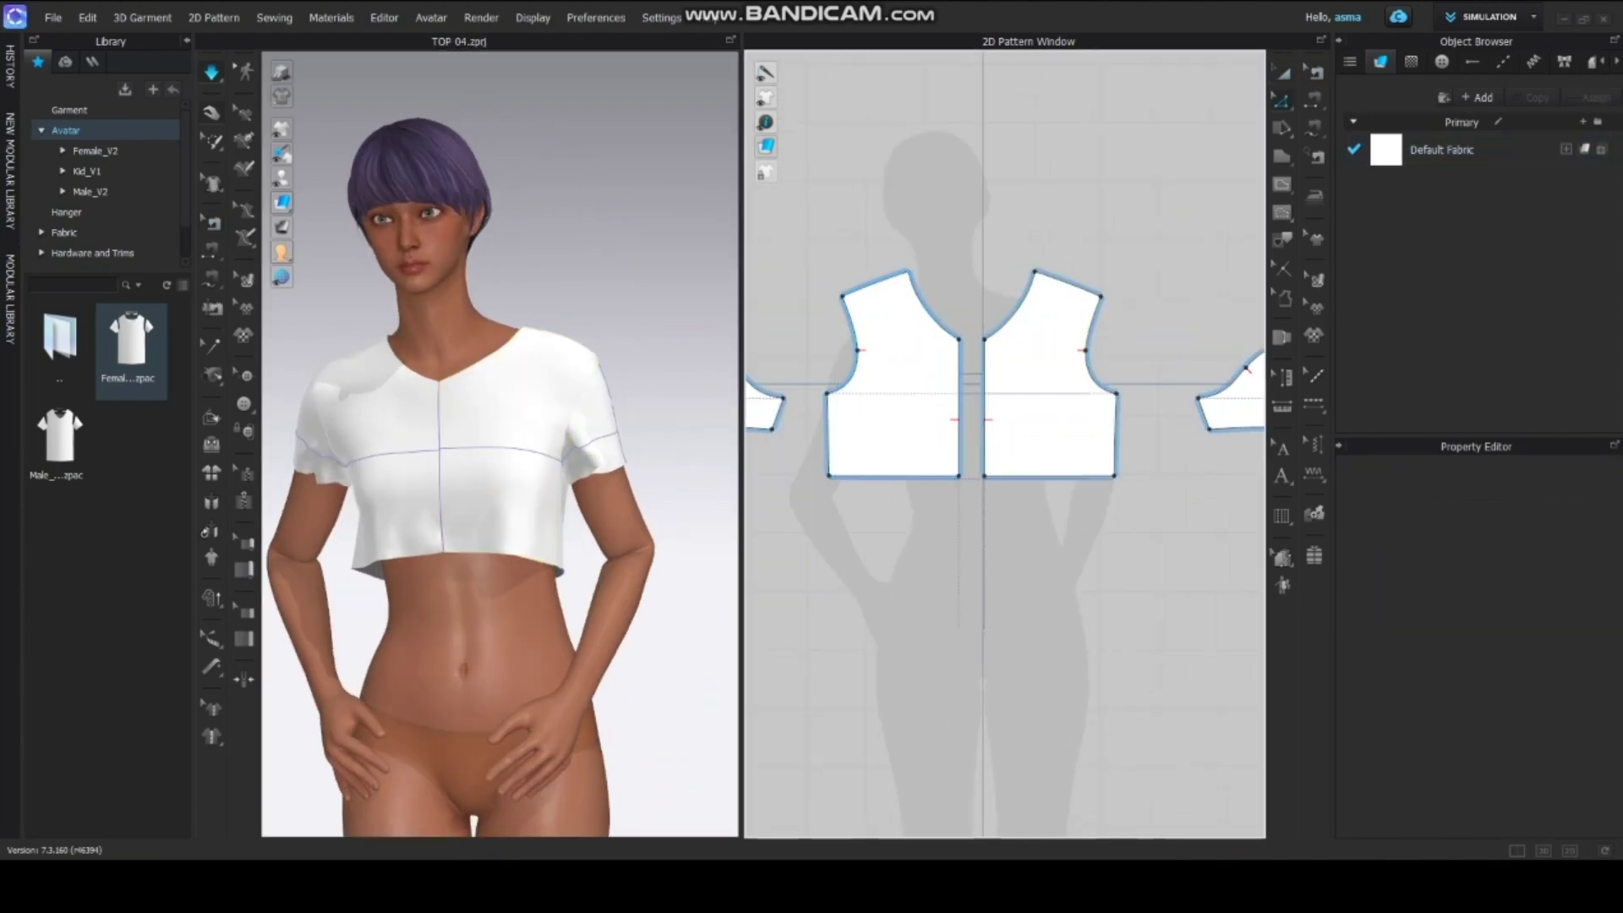
left_click(438, 403)
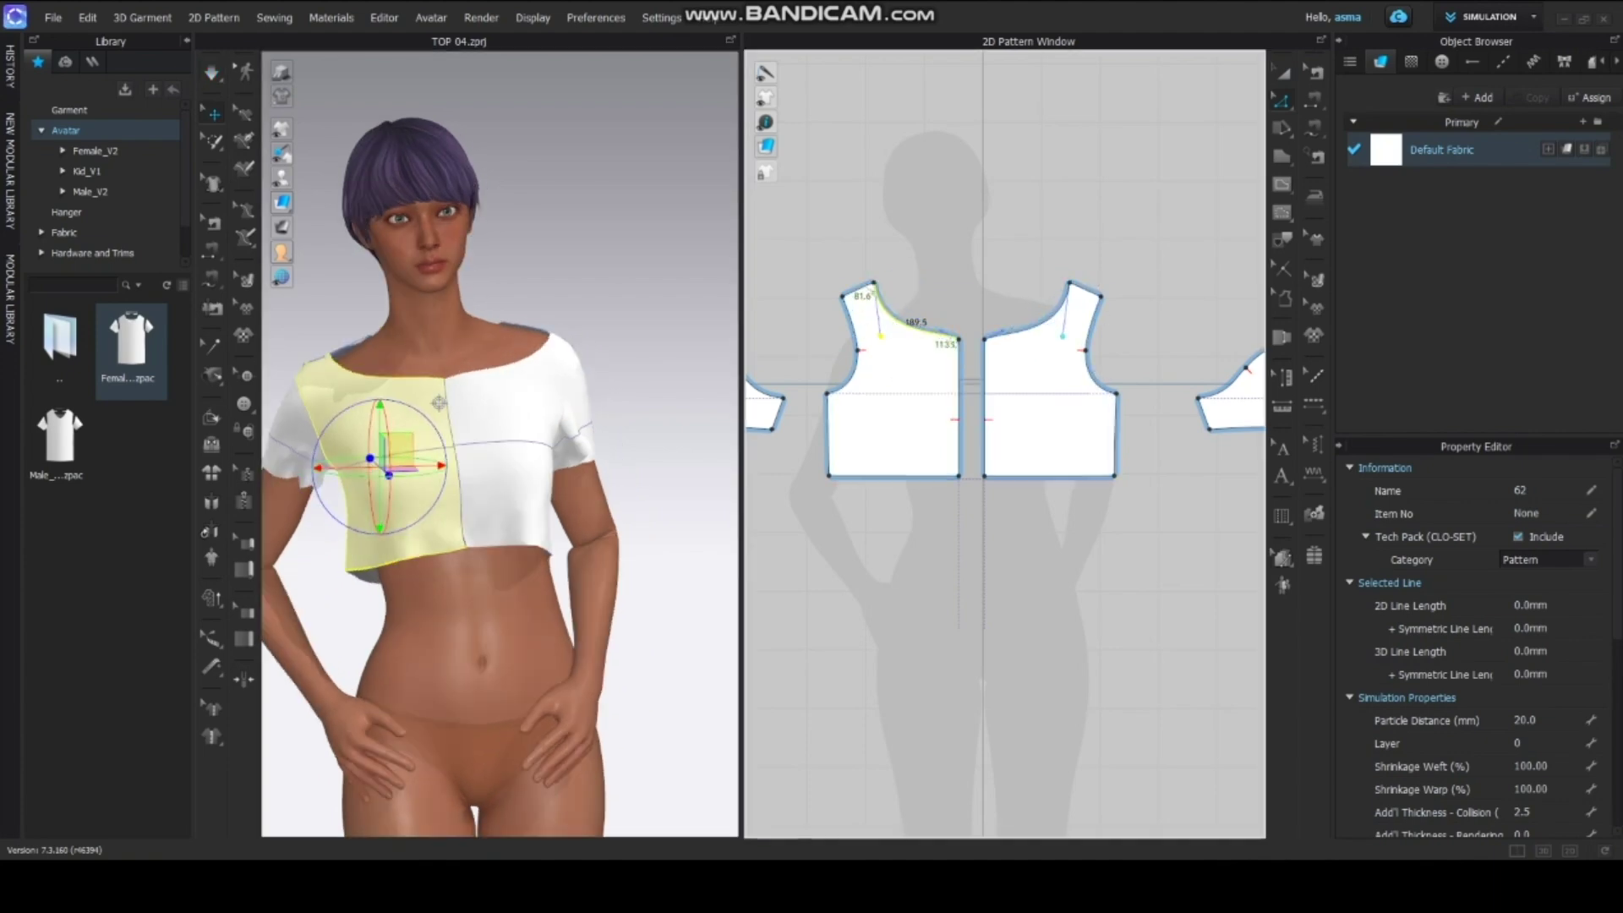
scroll(971, 342, "up", 4)
scroll(837, 418, "down", 8)
scroll(917, 368, "up", 5)
left_click(873, 433)
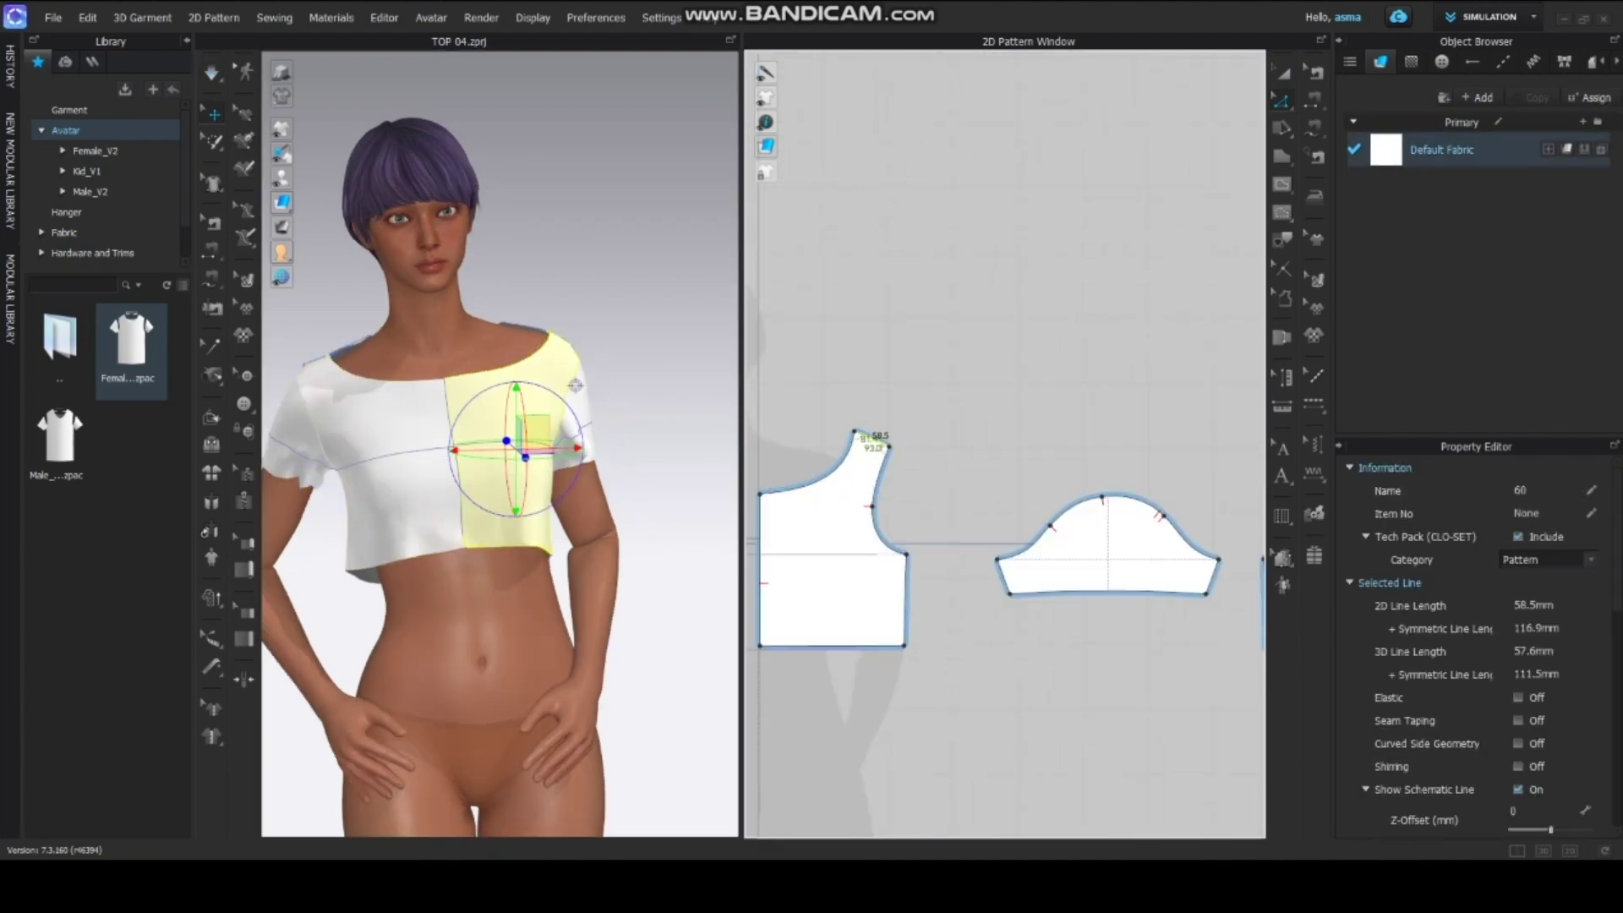
Set the length of the back pattern's shoulder line to 58.5 mm.
middle_click_drag(1217, 423, 987, 390)
right_click(1087, 378)
left_click(1130, 535)
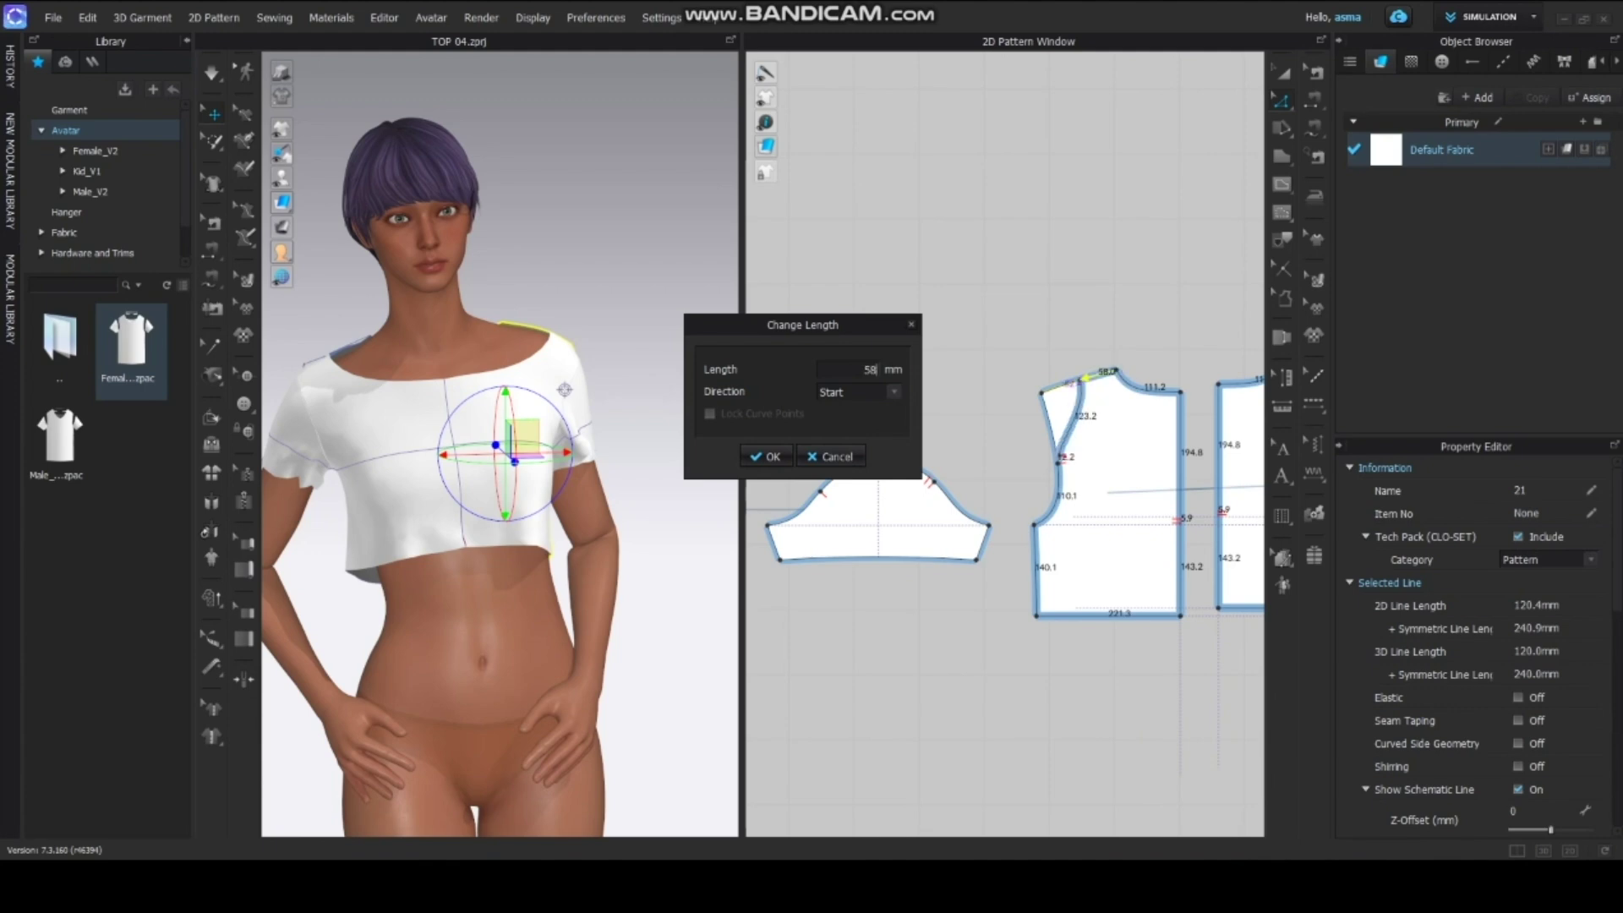
left_click(829, 415)
left_click(766, 456)
Simulate the top and pull its back fabric into place.
right_click_drag(473, 592, 660, 592)
key("space")
left_click_drag(634, 439, 591, 459)
left_click_drag(456, 452, 406, 461)
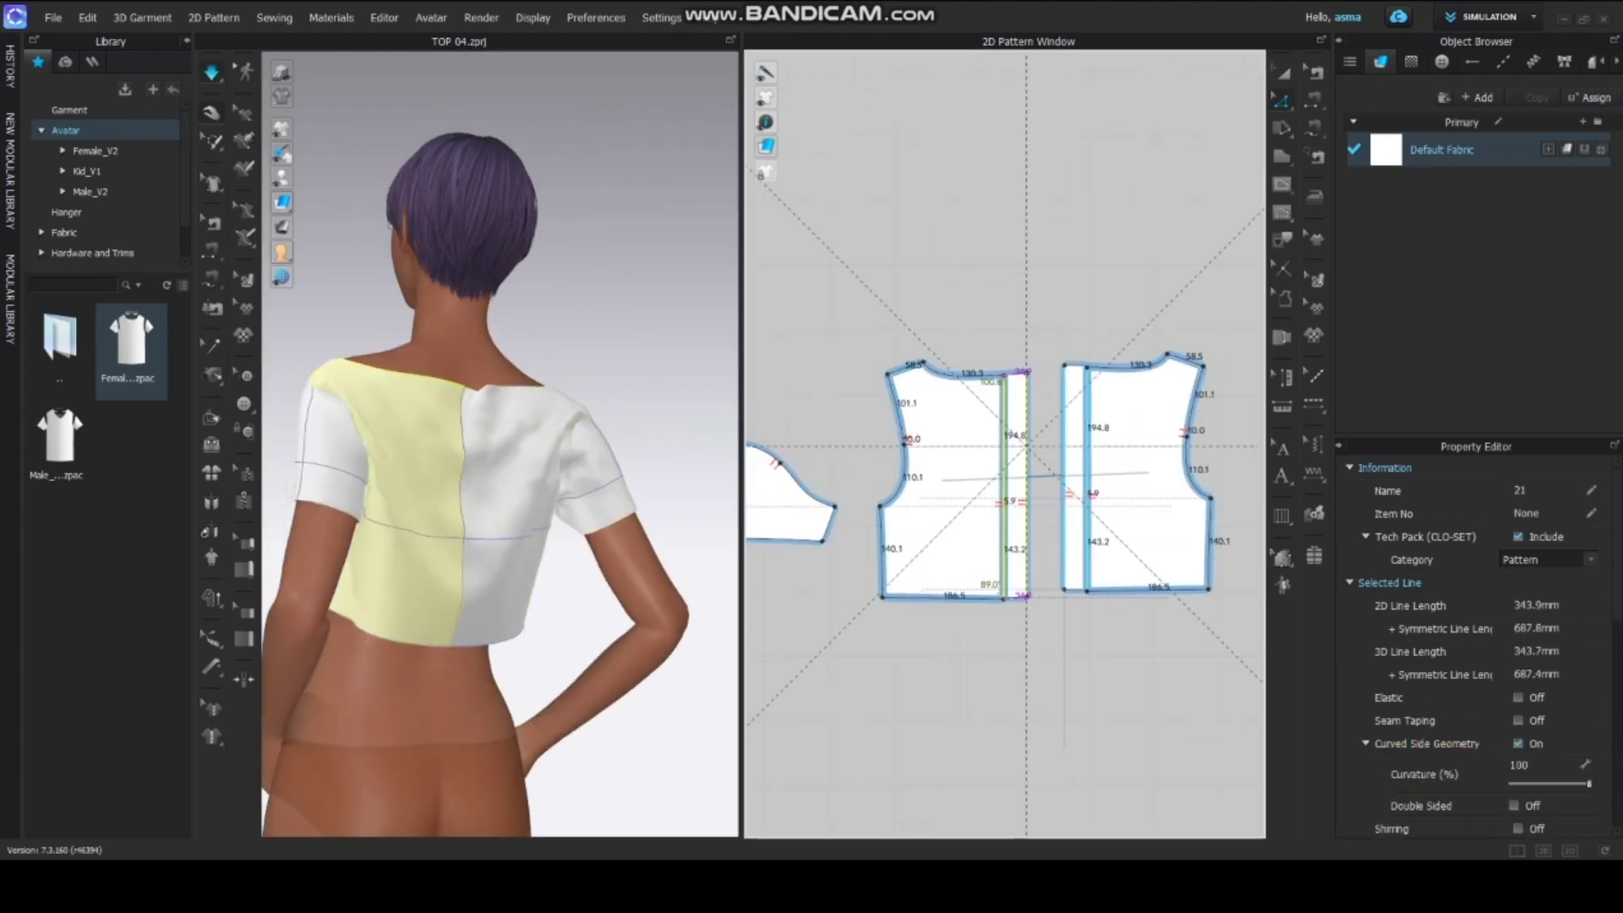
Narrow the back panels by moving their centre-back line inward and simulate the top.
left_click_drag(1003, 446, 1004, 445)
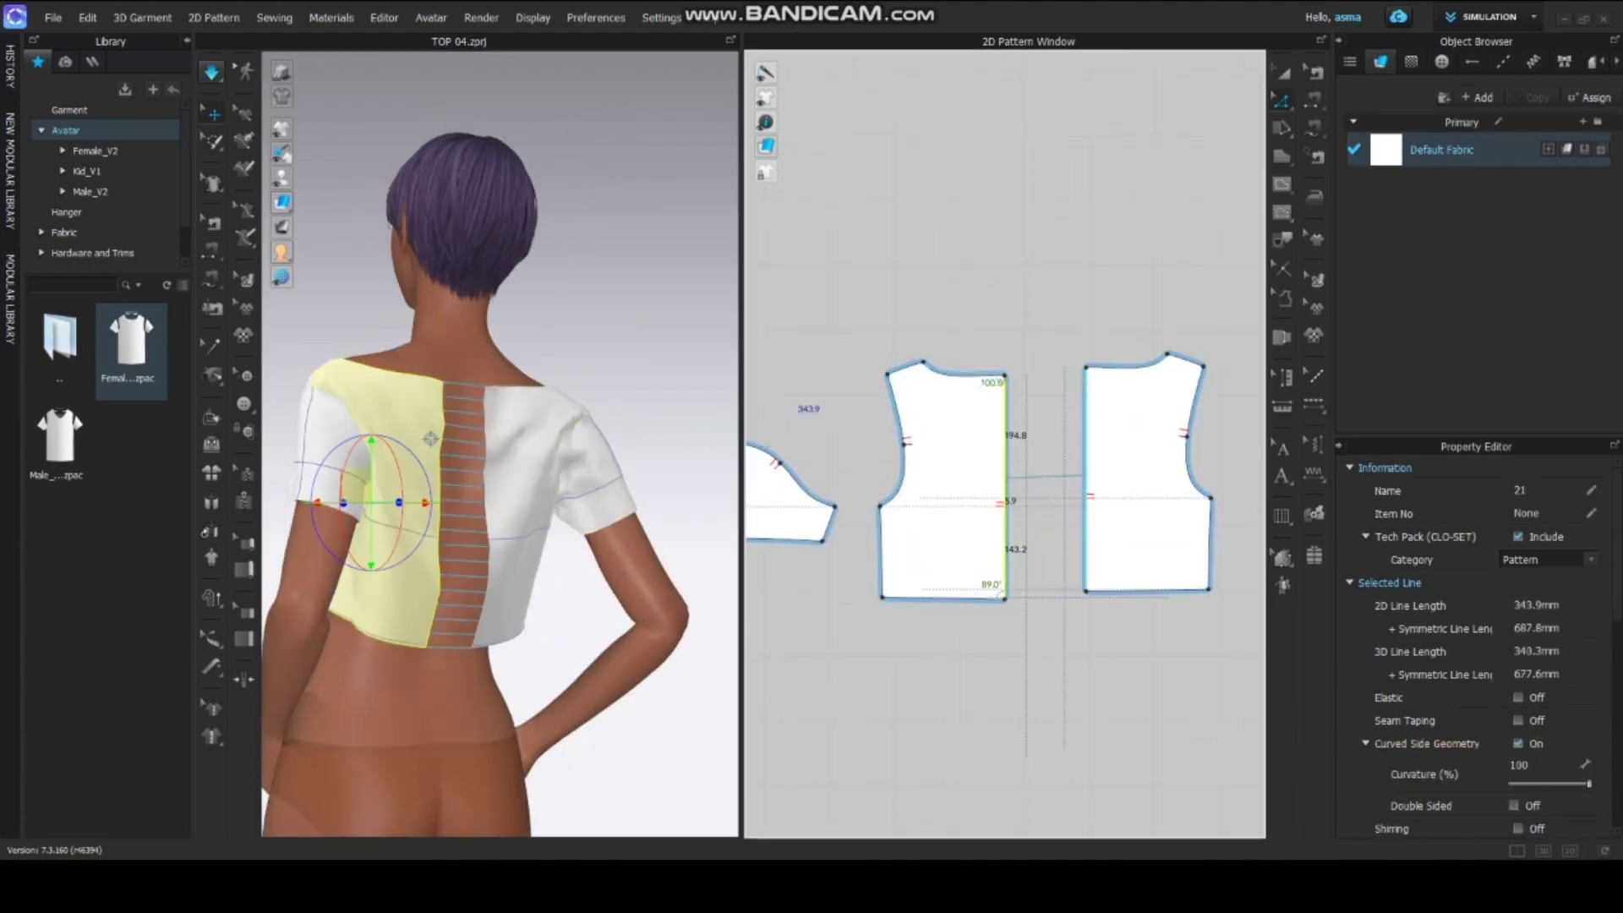
left_click_drag(955, 507, 983, 507)
key("ctrl+z")
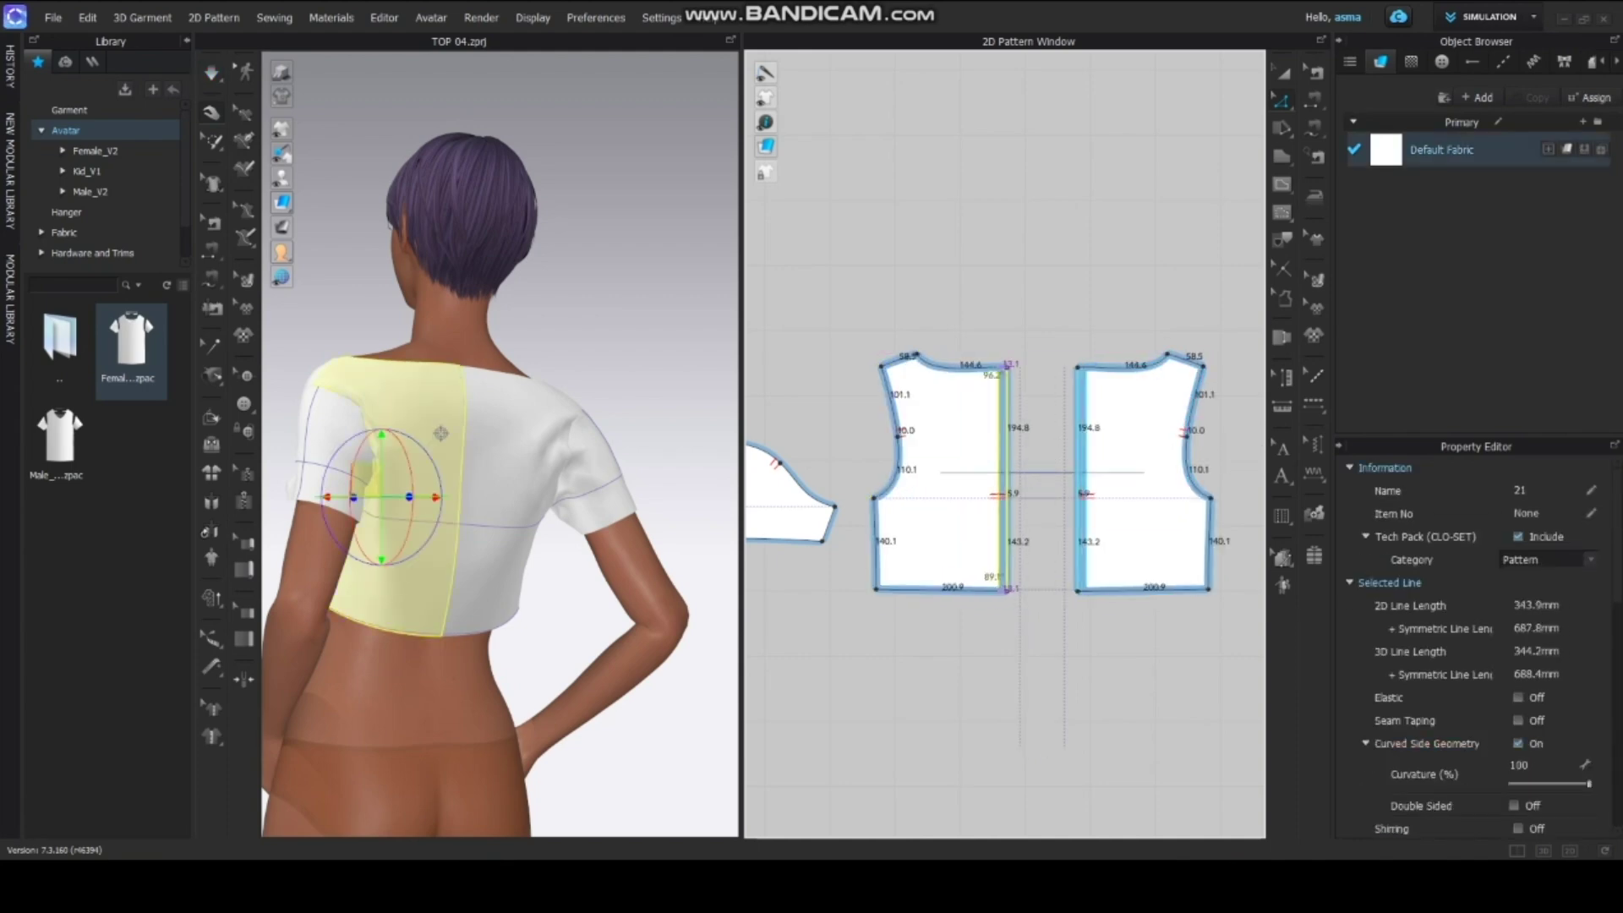
key("space")
right_click_drag(541, 574, 473, 575)
left_click_drag(507, 494, 518, 507)
right_click_drag(541, 541, 371, 541)
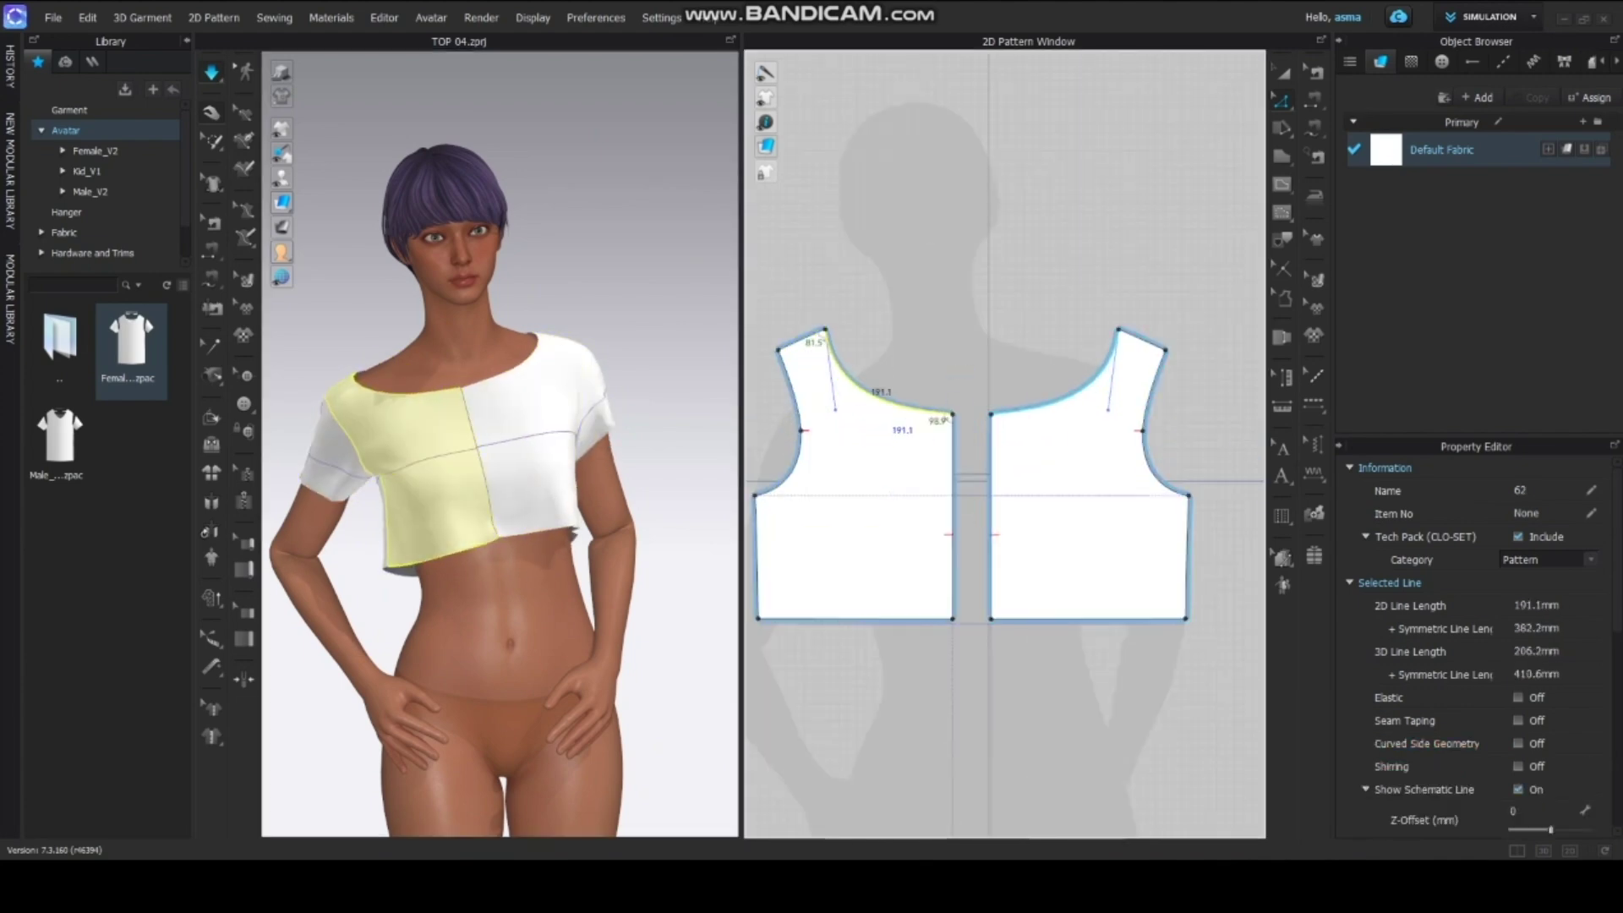
Shorten the front and back shoulder lines to 41.8 mm and simulate the top.
scroll(794, 341, "up", 4)
right_click(884, 348)
left_click(980, 525)
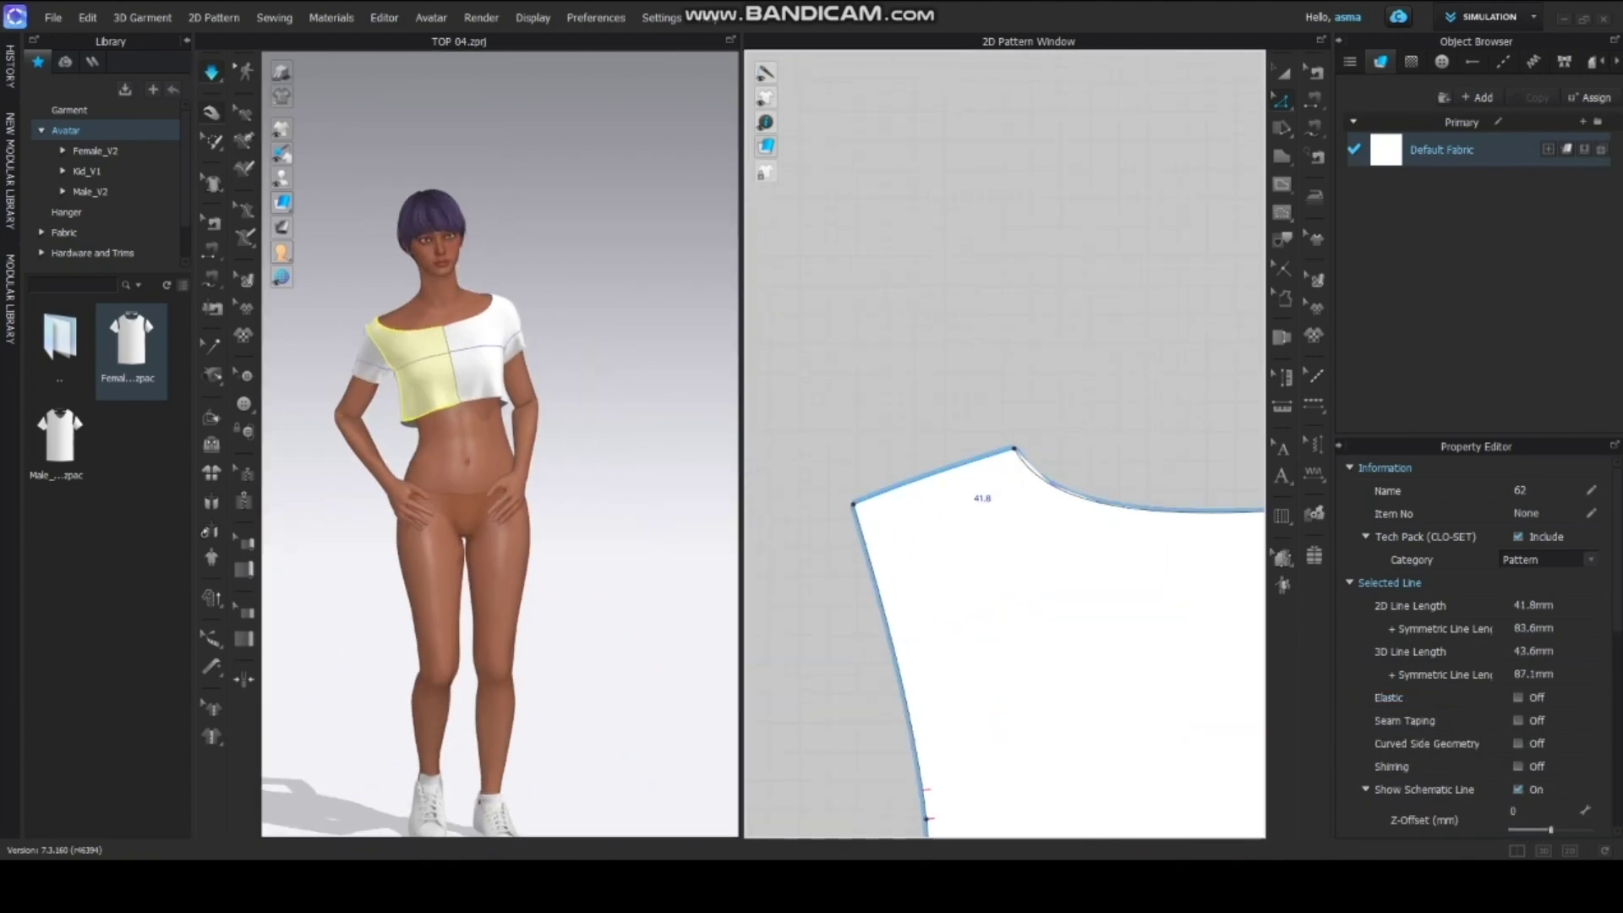
right_click(960, 467)
left_click(1090, 623)
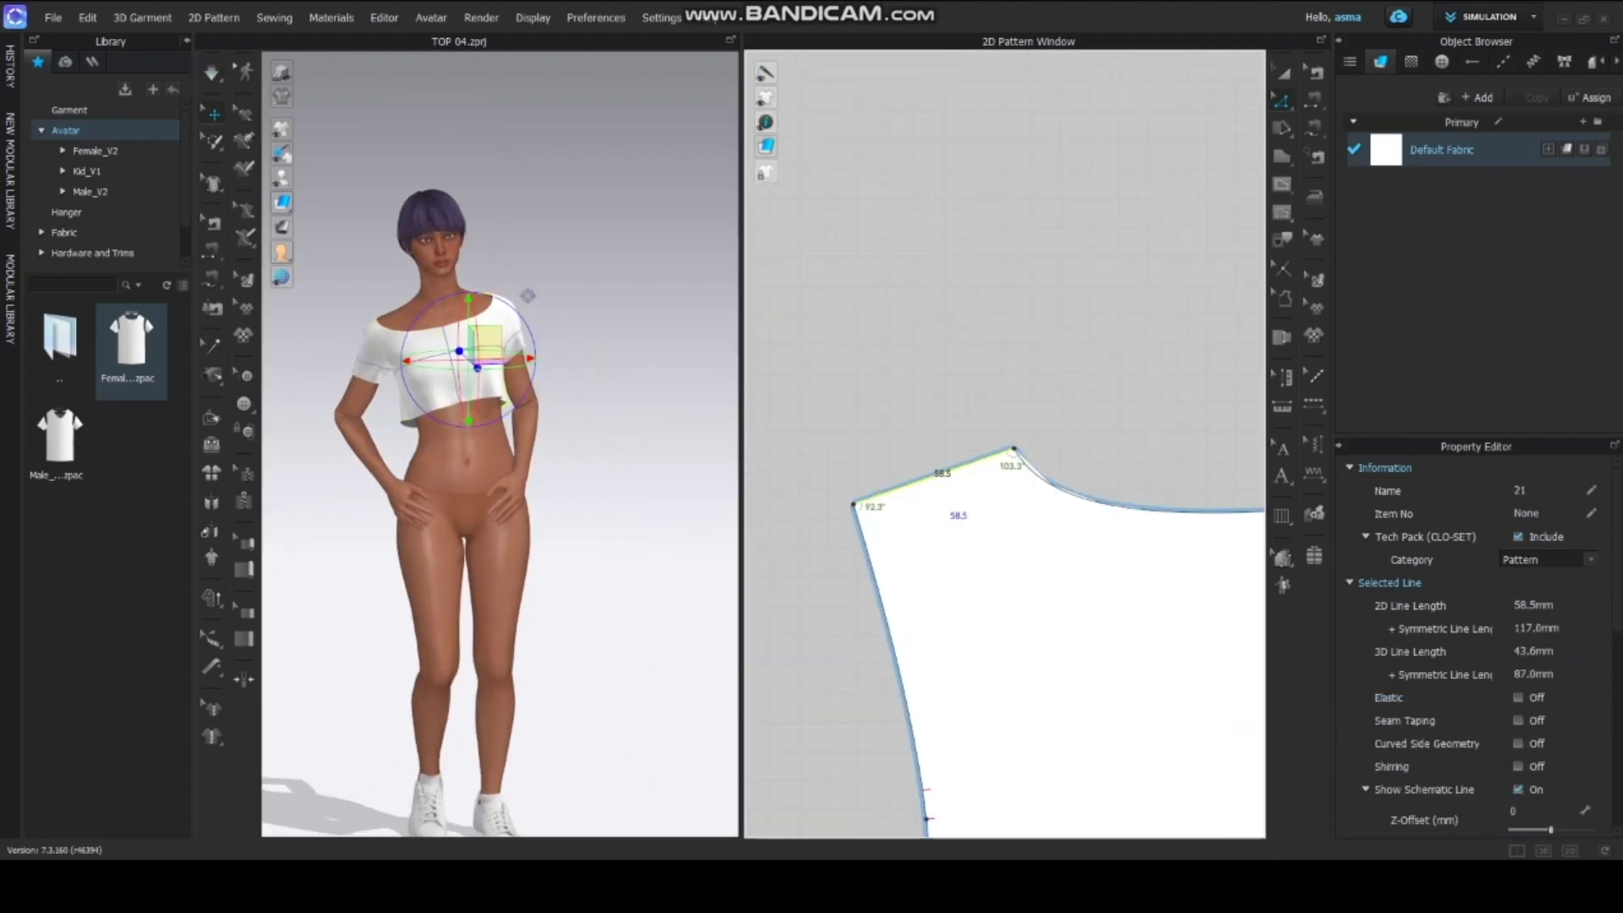
left_click(767, 456)
key("space")
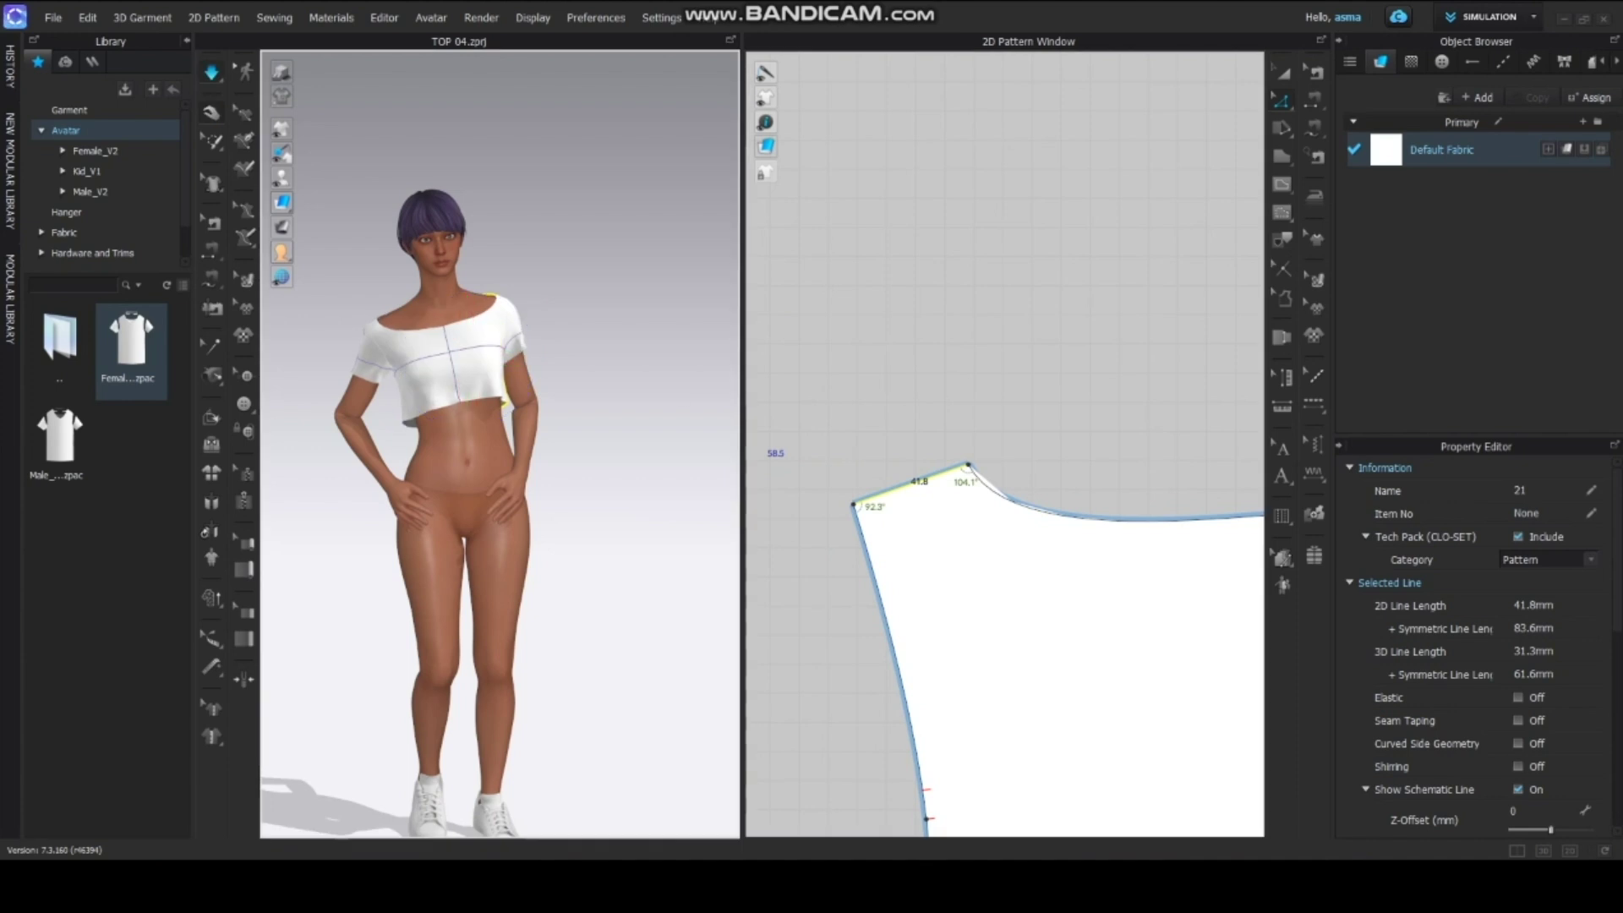
Lower the front neckline into a deep V shape and simulate the top.
left_click(388, 237)
scroll(389, 237, "up", 4)
middle_click_drag(388, 236, 329, 237)
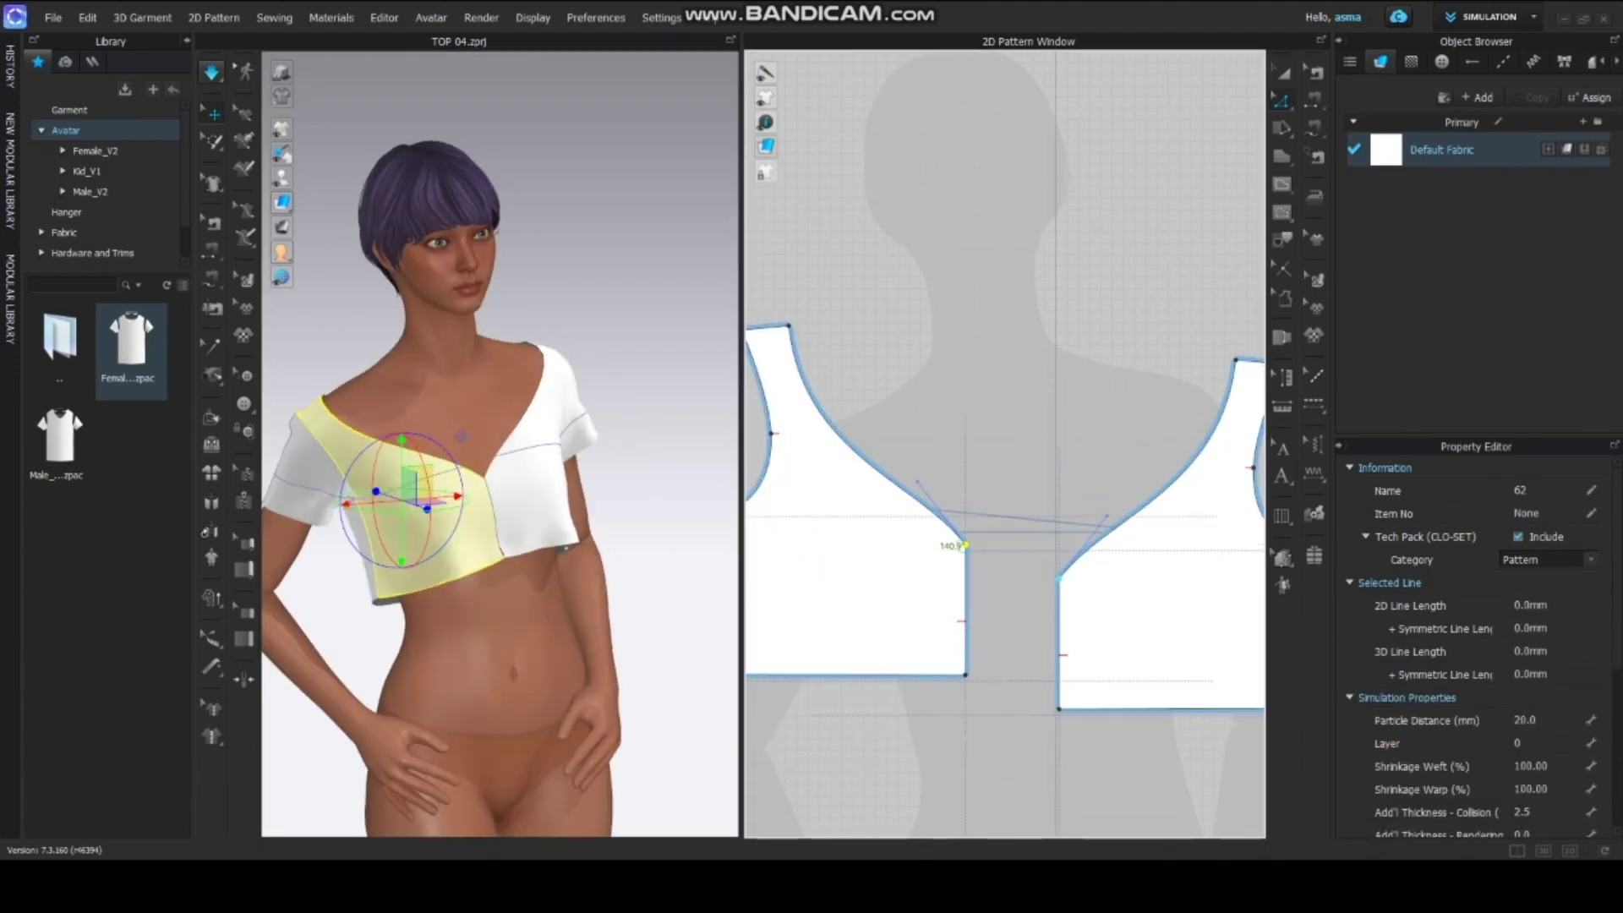
key("space")
scroll(460, 436, "down", 5)
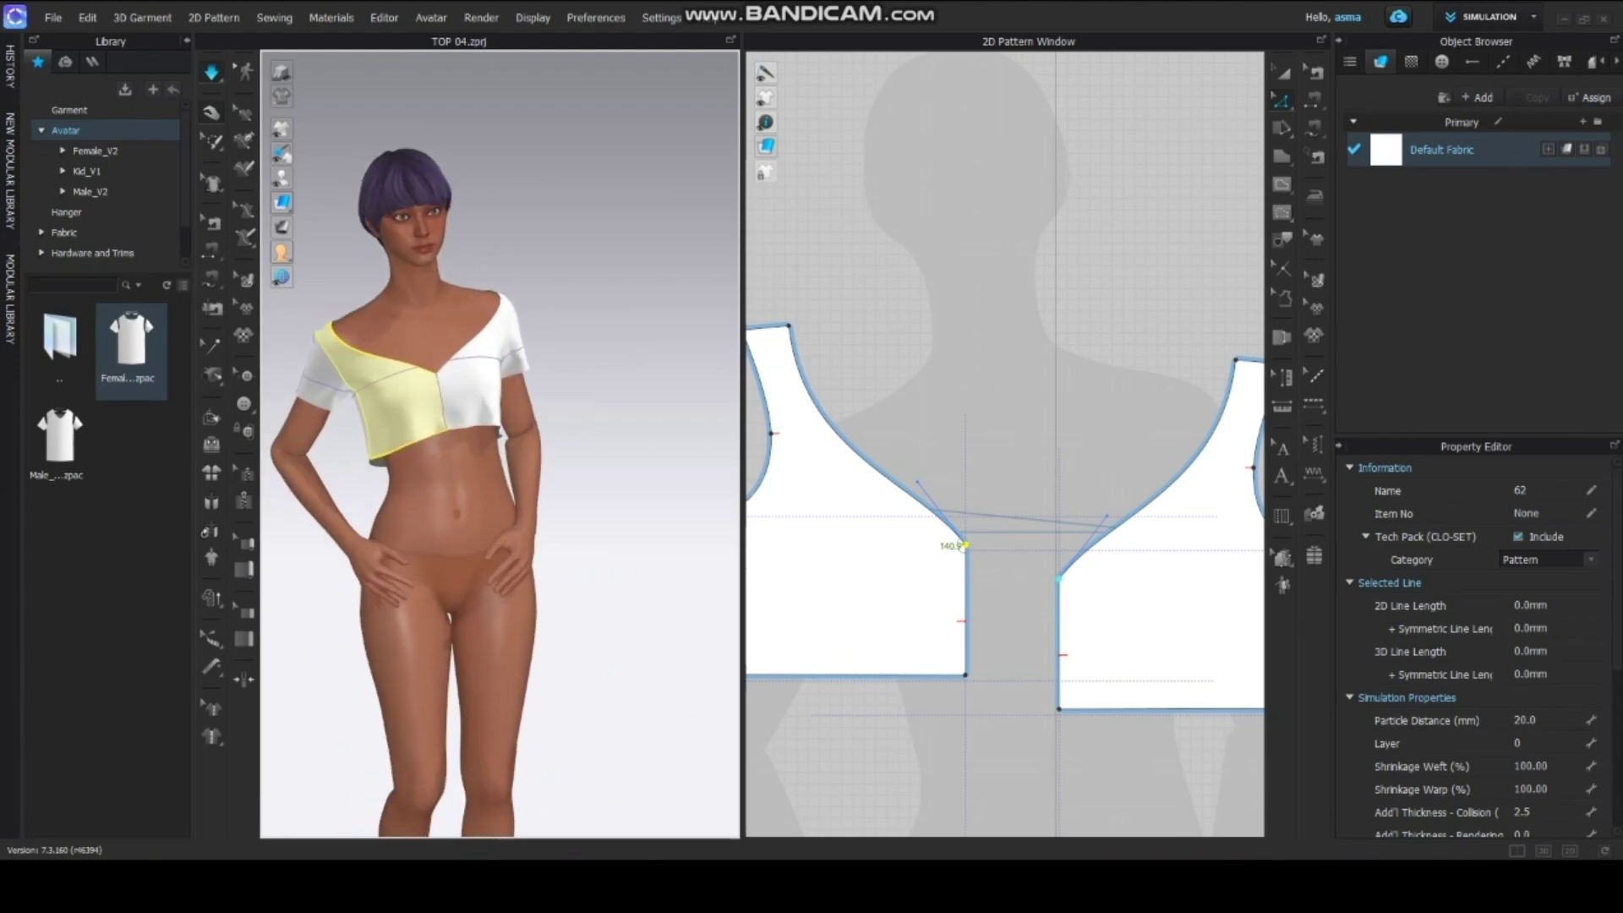
Extend the front pattern outline along the neckline with a 20 mm perpendicular offset.
left_click(930, 512)
right_click(895, 478)
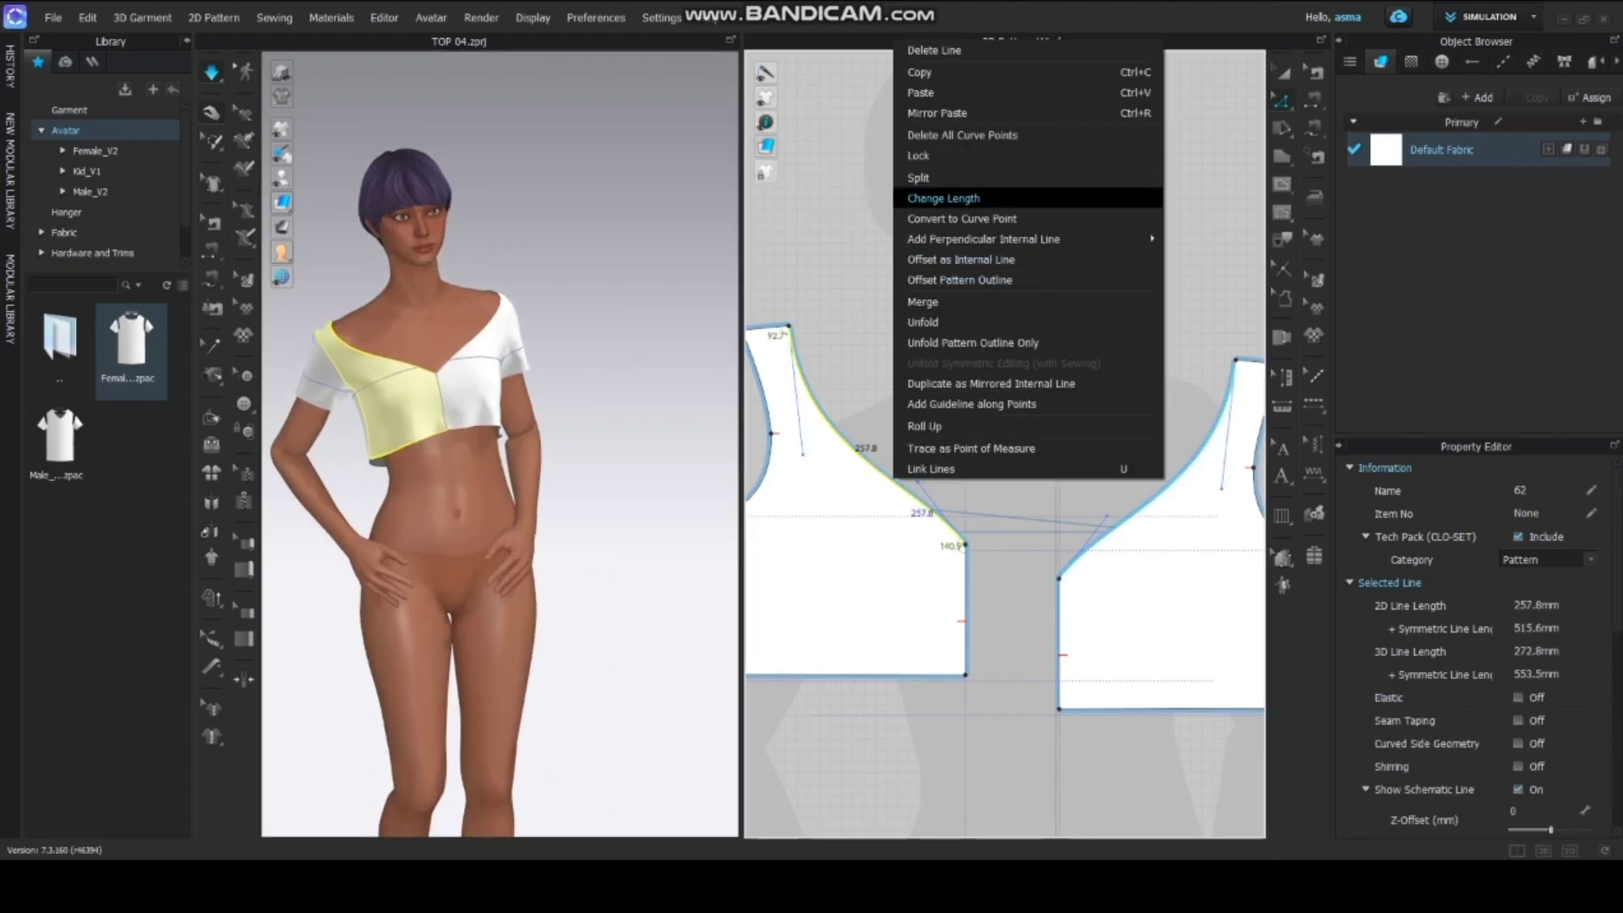
left_click(959, 280)
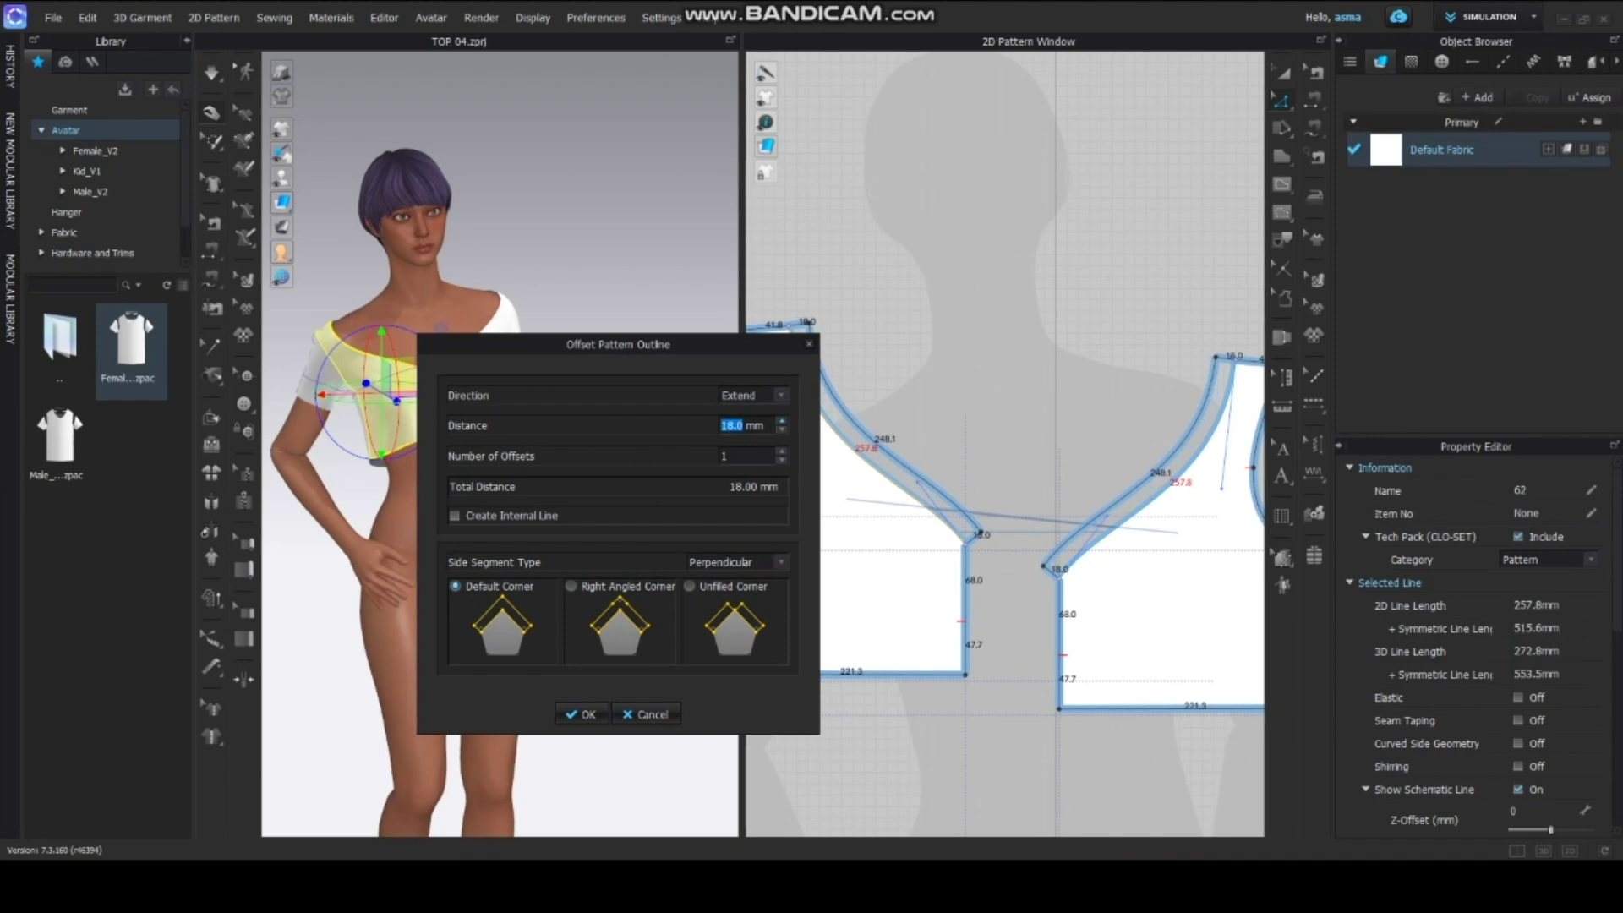
key("Return")
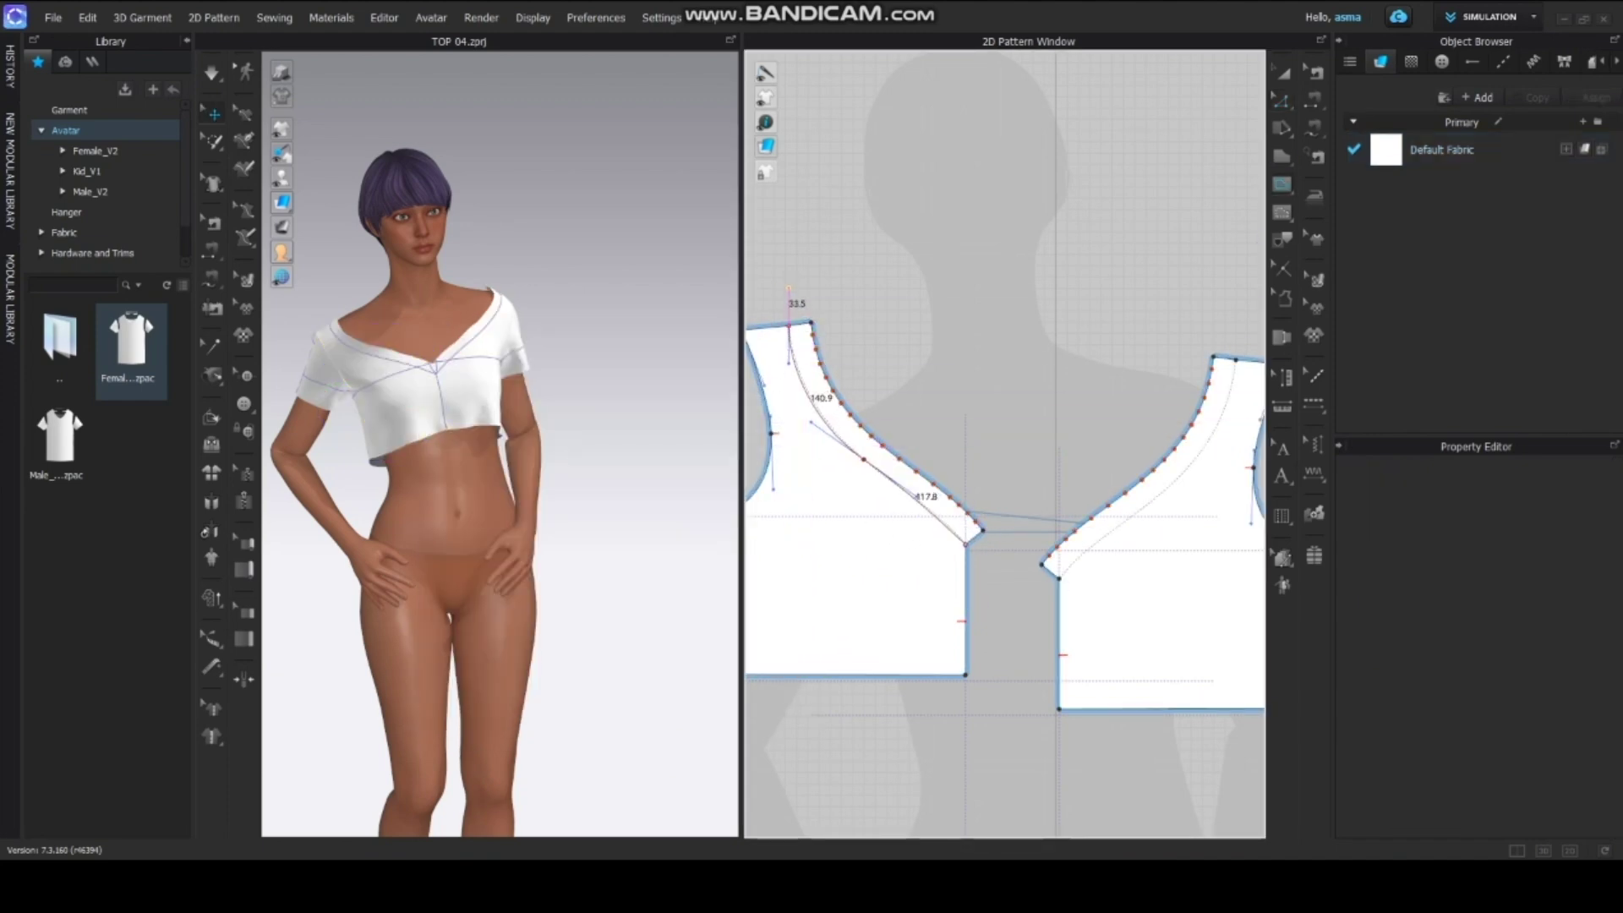
Cut the neckline extension off the front pattern as a separate band and move it away from the neckline.
right_click(928, 509)
left_click(968, 397)
left_click(1283, 73)
left_click(853, 427)
left_click_drag(854, 426, 861, 404)
scroll(397, 338, "up", 3)
left_click(1014, 338)
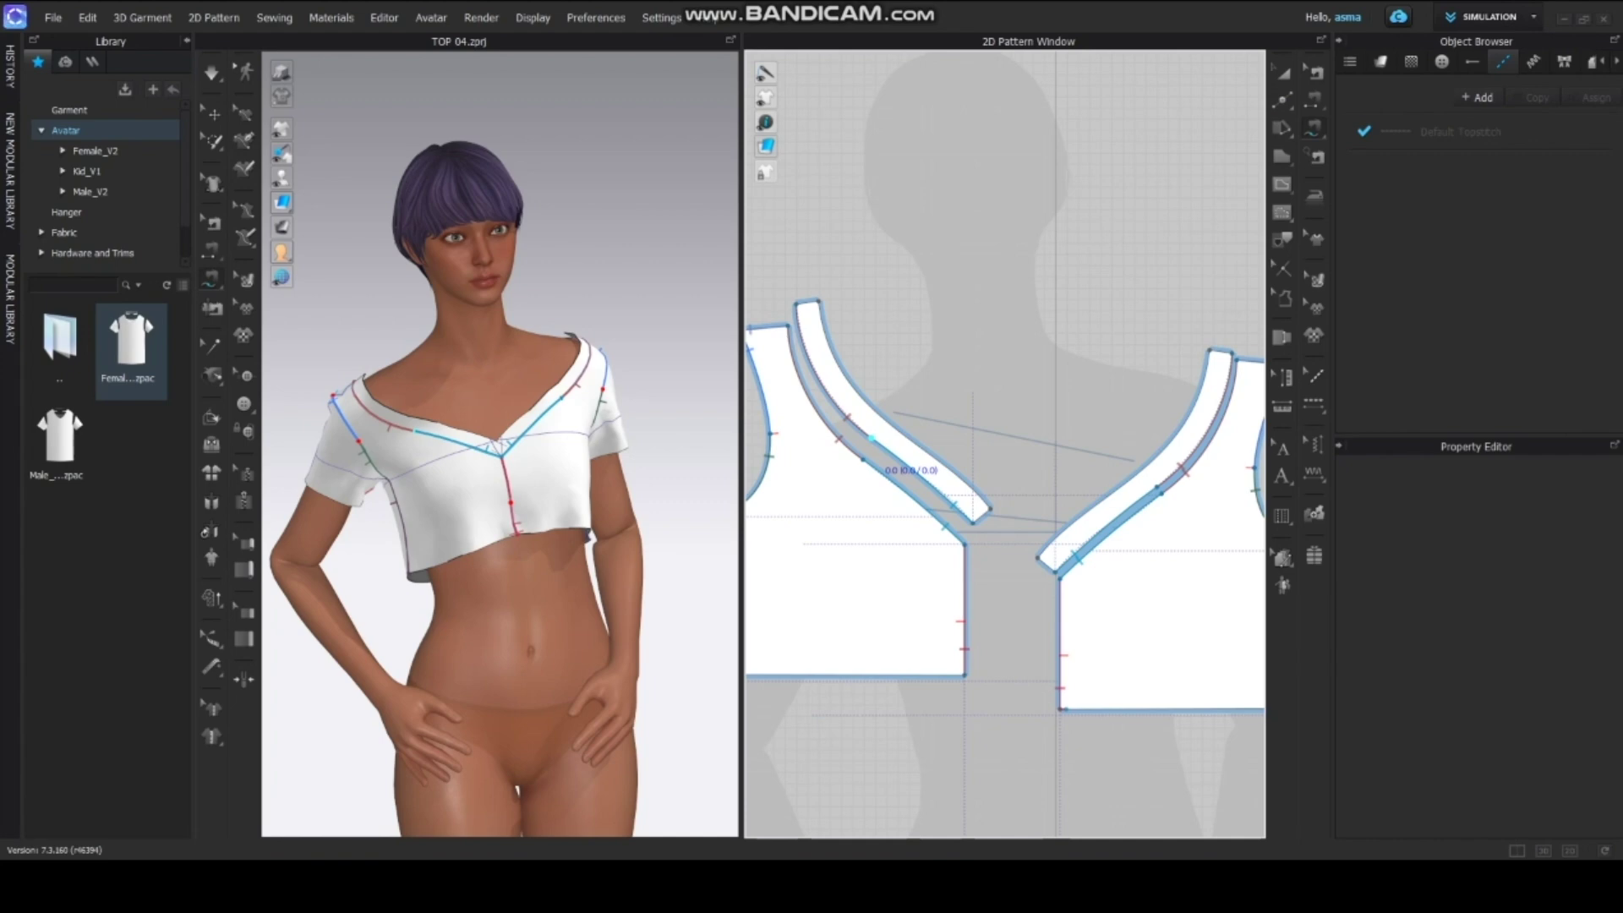
Delete the upper end line of the neckline band, adjust its seam to the shortened edge and simulate.
key("z")
right_click(808, 302)
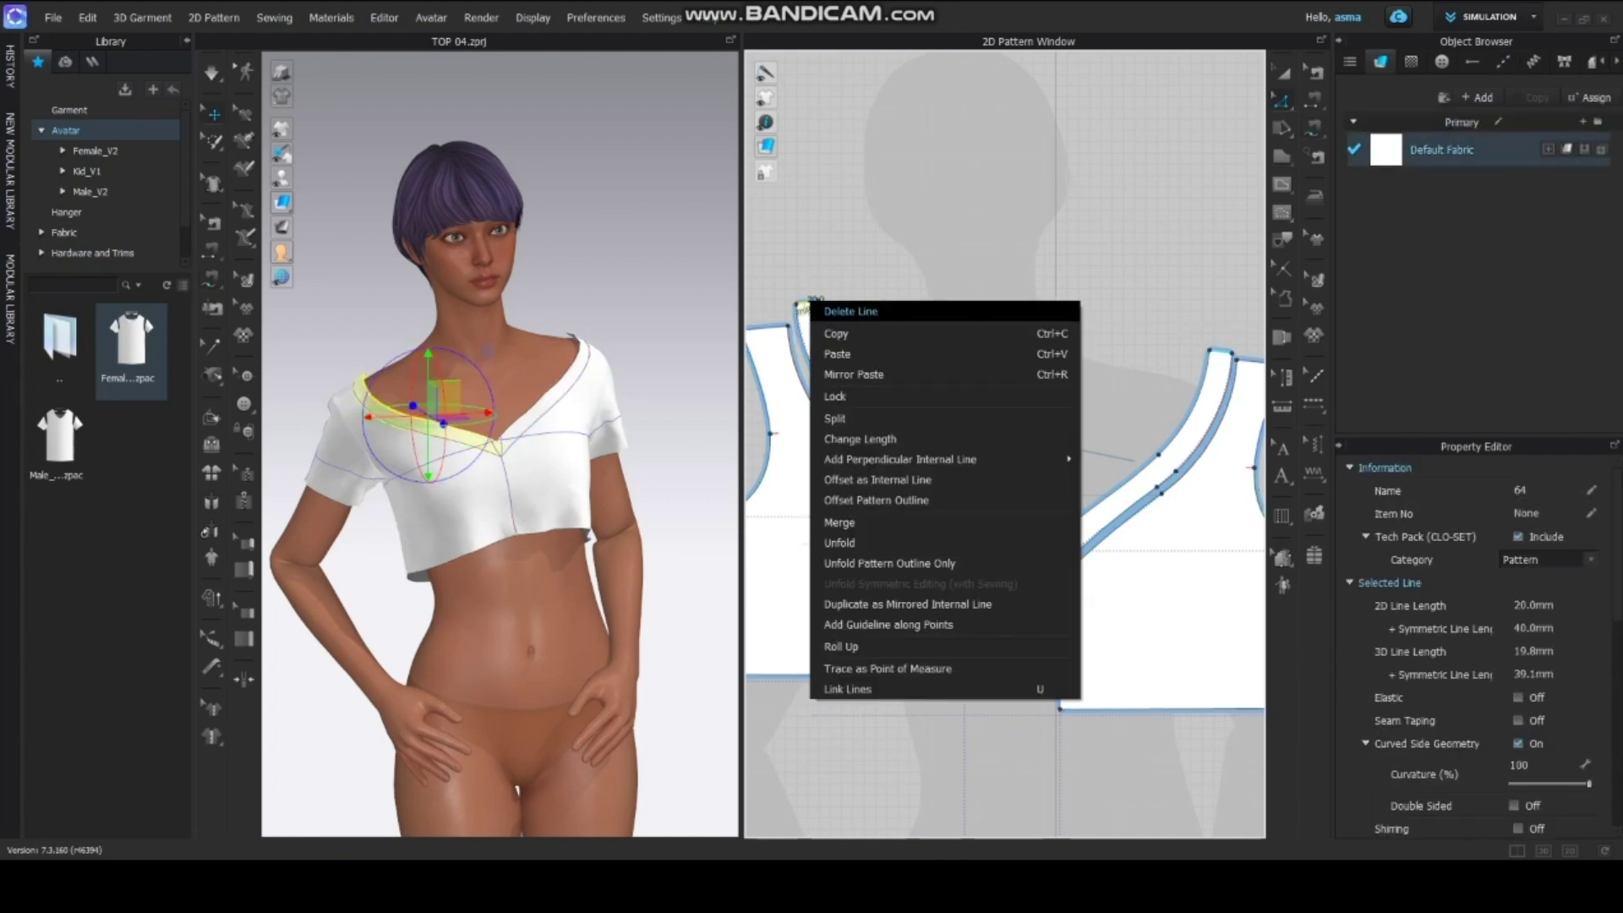
left_click(851, 311)
left_click(852, 422)
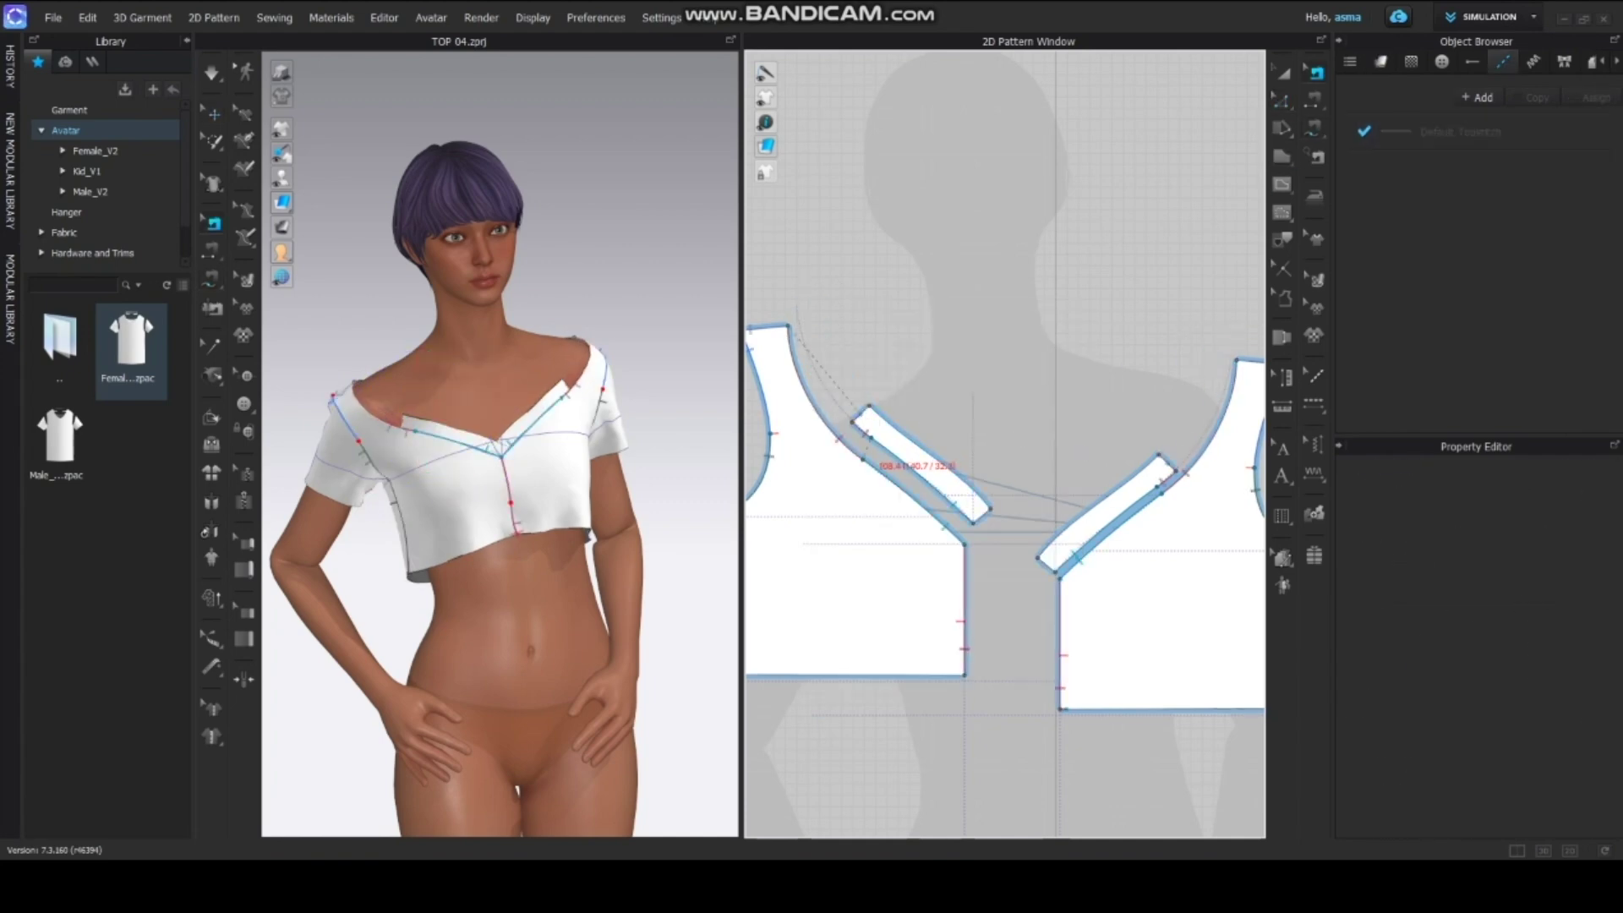
key("space")
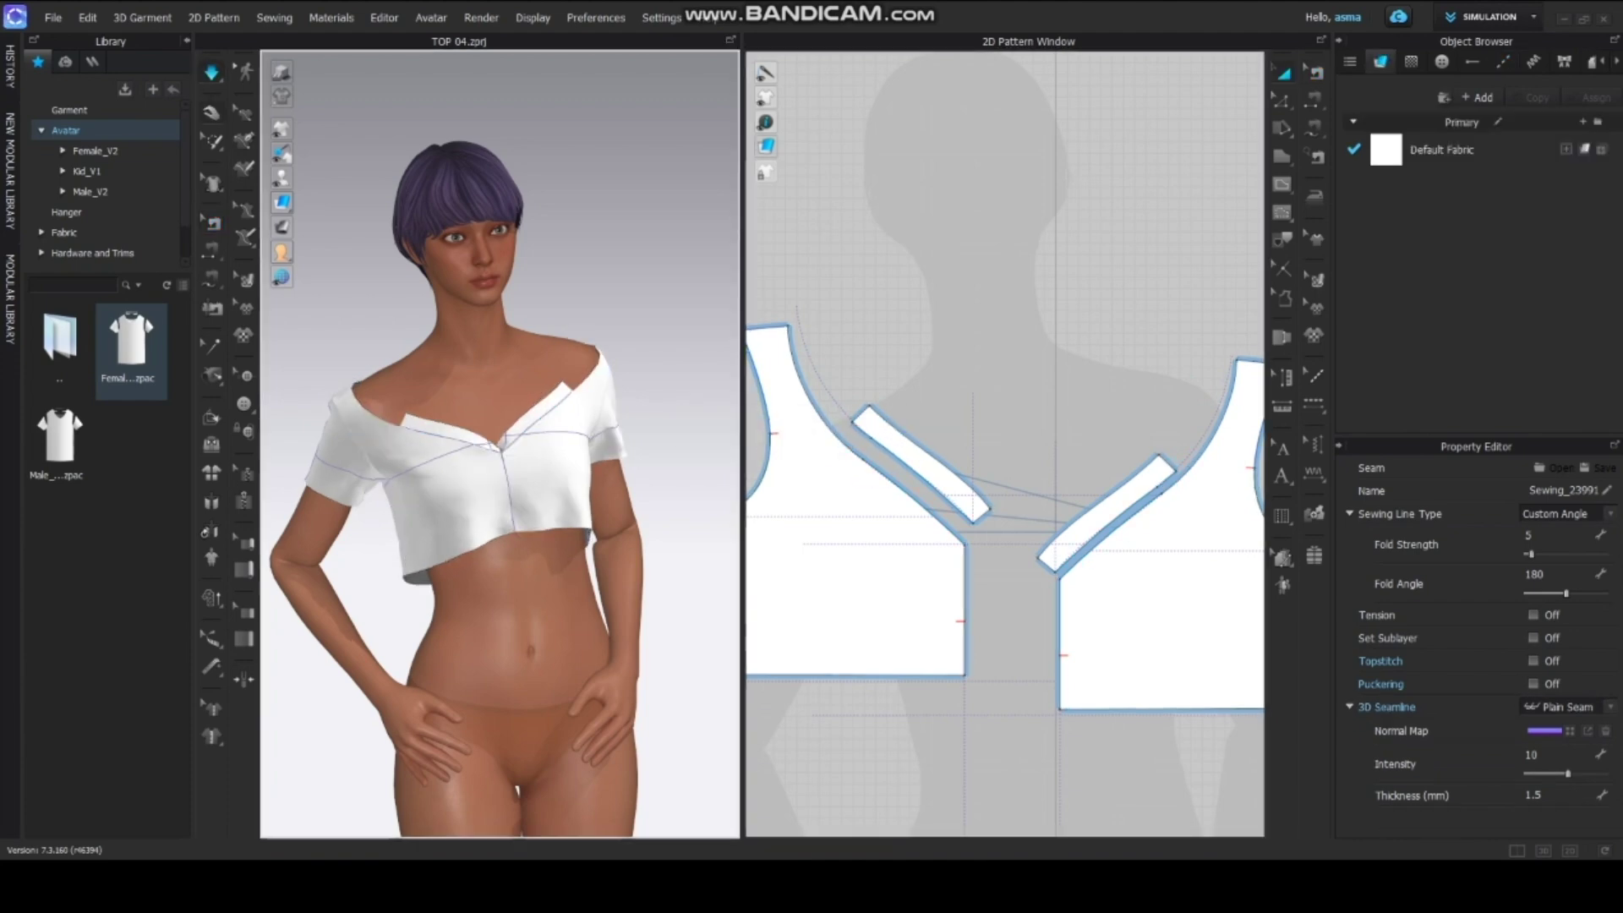
Sew the 20 mm lower end of the neckline band and simulate the top.
left_click(1314, 73)
left_click(1043, 564)
right_click(1040, 564)
left_click(1033, 562)
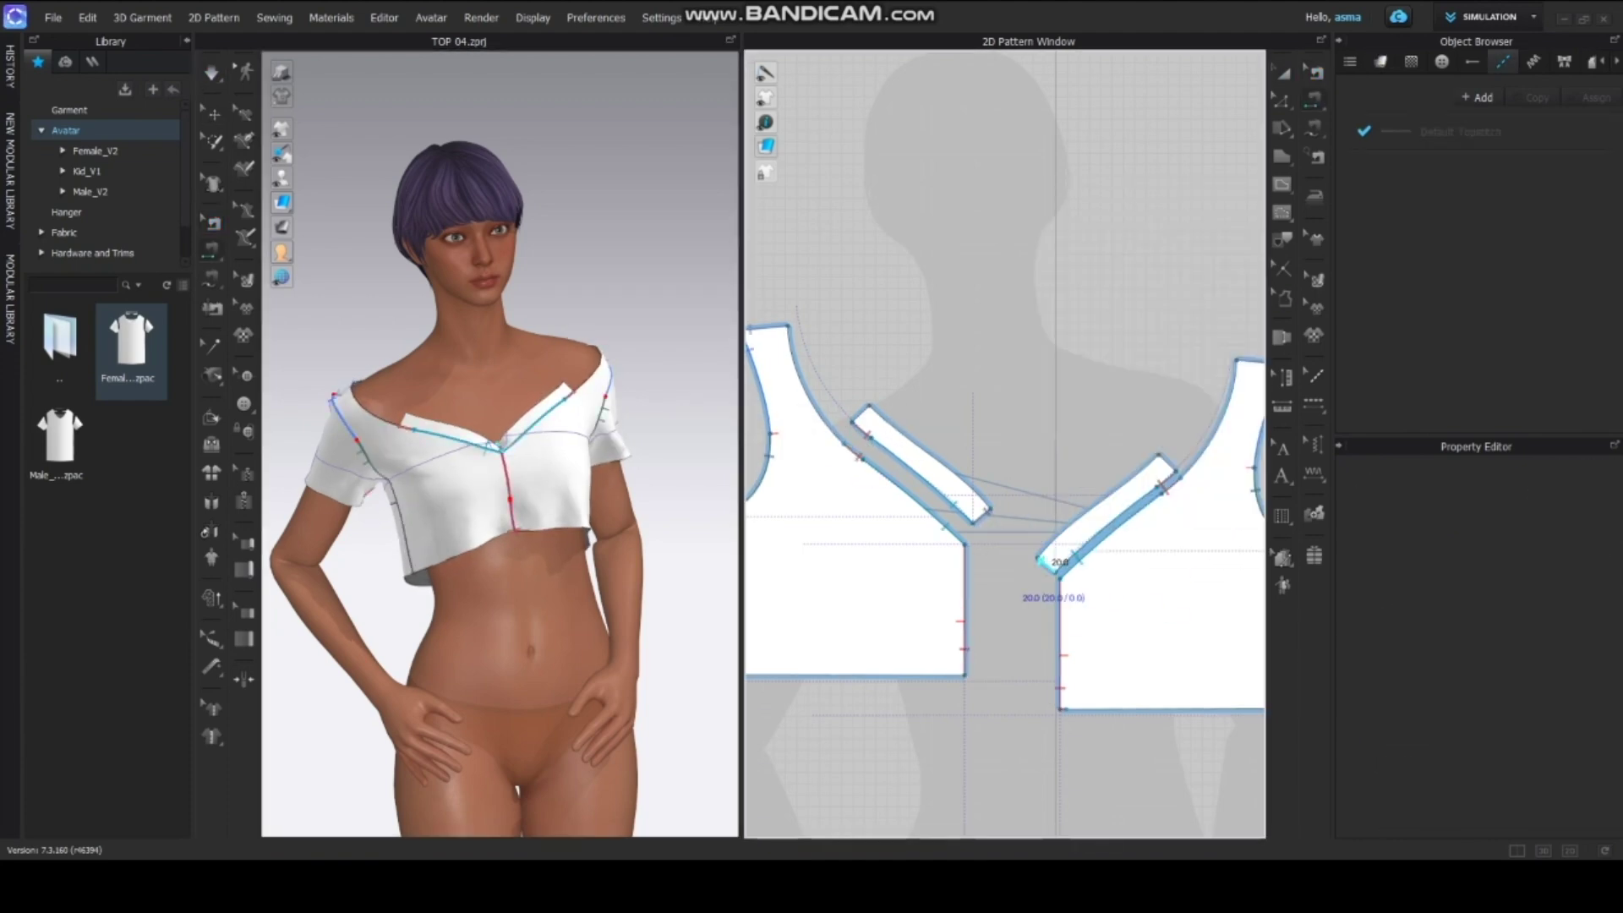
right_click(1048, 563)
left_click(1077, 638)
key("space")
scroll(503, 451, "up", 5)
left_click(496, 401)
Edit the seam at the neckline band's lower end and pull at the fabric near the centre front.
left_click(1314, 73)
left_click(1048, 564)
right_click(1048, 563)
left_click(1078, 637)
left_click(211, 72)
left_click(523, 395)
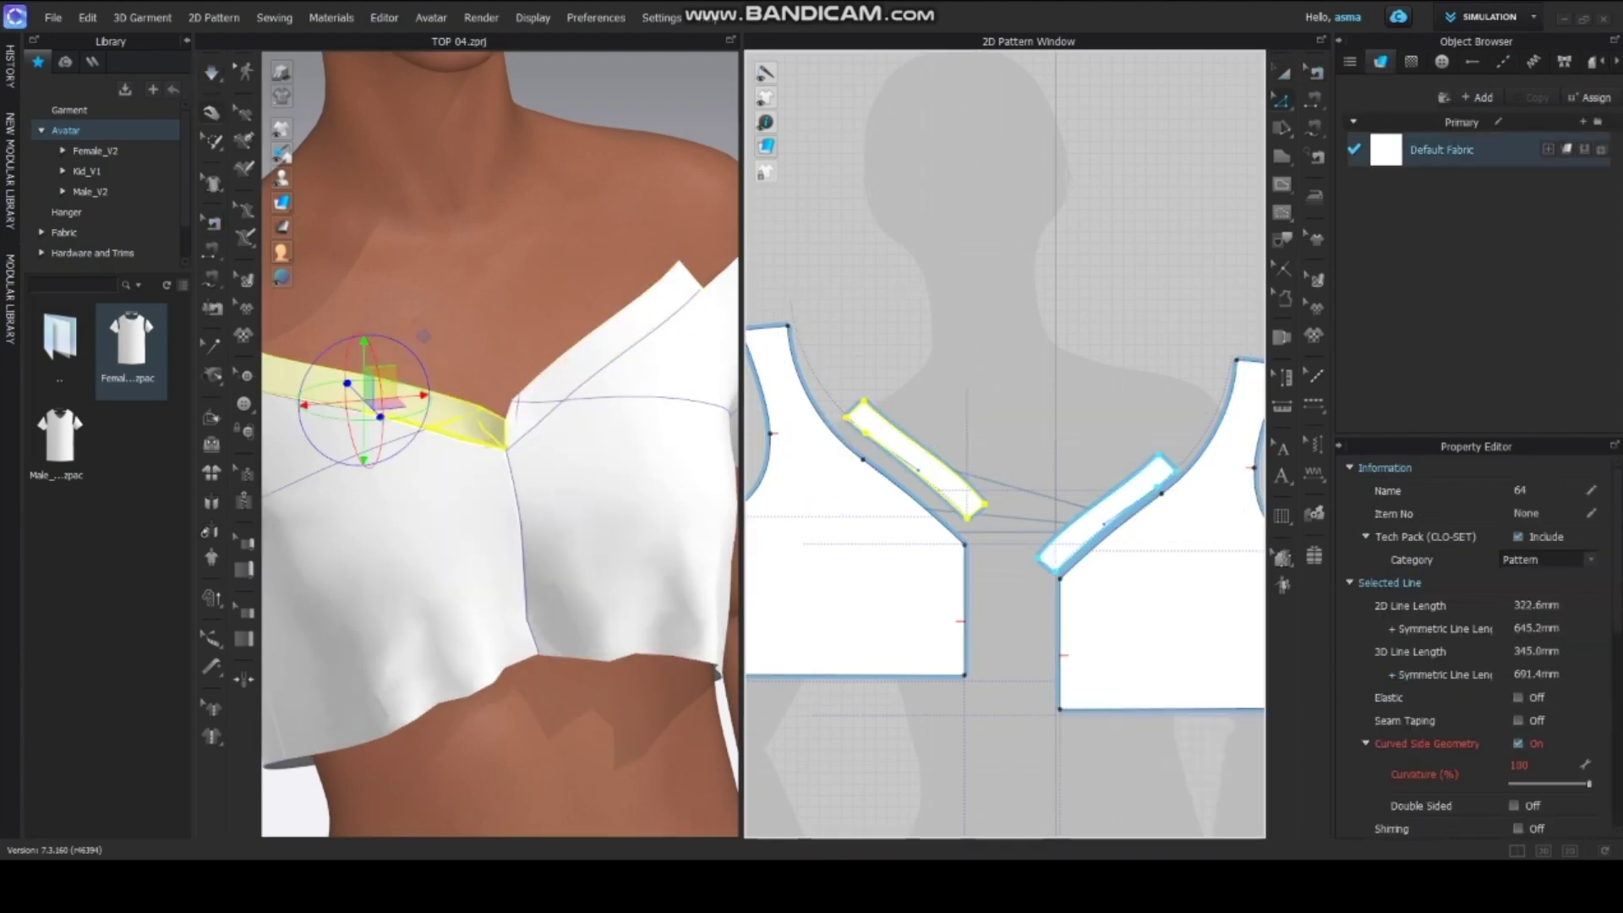
Simulate the top and pull its neckline band and front shoulder fabric into place.
scroll(422, 334, "down", 4)
right_click_drag(523, 473, 439, 469)
key("space")
left_click_drag(545, 469, 558, 460)
right_click_drag(507, 457, 592, 457)
left_click_drag(546, 365, 550, 347)
right_click_drag(550, 348, 528, 380)
scroll(528, 381, "down", 2)
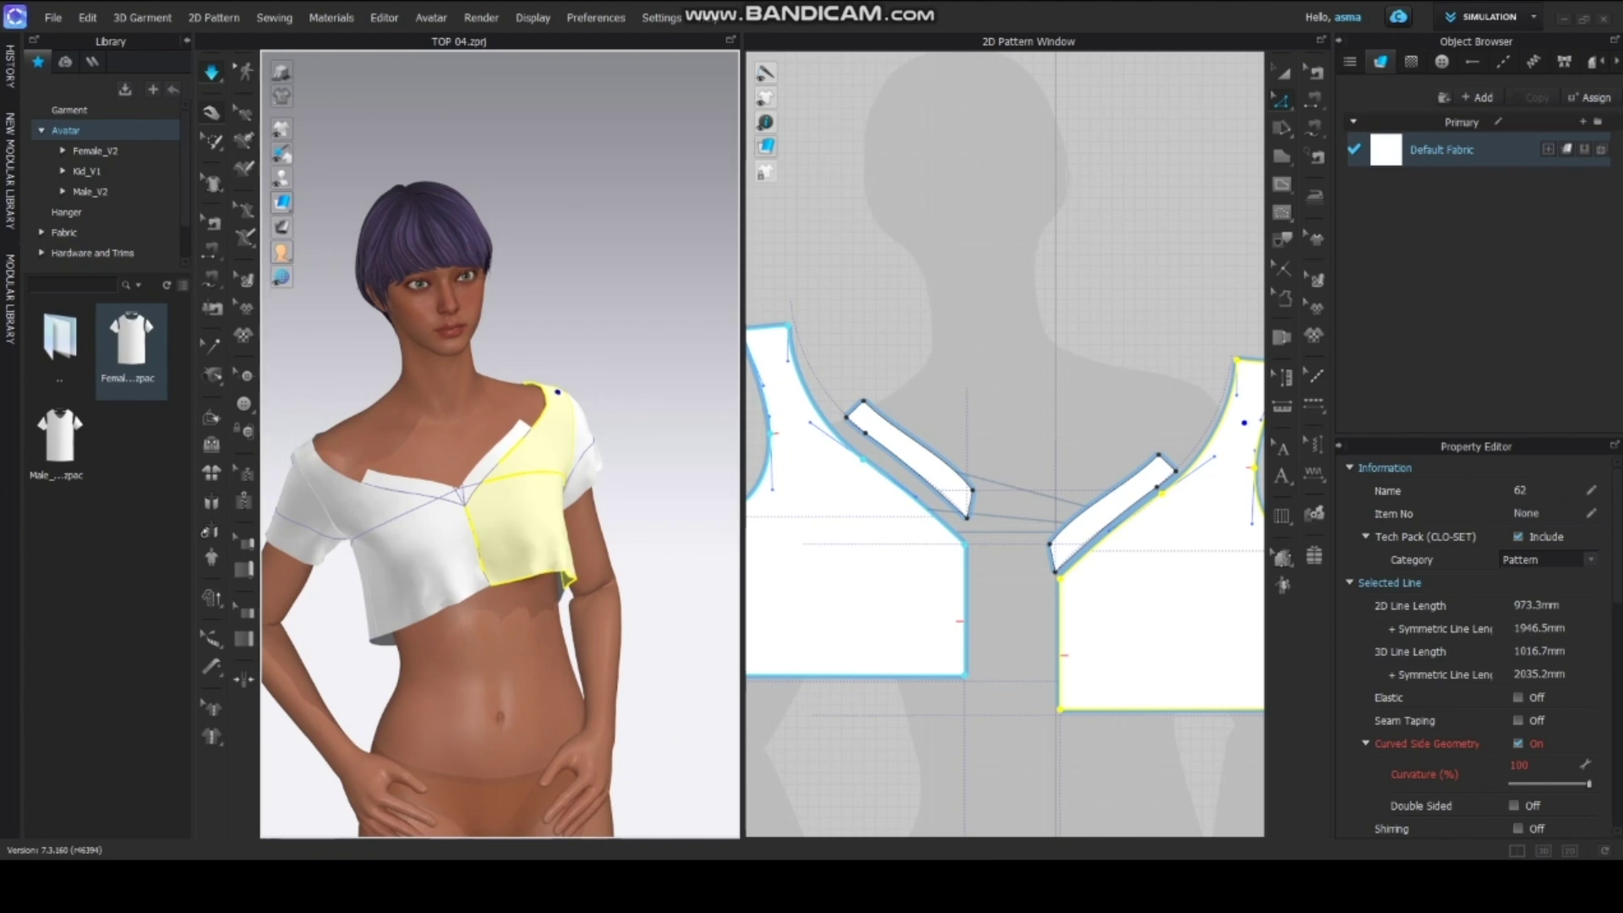
Extend both neckline bands beyond their upper ends by offsetting the 23.5 mm end lines outward as Offset Pattern Outline.
left_click(863, 401)
left_click(858, 412)
scroll(884, 376, "up", 4)
scroll(882, 380, "down", 3)
left_click(884, 381)
left_click_drag(853, 427, 814, 334)
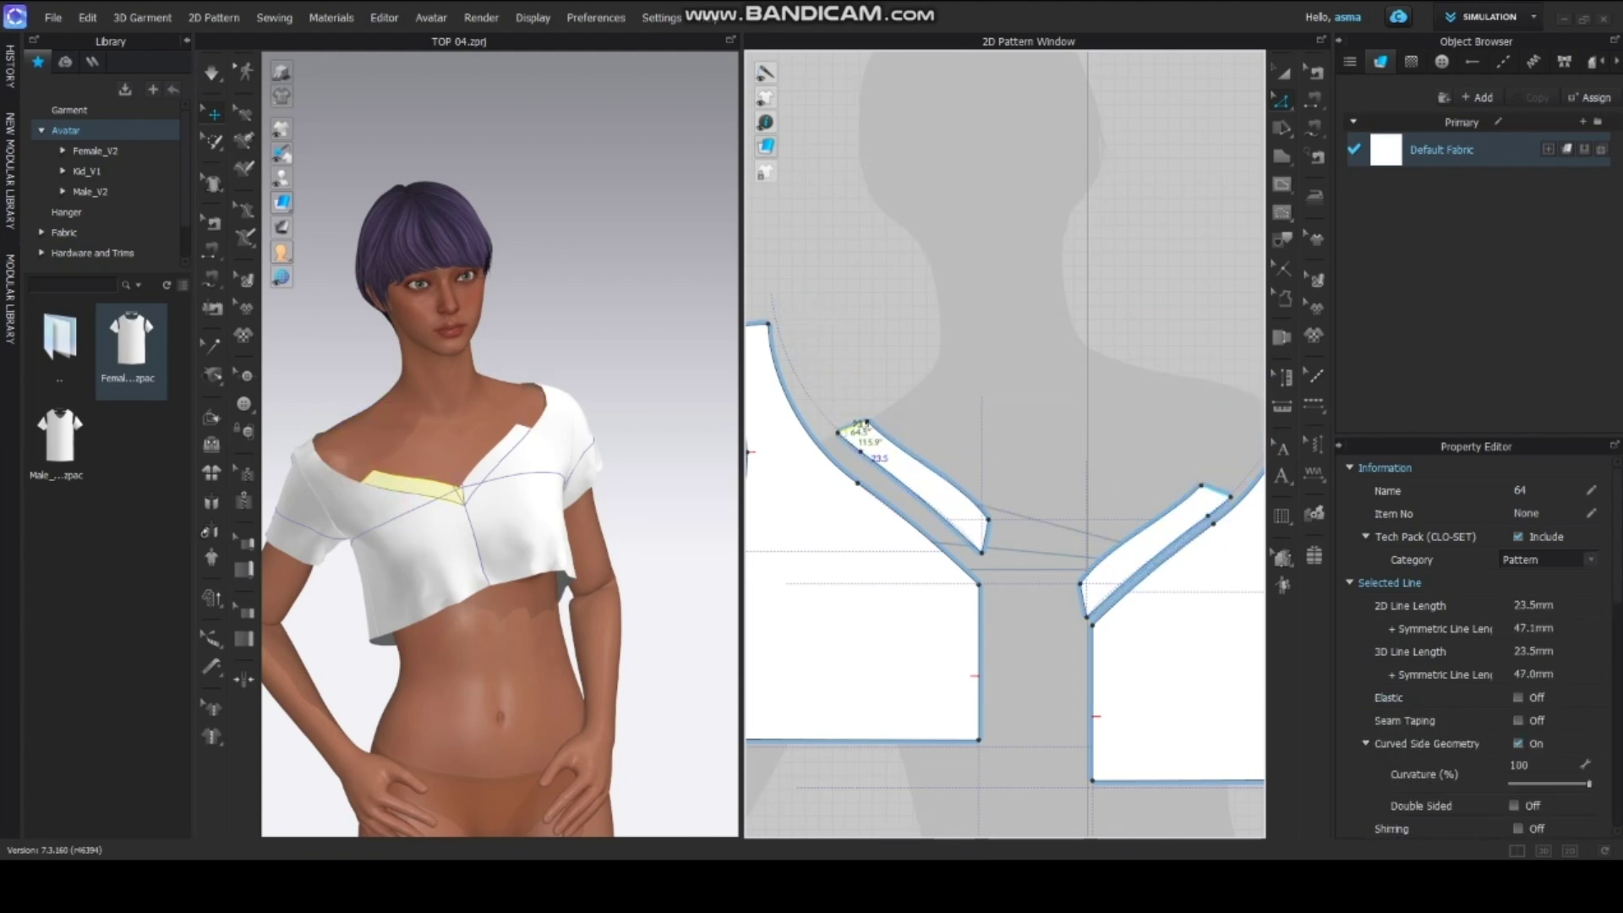
right_click(857, 420)
left_click(941, 619)
left_click_drag(779, 210, 480, 357)
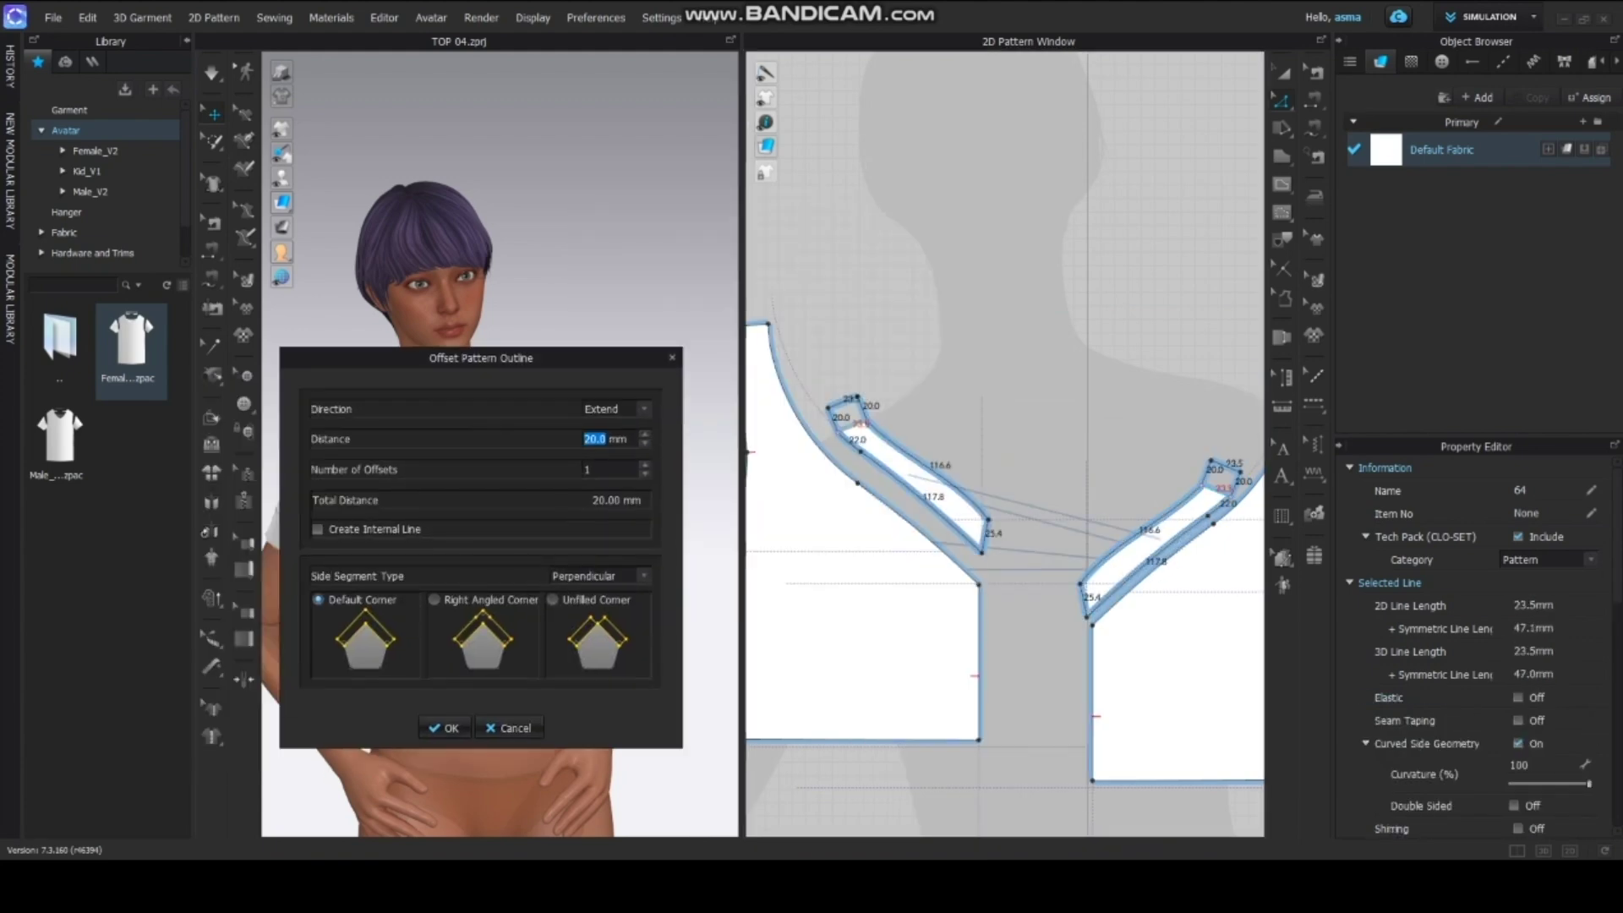
key("Return")
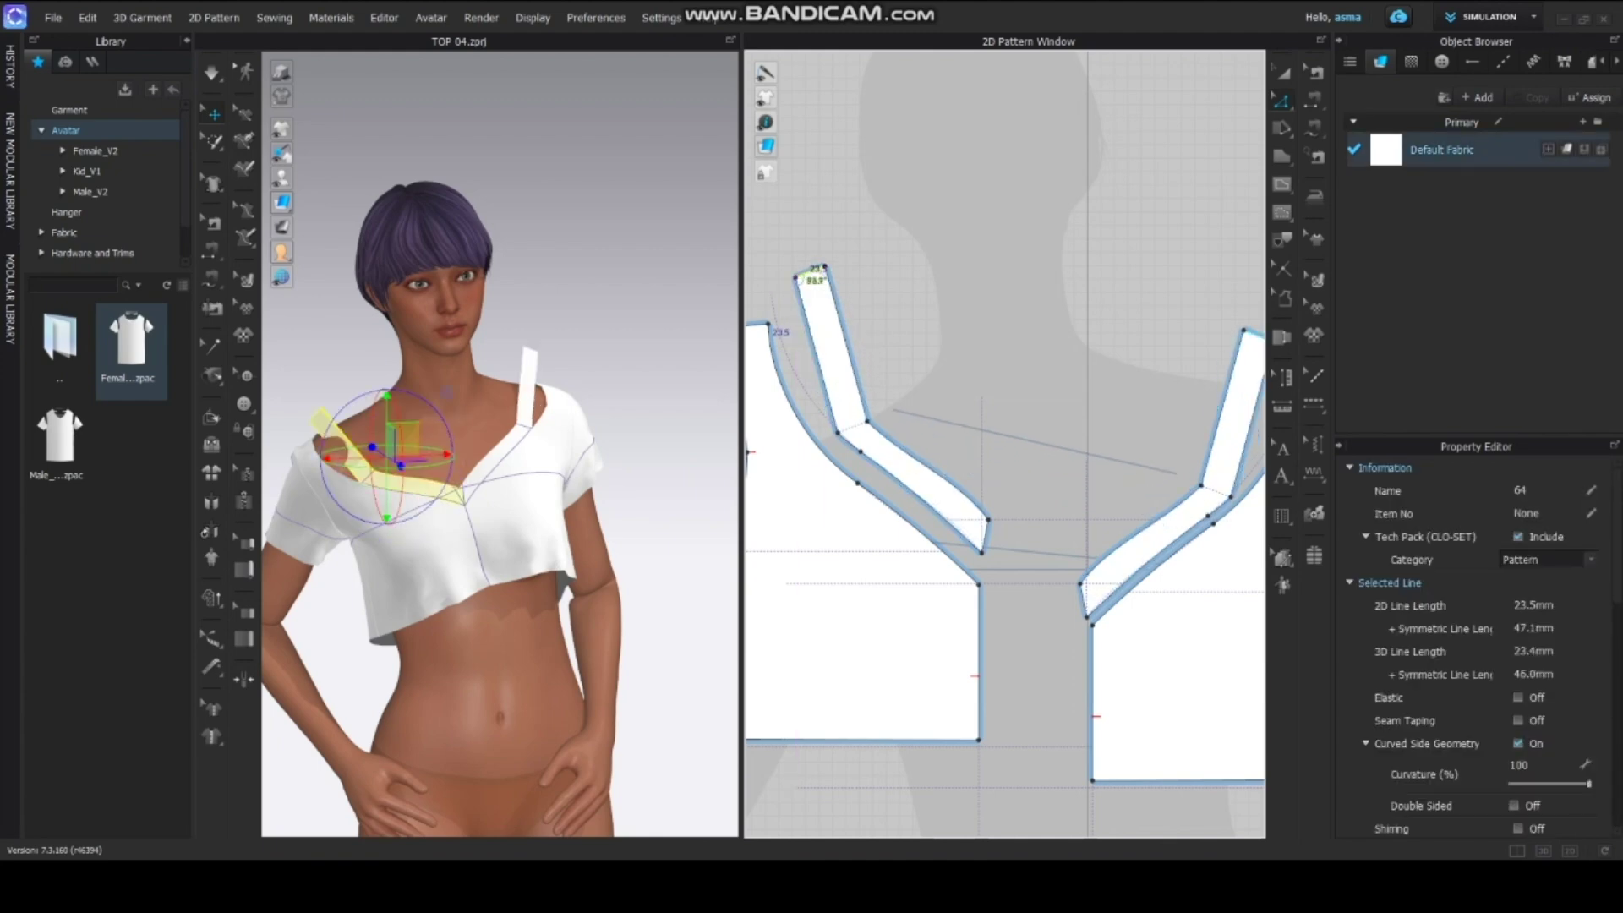
Sew the upper ends of the two extended neckline bands behind the neck and simulate the top.
right_click_drag(447, 393, 606, 385)
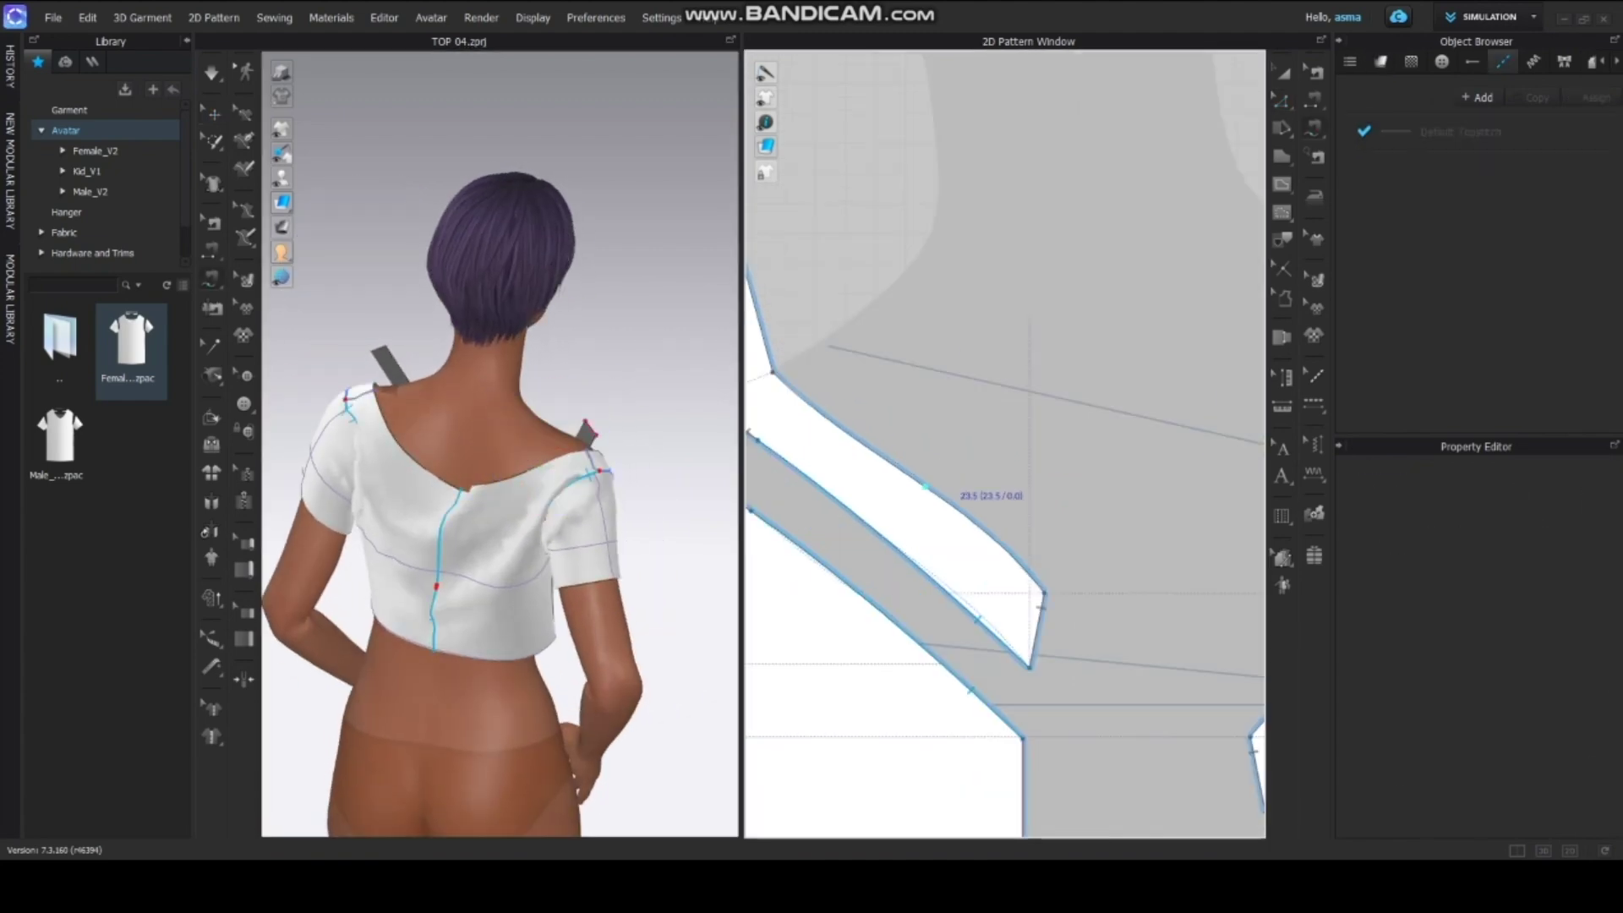
scroll(1006, 490, "down", 3)
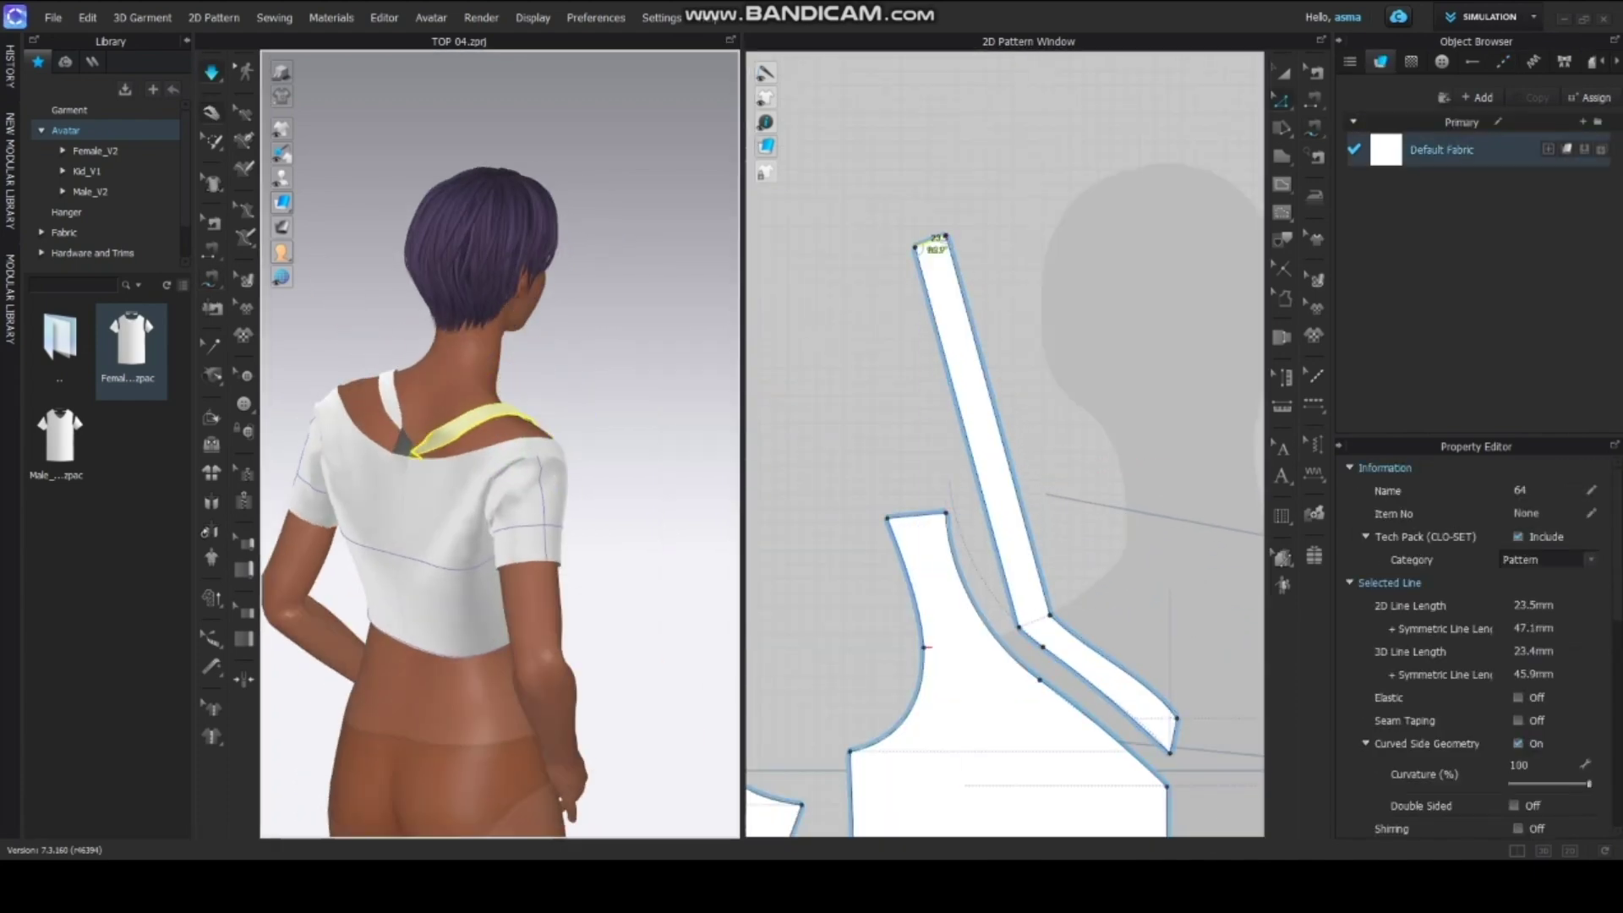
left_click(1313, 73)
right_click(922, 236)
right_click(936, 240)
left_click(988, 276)
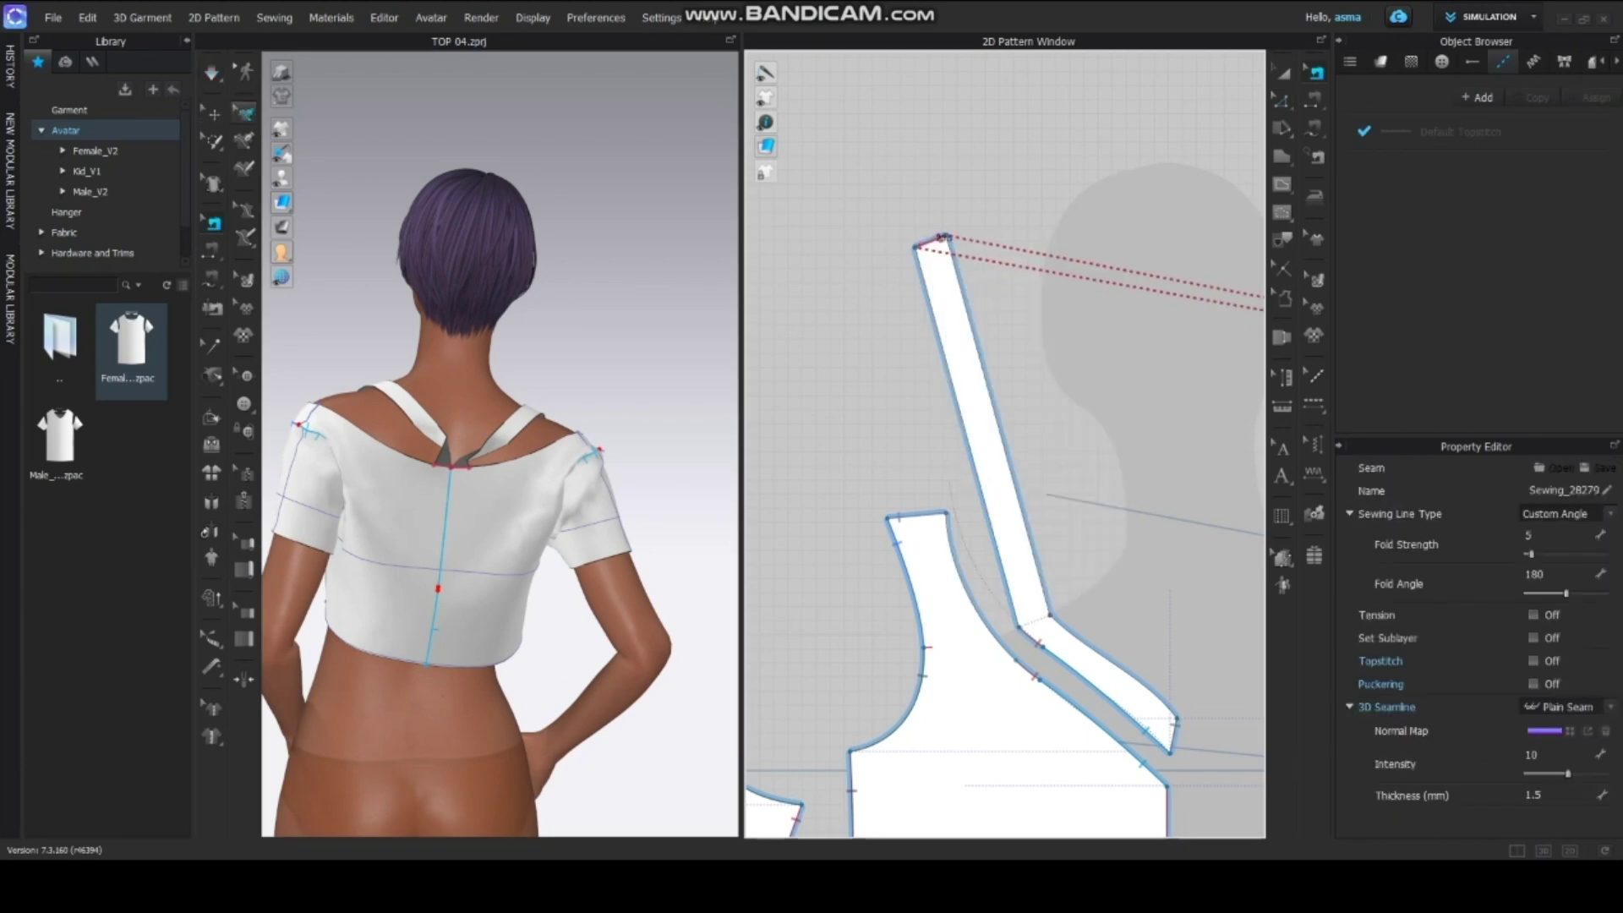
left_click(211, 73)
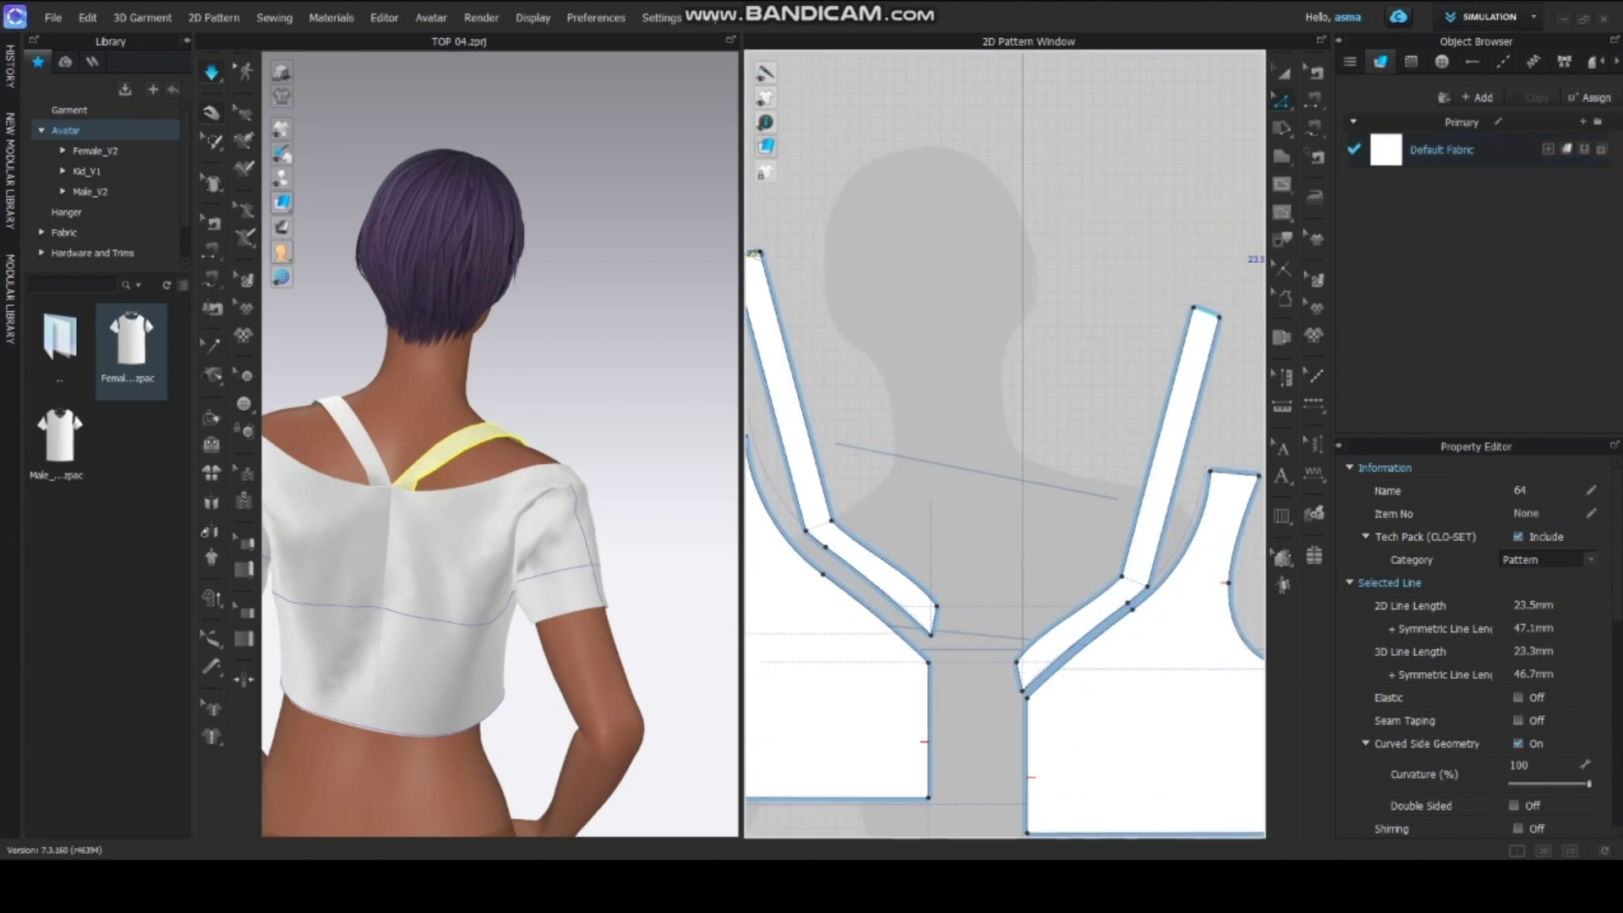
Sew the 23.5 mm upper ends of the neckline bands to the back neckline beside the centre back seam and simulate.
scroll(756, 340, "down", 4)
key("Delete")
scroll(1019, 322, "down", 2)
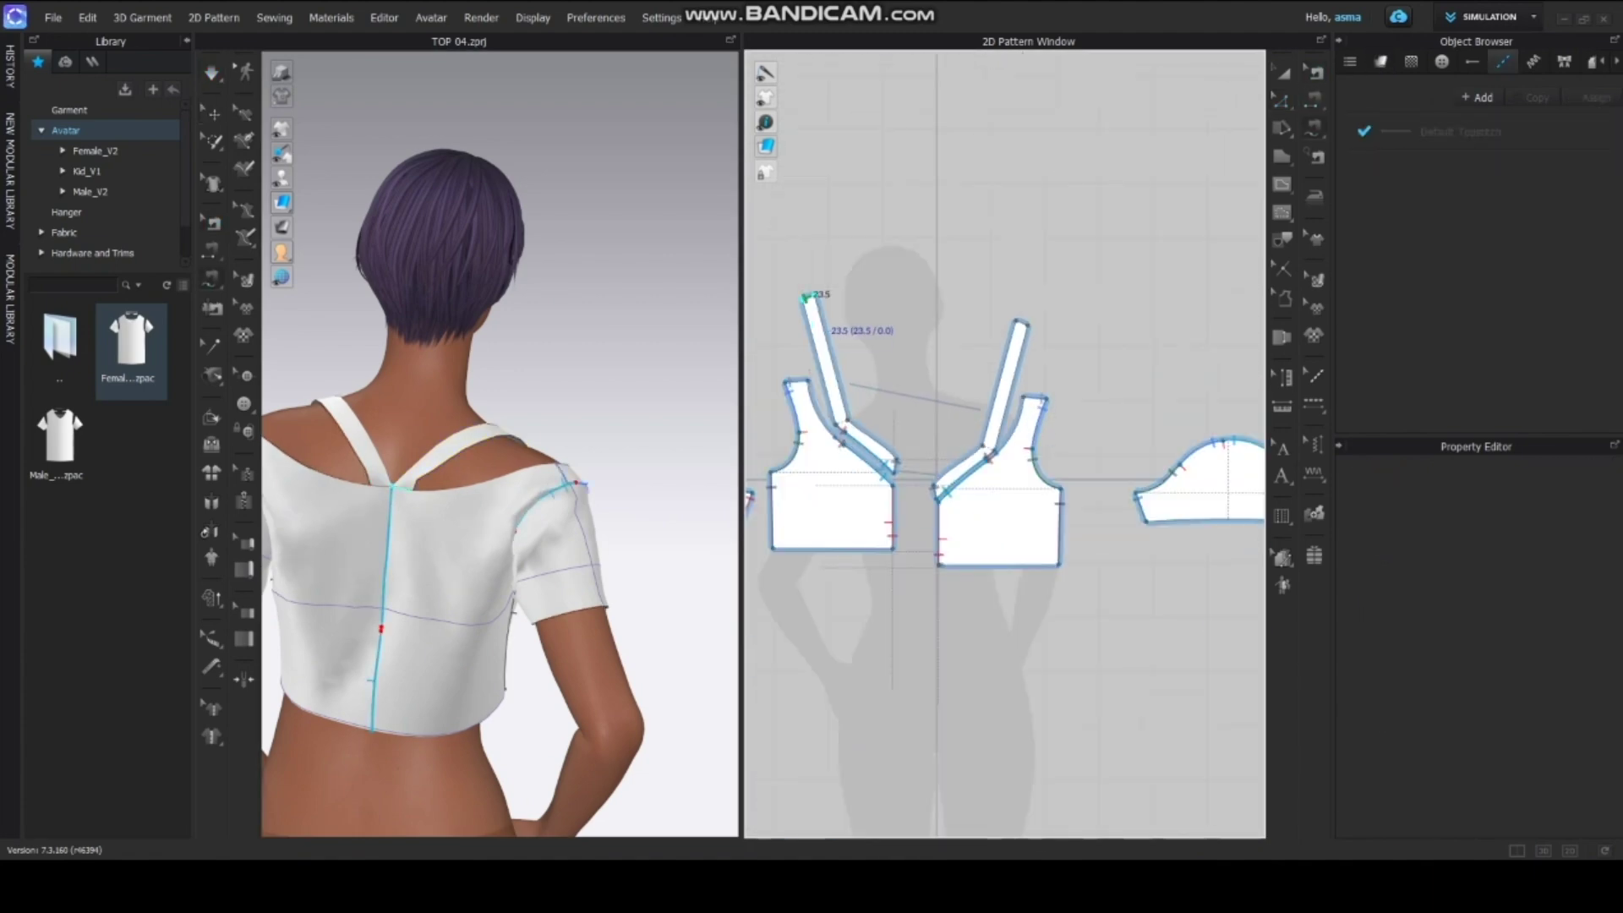
scroll(815, 298, "down", 3)
scroll(969, 350, "up", 7)
left_click(1038, 371)
left_click(1071, 376)
scroll(1115, 433, "down", 7)
key("space")
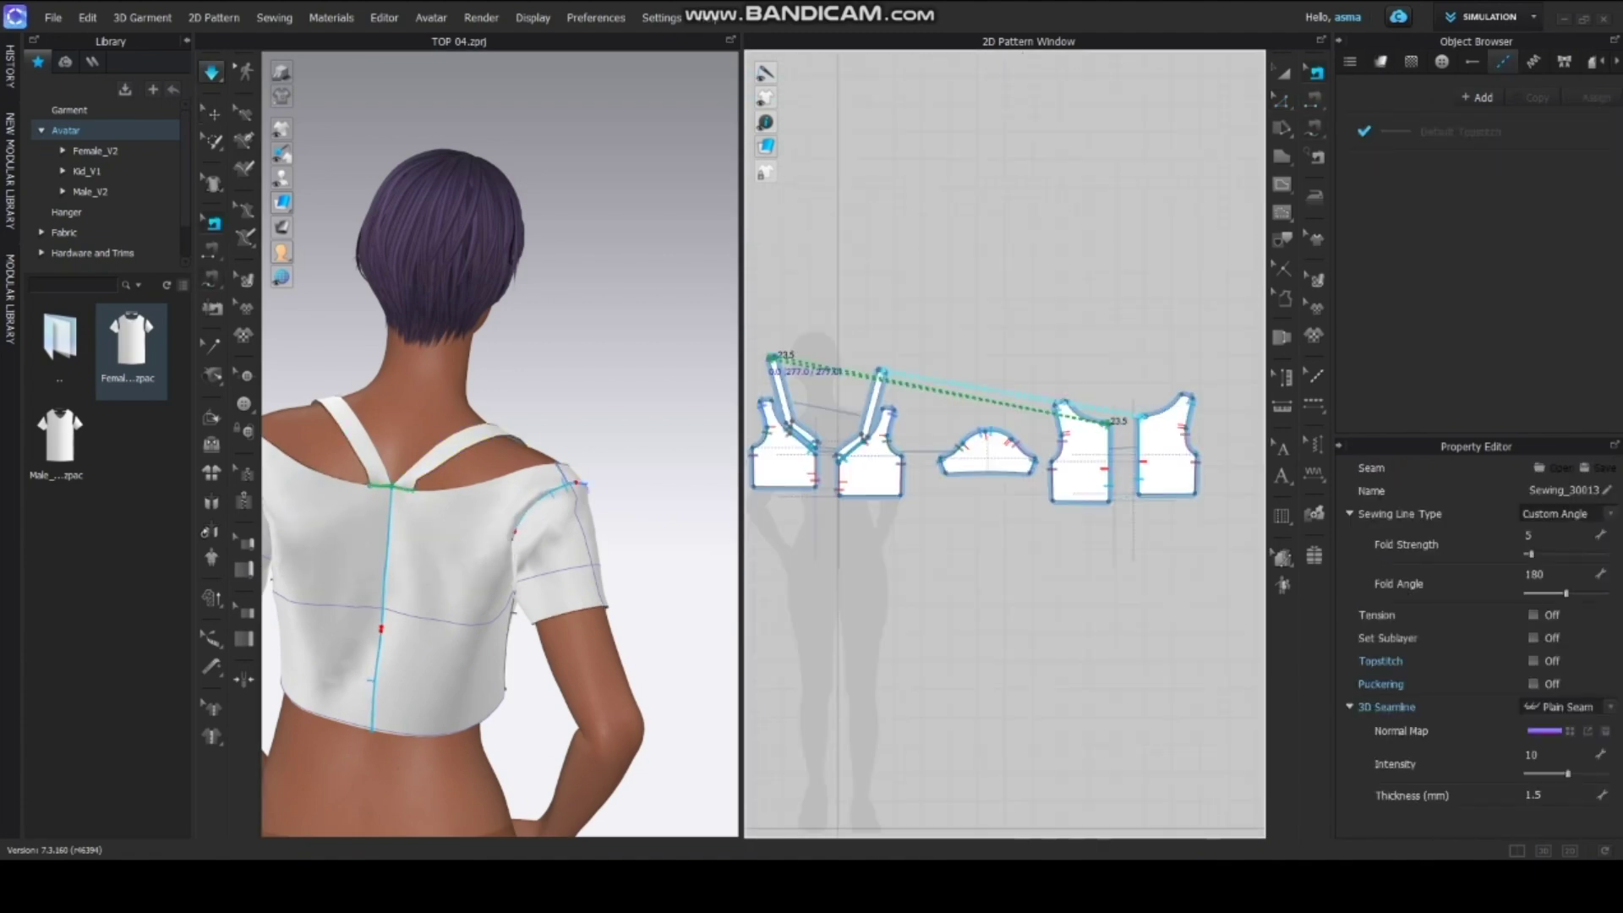
Pull the back fabric of the simulated top into place and examine the fit at the back and front.
left_click(478, 504)
right_click_drag(478, 504, 549, 507)
left_click_drag(541, 554, 554, 583)
left_click(372, 482)
right_click_drag(554, 583, 473, 457)
left_click(543, 398)
right_click_drag(543, 398, 626, 406)
left_click(359, 541)
scroll(358, 526, "down", 3)
right_click_drag(357, 525, 372, 526)
left_click(416, 507)
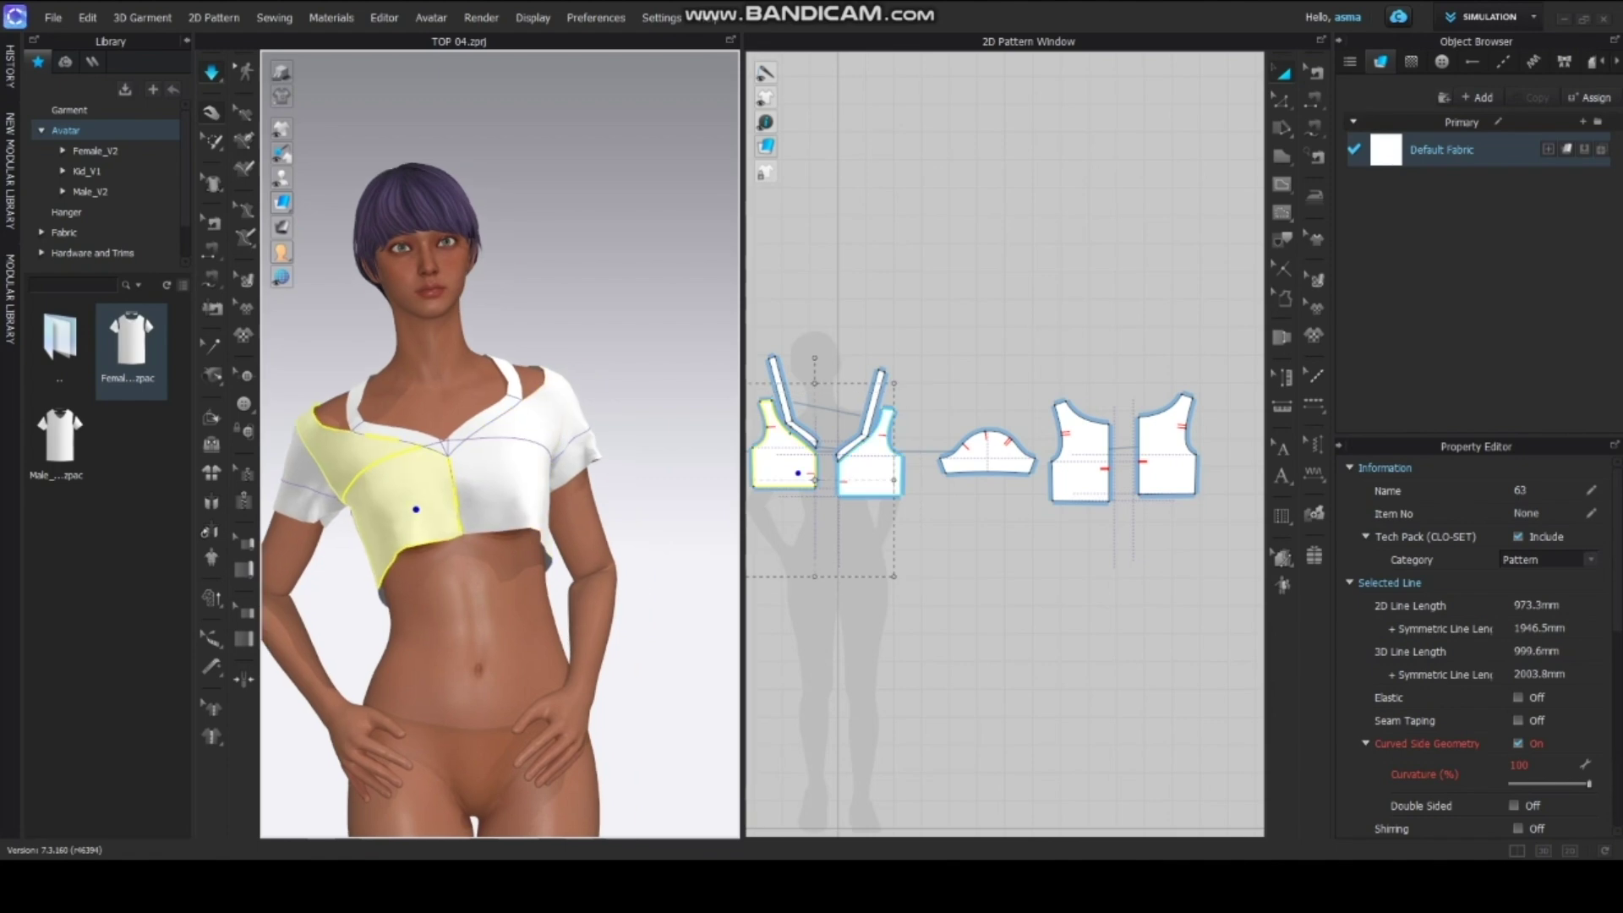
Lower the hem line of the front panels slightly.
scroll(845, 498, "up", 5)
right_click_drag(473, 507, 523, 509)
key("z")
scroll(949, 520, "up", 2)
scroll(896, 519, "down", 7)
left_click(930, 504)
scroll(952, 512, "up", 6)
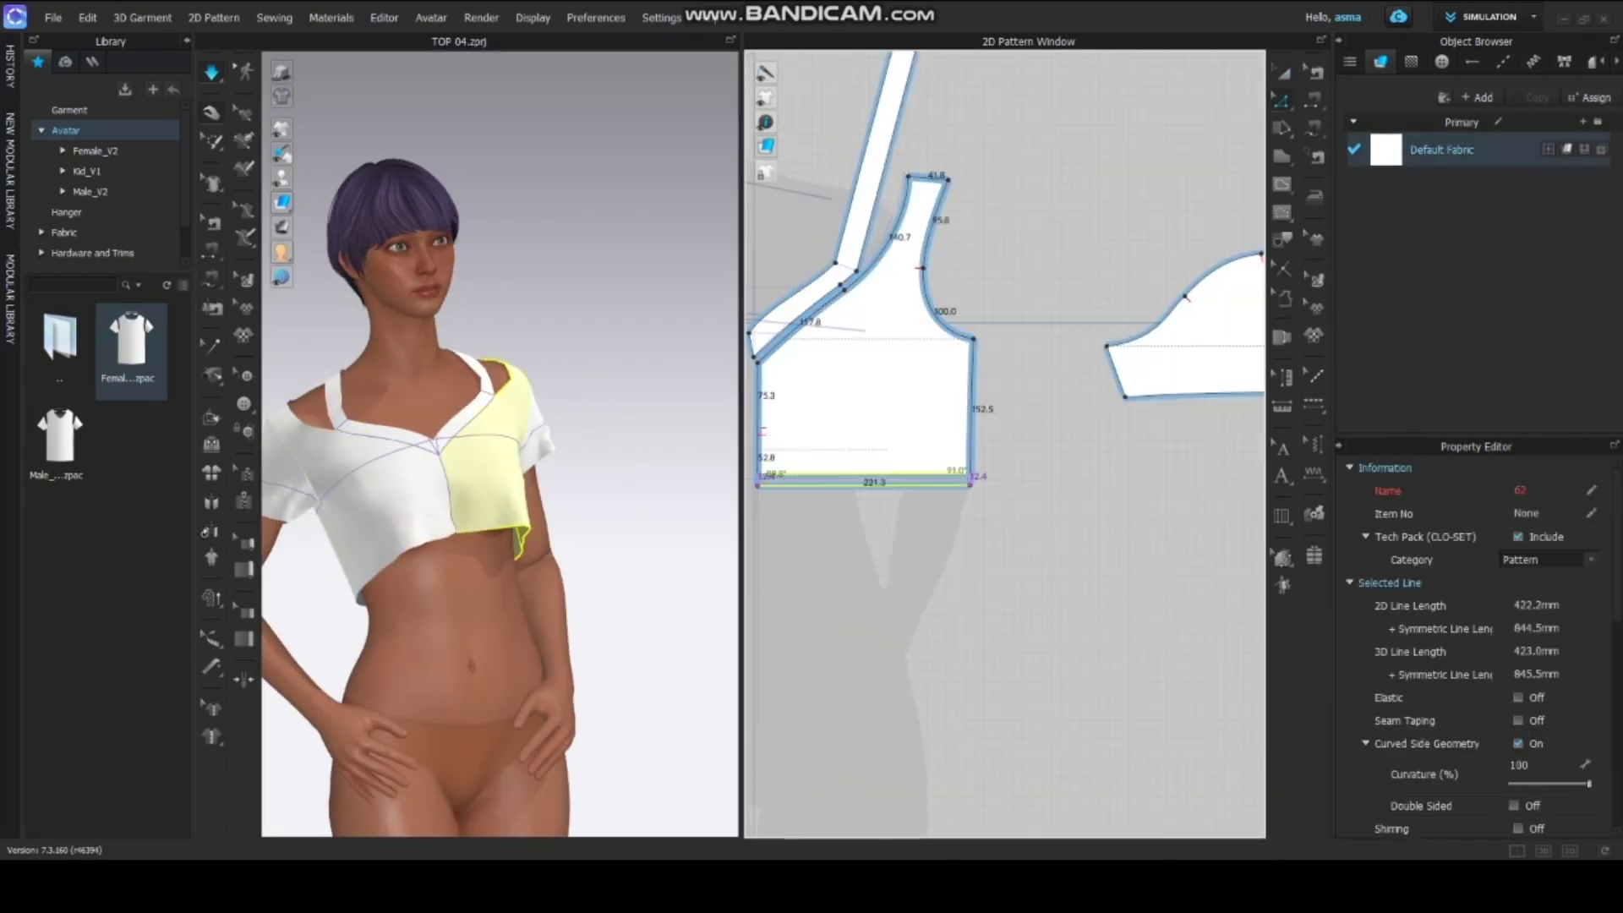
left_click_drag(887, 478, 887, 490)
left_click(471, 469)
right_click_drag(507, 494, 448, 494)
Offset the front panels' hem line as an internal line, and cut and sew along it to make hem bands.
left_click(1040, 575)
right_click(841, 492)
left_click(921, 642)
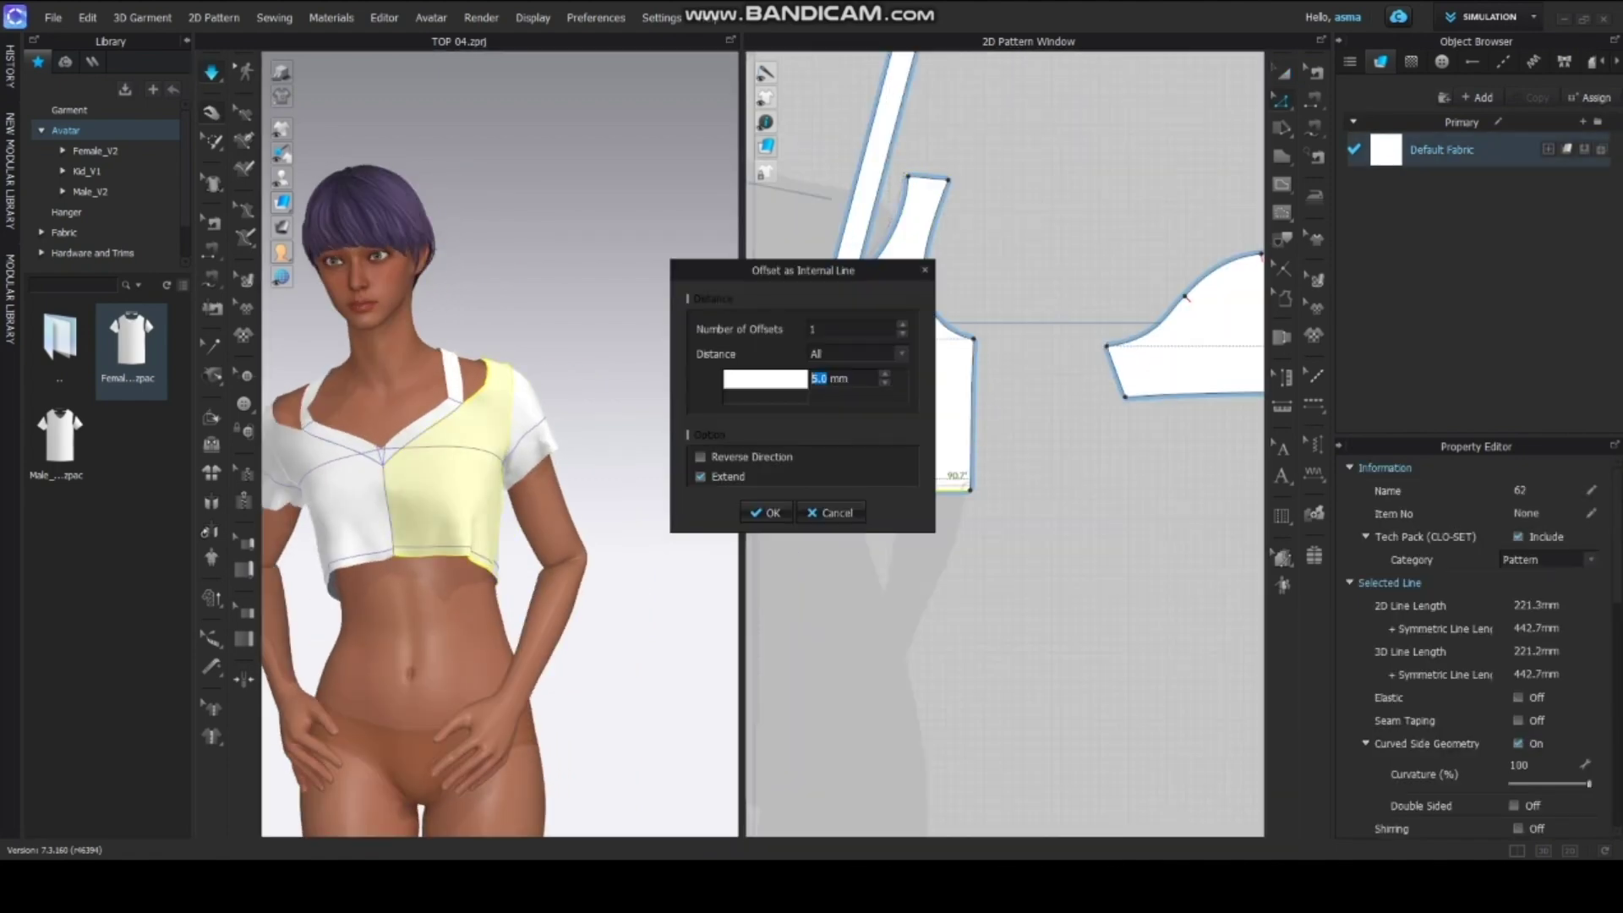
left_click_drag(805, 274, 1100, 400)
key("Return")
right_click(841, 481)
left_click(883, 240)
Delete all overlapping points from the patterns.
scroll(397, 583, "up", 6)
scroll(837, 473, "up", 8)
right_click(888, 372)
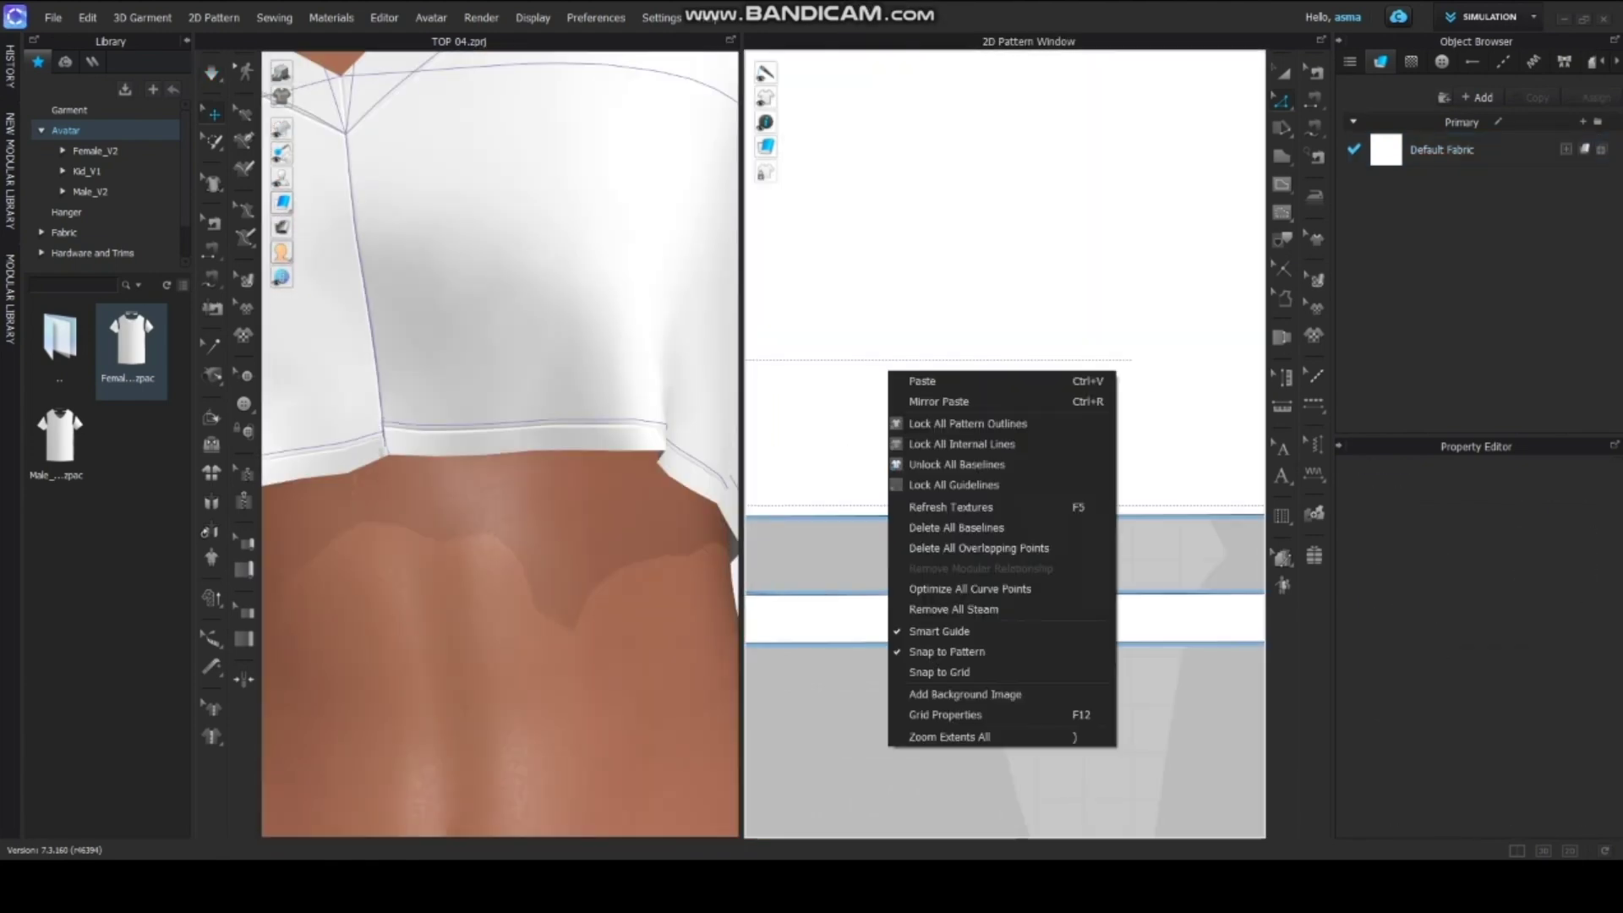
left_click(978, 548)
scroll(895, 562, "down", 10)
key("a")
left_click_drag(1087, 464, 819, 620)
right_click(910, 554)
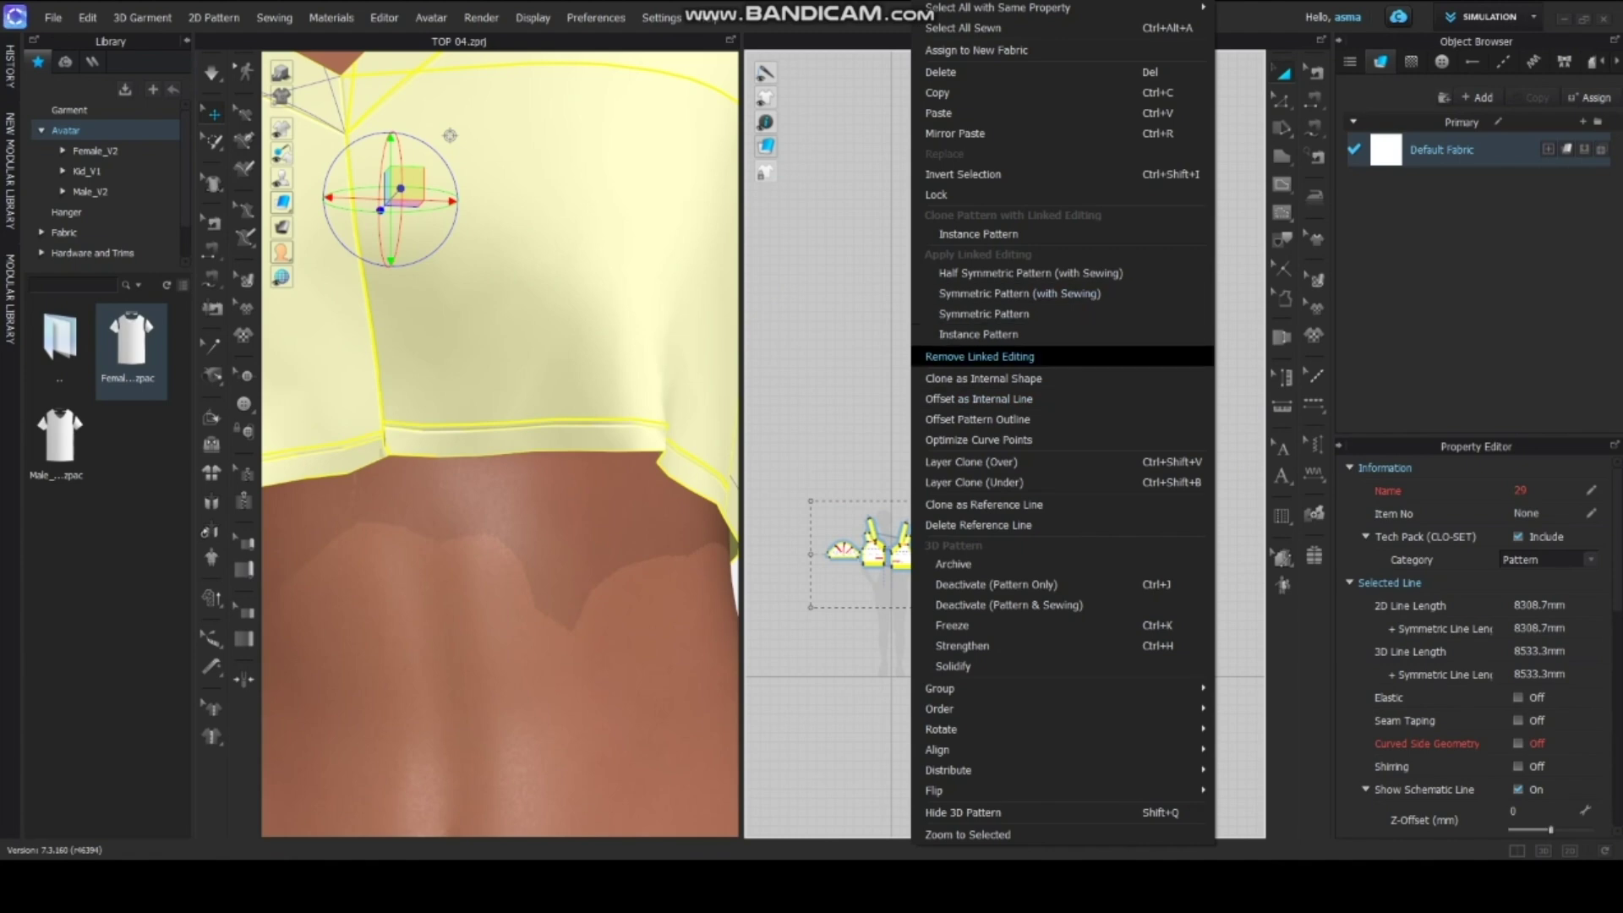
left_click(555, 595)
Set the neckline bands' particle distance to 10 mm and their additional rendering thickness to 1 mm.
left_click(500, 445)
scroll(868, 591, "up", 10)
scroll(1475, 634, "down", 3)
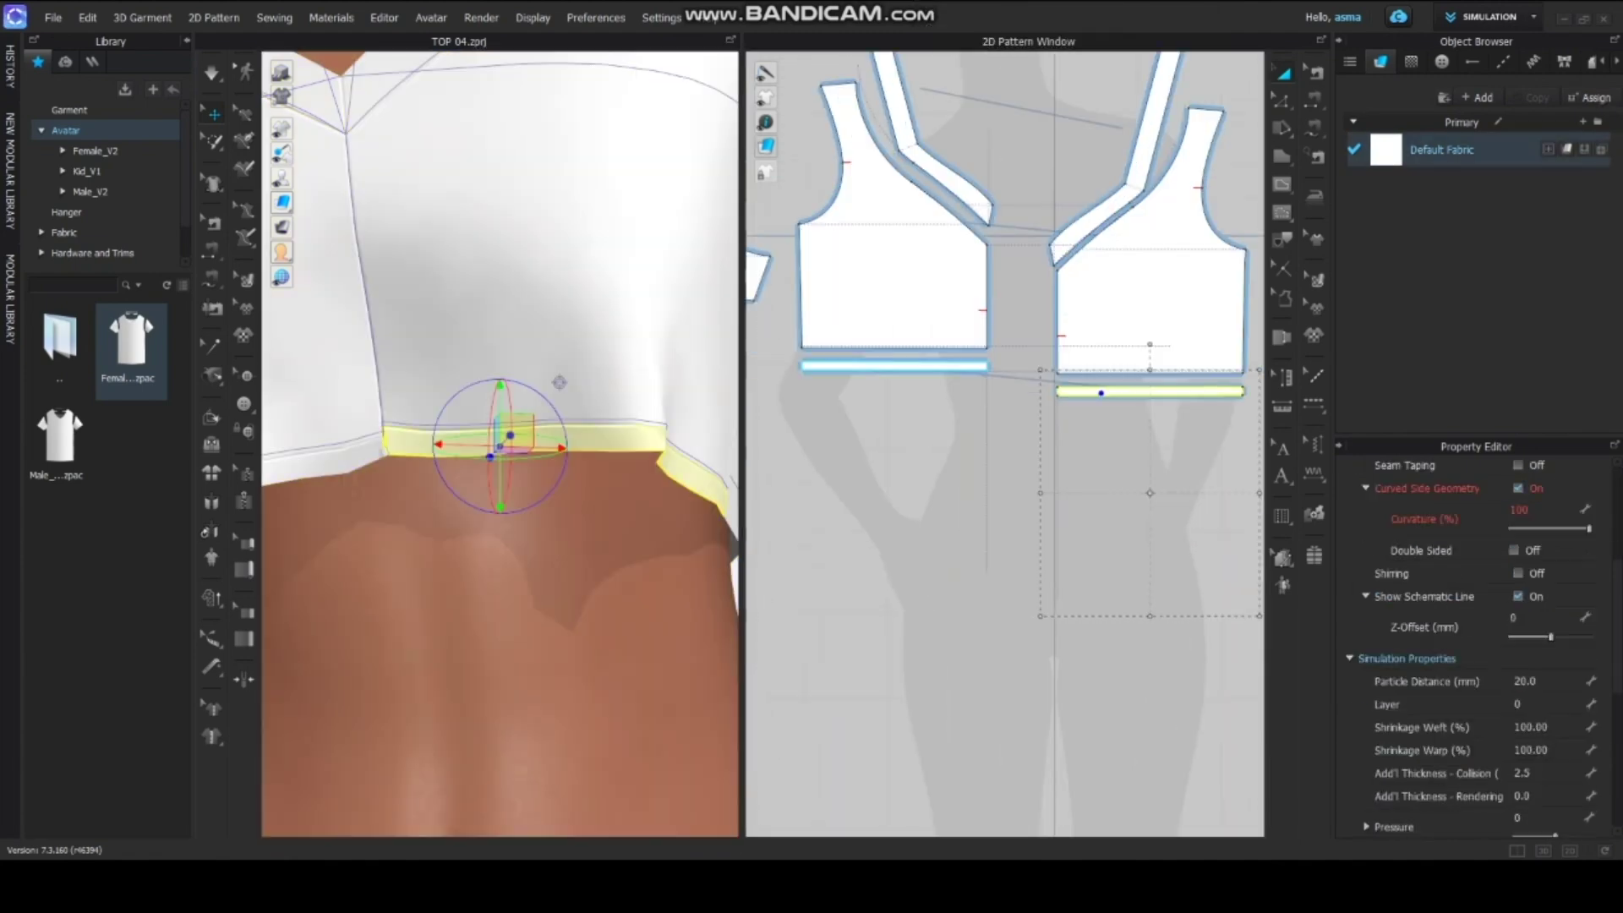
scroll(541, 439, "down", 6)
middle_click_drag(528, 296, 544, 545)
left_click(545, 473)
scroll(1475, 642, "down", 3)
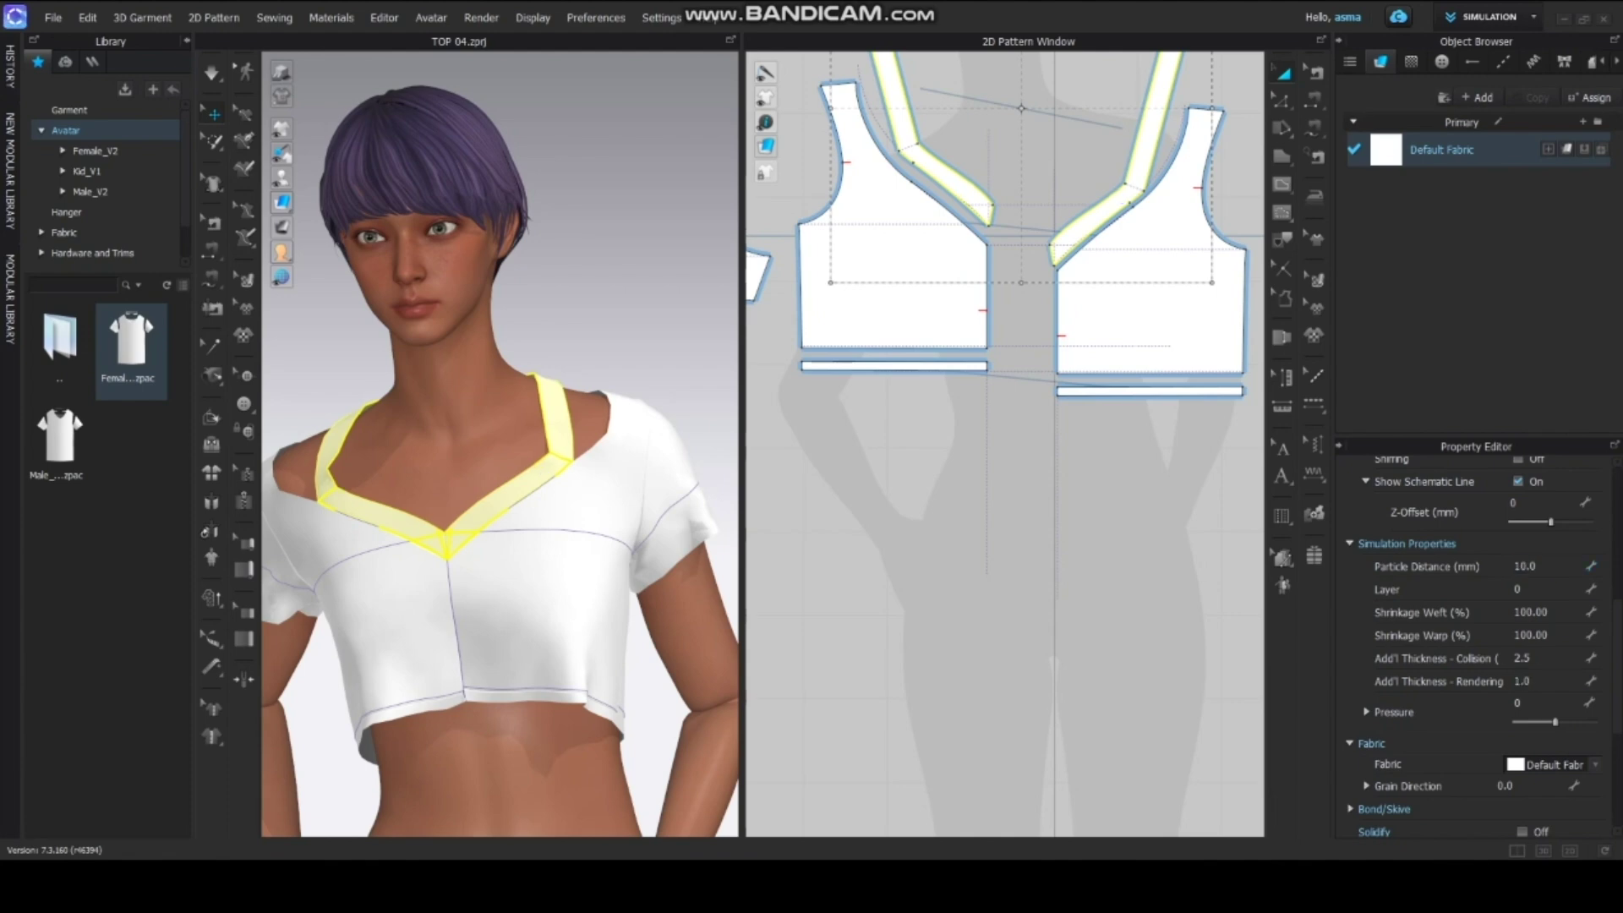
Rework the neckline band seams on the back neckline so the straps cross at the centre back, and simulate.
key("8")
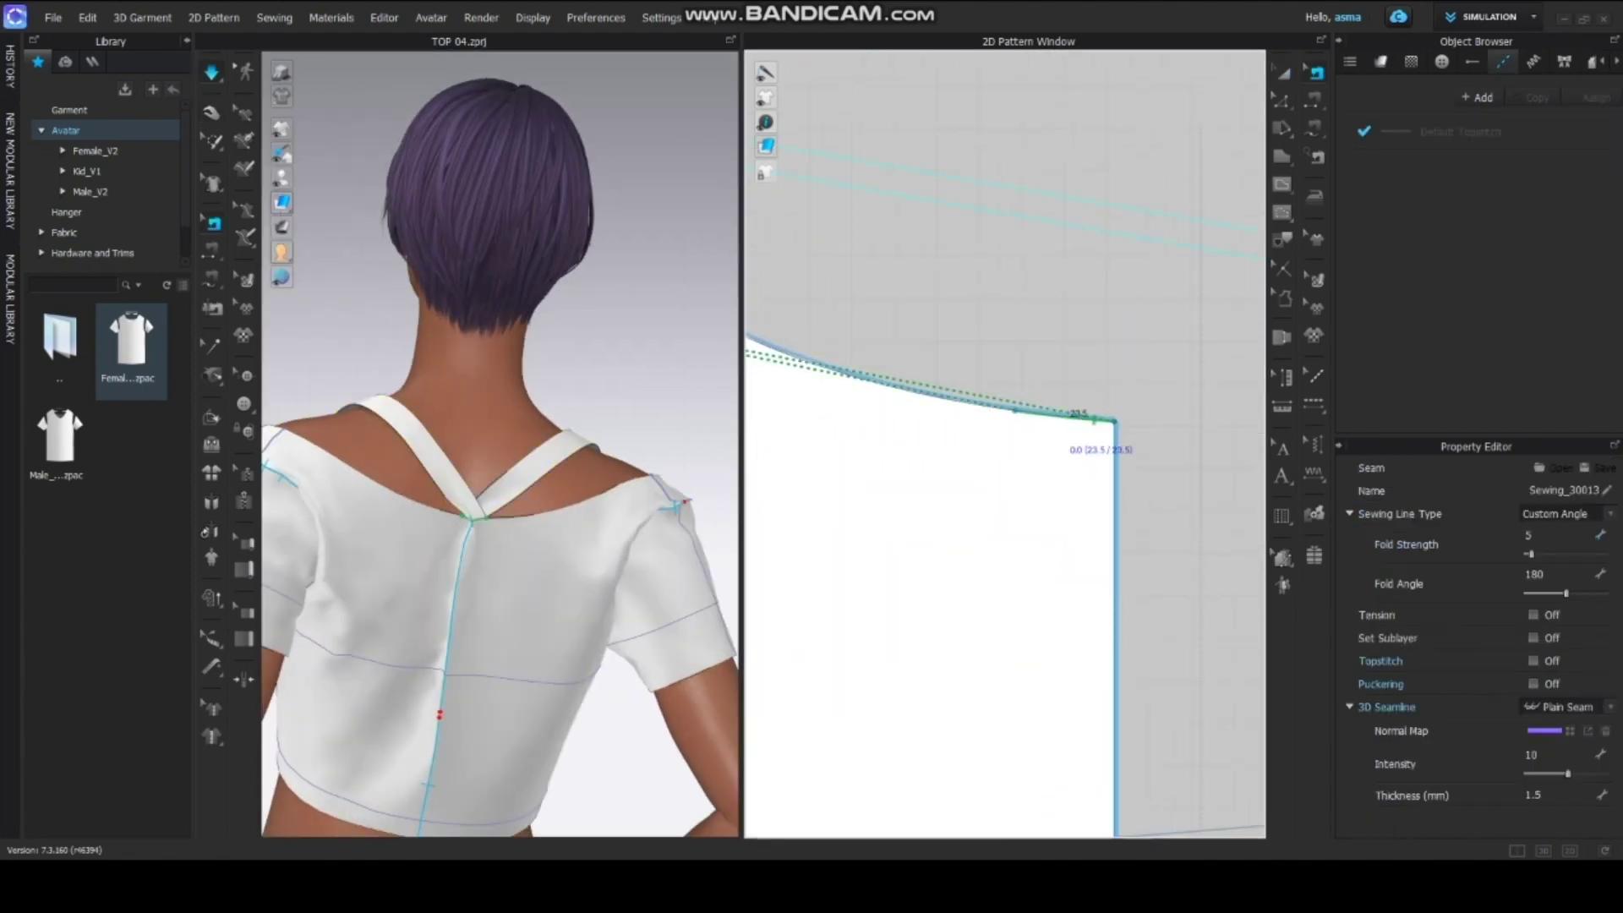
key("a")
left_click(526, 543)
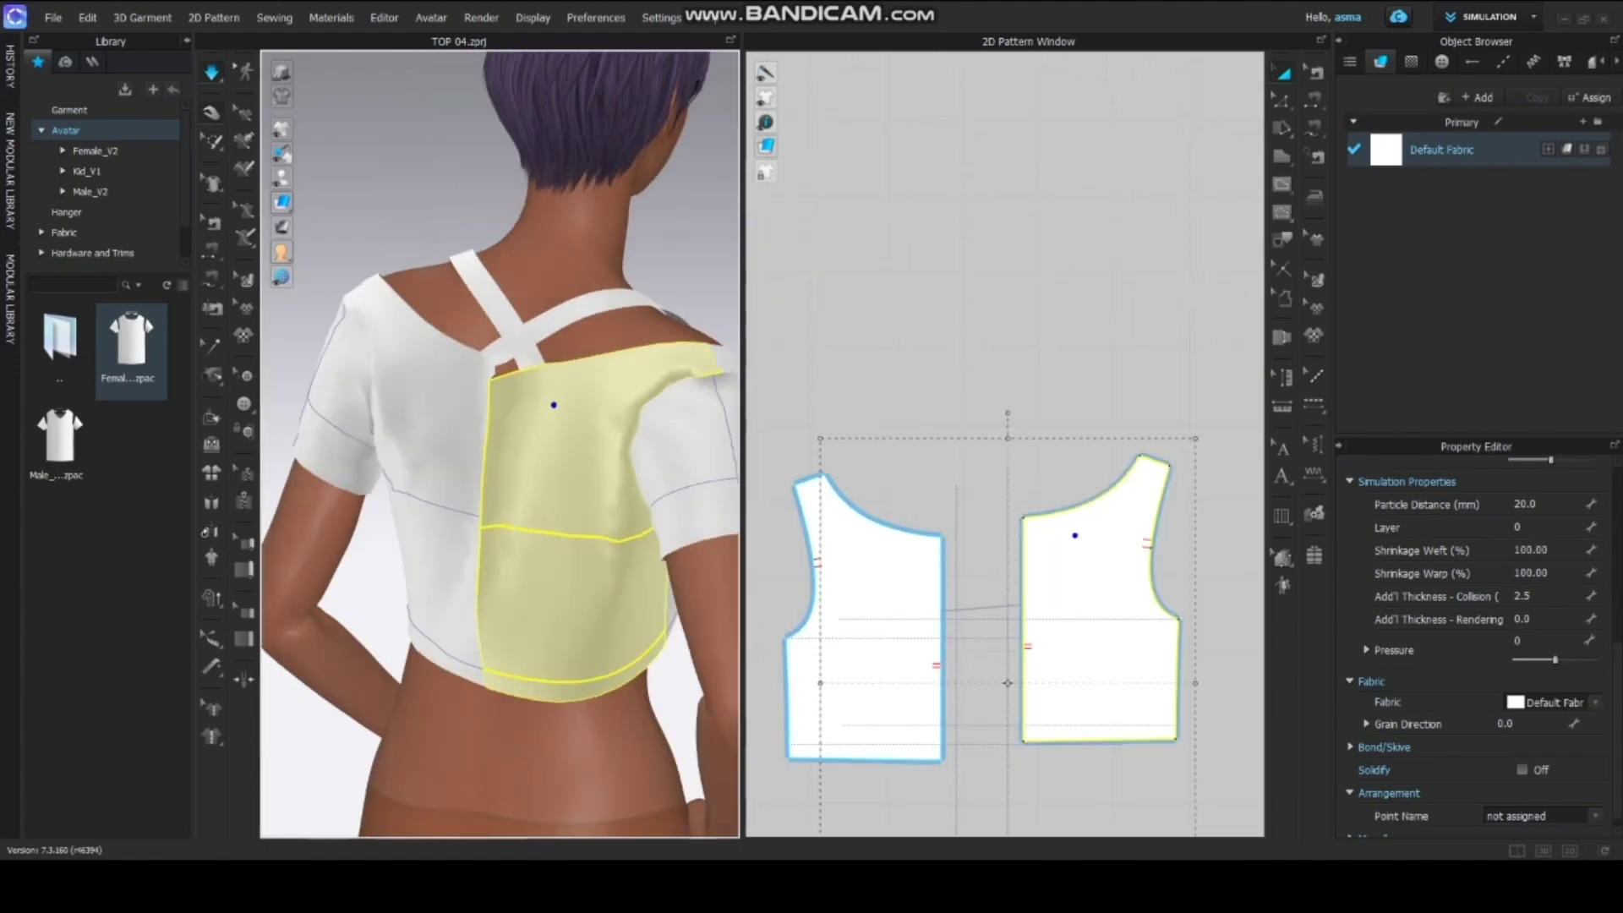
left_click(389, 398)
mouse_move(541, 473)
right_mouse_down()
mouse_move(397, 474)
mouse_move(558, 473)
right_mouse_up()
scroll(985, 504, "down", 8)
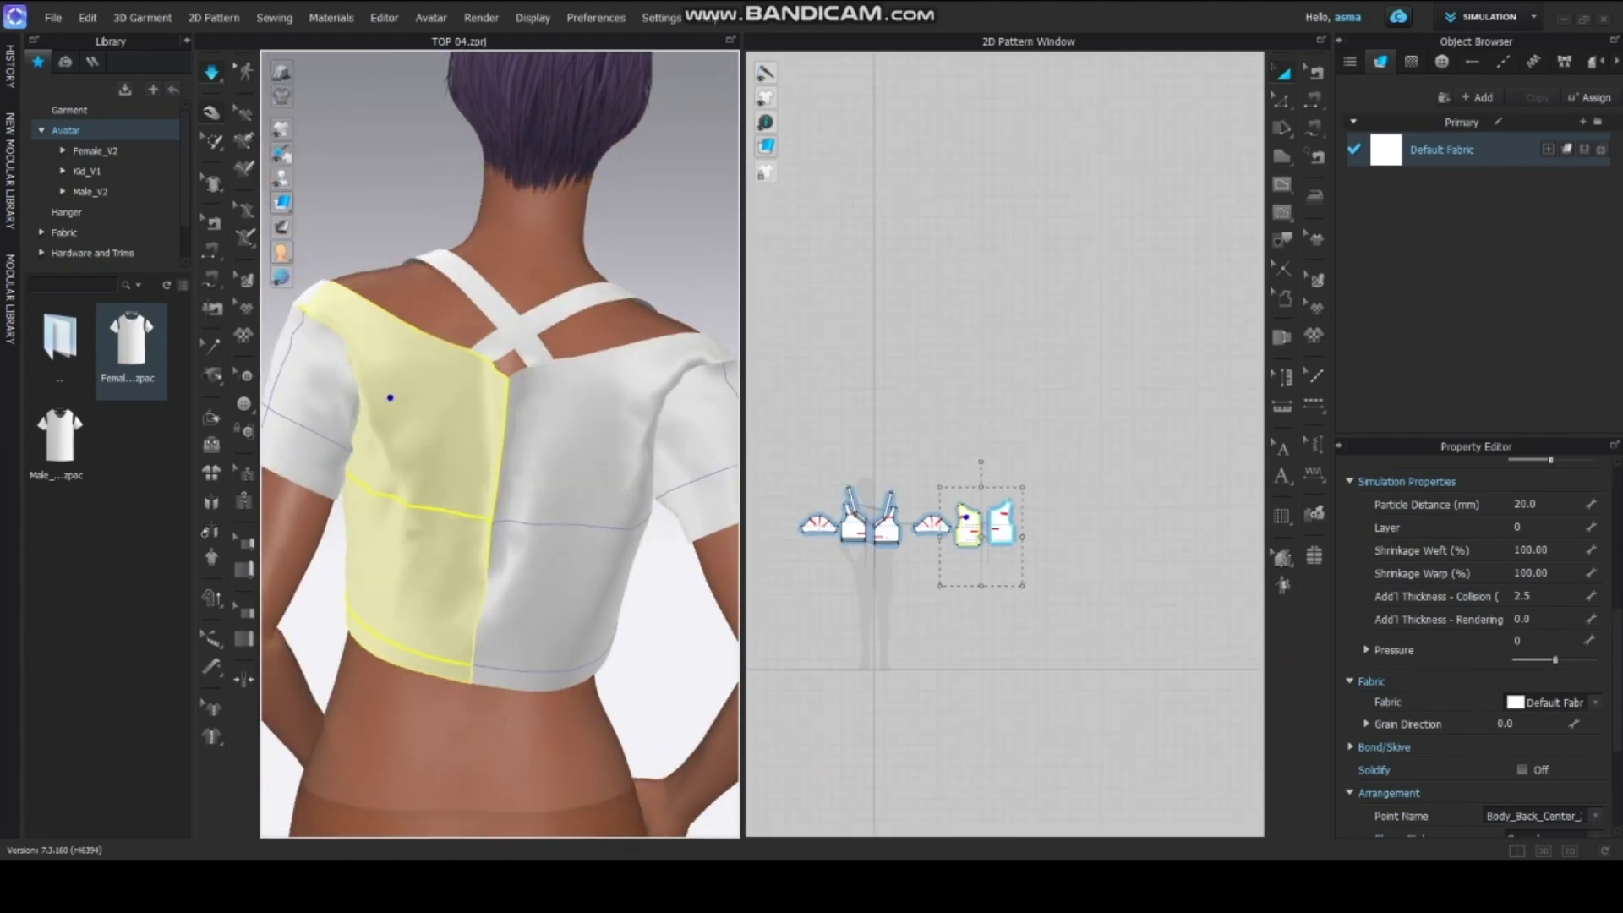
Move a corner point of the neckline band's upper end to give the strap a slanted end.
scroll(852, 488, "up", 12)
key("z")
left_click_drag(929, 617, 931, 491)
left_click(545, 349)
left_click(519, 337)
left_click(921, 456)
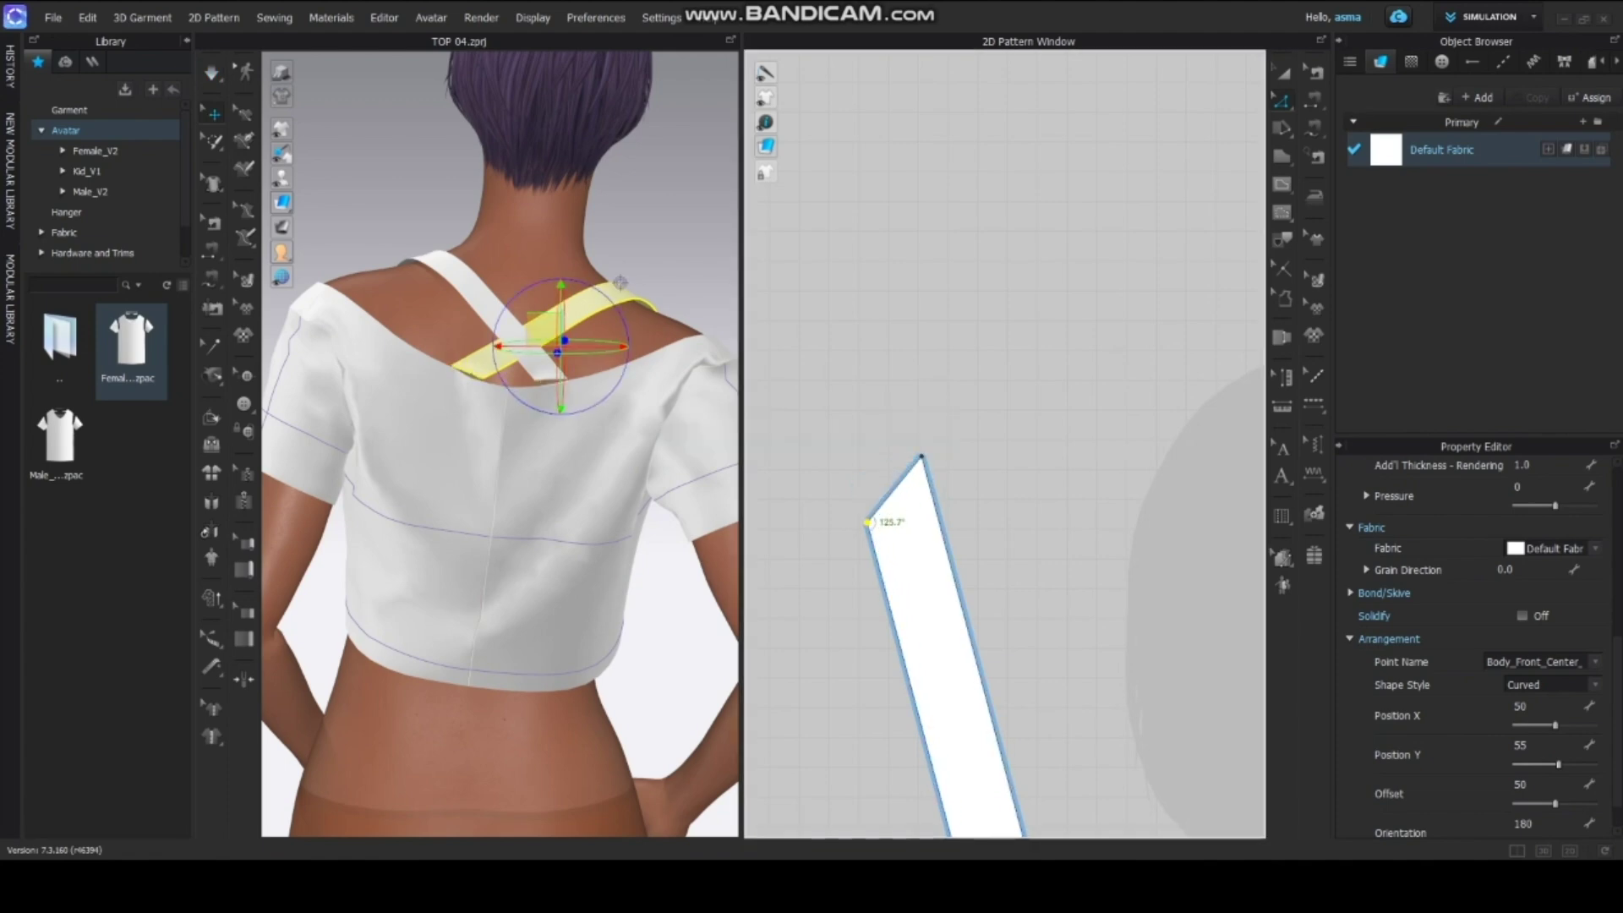
Adjust the seam on the back neckline to fit the strap's slanted end and simulate.
key("b")
left_click(883, 502)
scroll(862, 487, "down", 8)
middle_click_drag(1167, 524, 812, 440)
scroll(913, 478, "up", 8)
middle_click_drag(913, 478, 1099, 568)
scroll(824, 532, "up", 5)
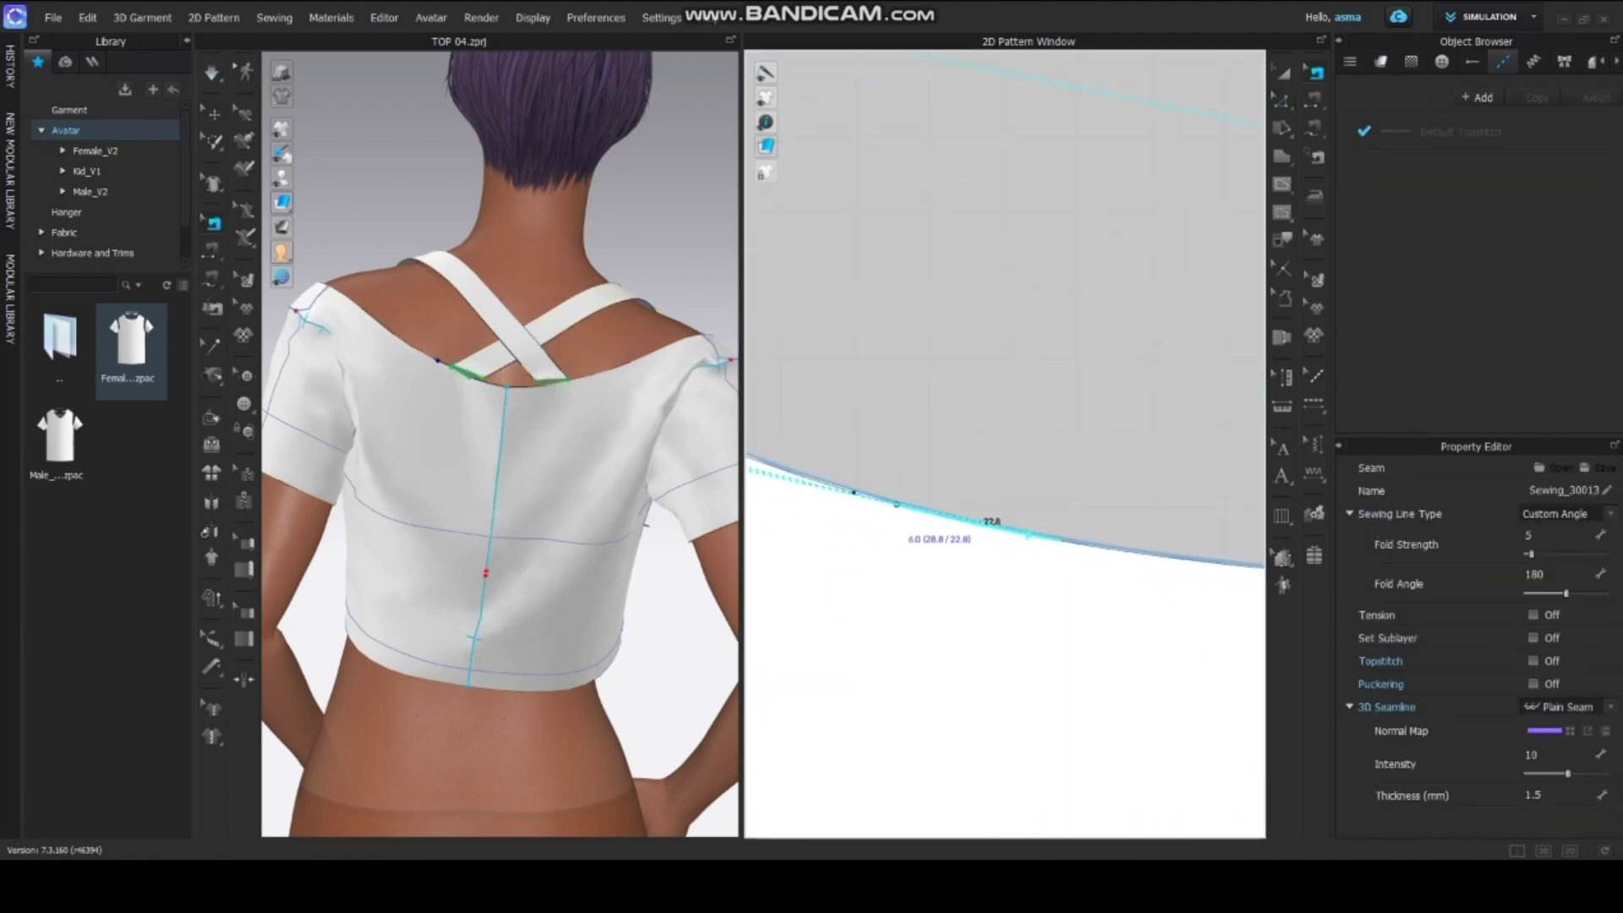
left_click_drag(896, 505, 854, 492)
key("space")
Examine the simulated top and its crossed straps from the side, back and front.
right_click_drag(668, 507, 423, 499)
left_click(599, 442)
right_click_drag(659, 473, 499, 499)
left_click(399, 538)
key("8")
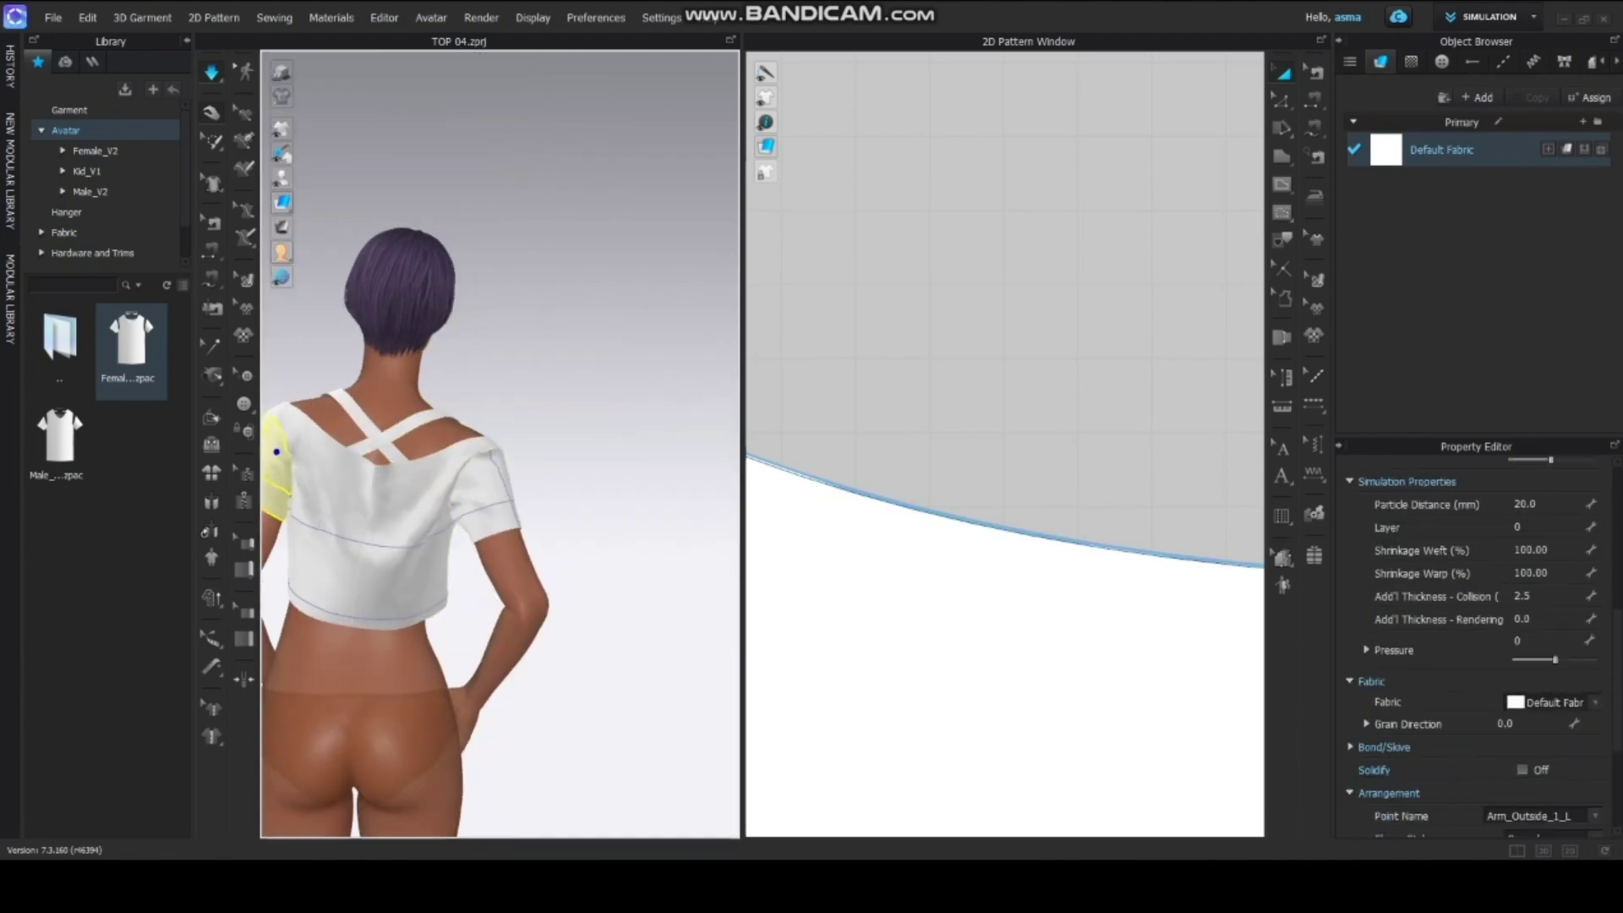
key("2")
left_click(507, 566)
Adjust the centre front seam to the front panels' lengthened edges and simulate.
scroll(972, 507, "down", 12)
scroll(965, 537, "up", 8)
key("b")
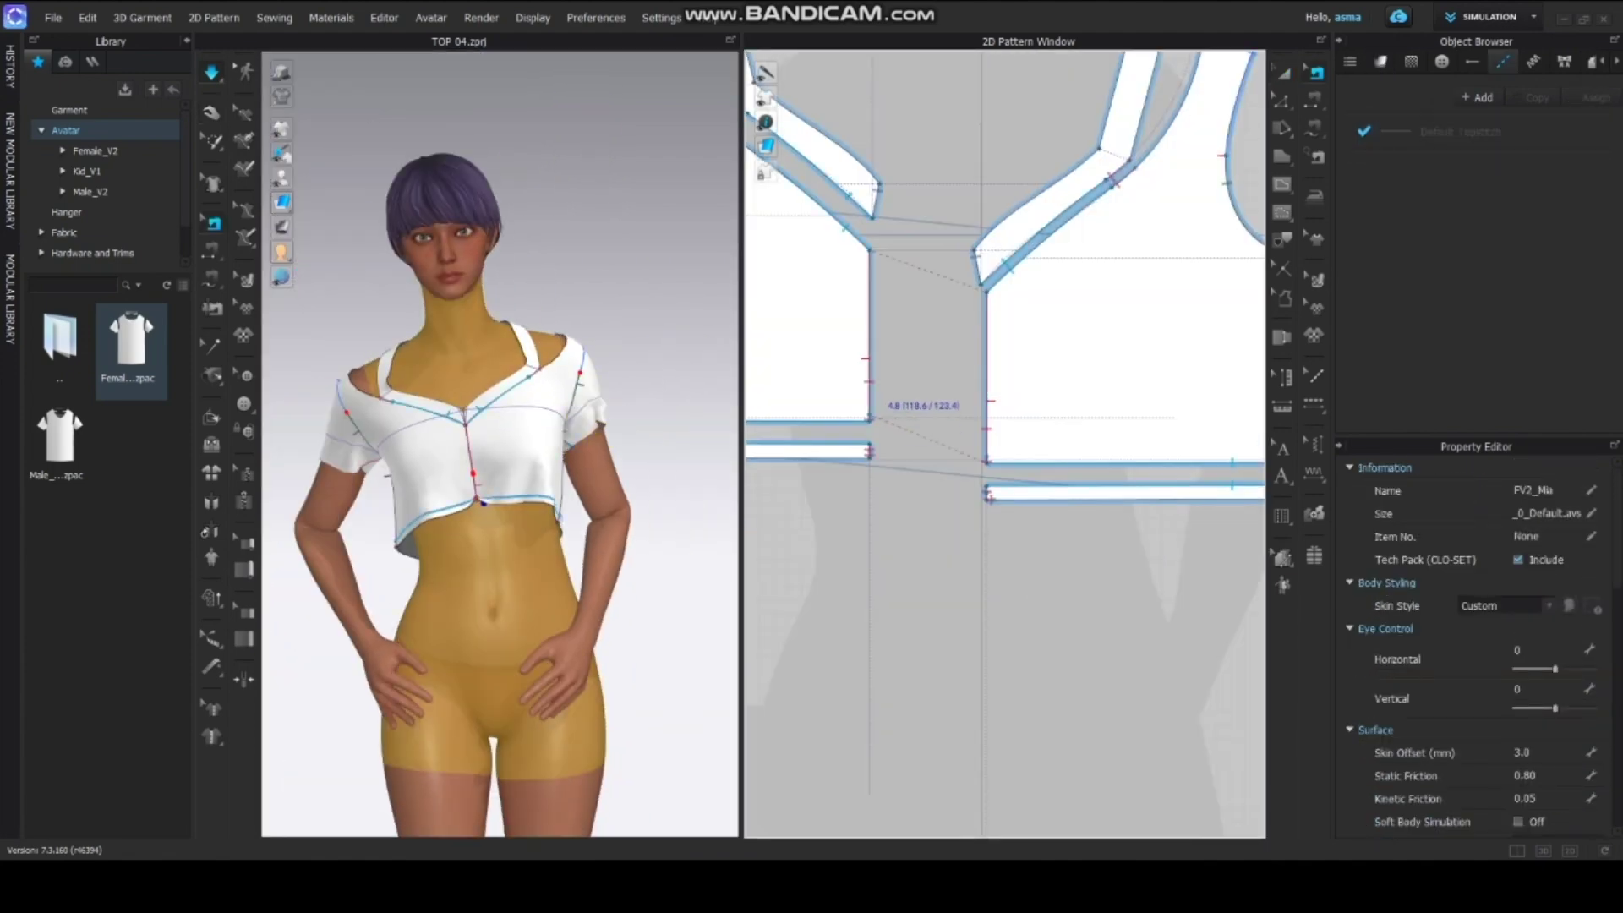
left_click(871, 412)
key("space")
Sew the centre front ends of the hem bands together and simulate.
right_click_drag(541, 541, 629, 528)
scroll(937, 527, "up", 4)
left_click(1314, 100)
left_click(821, 395)
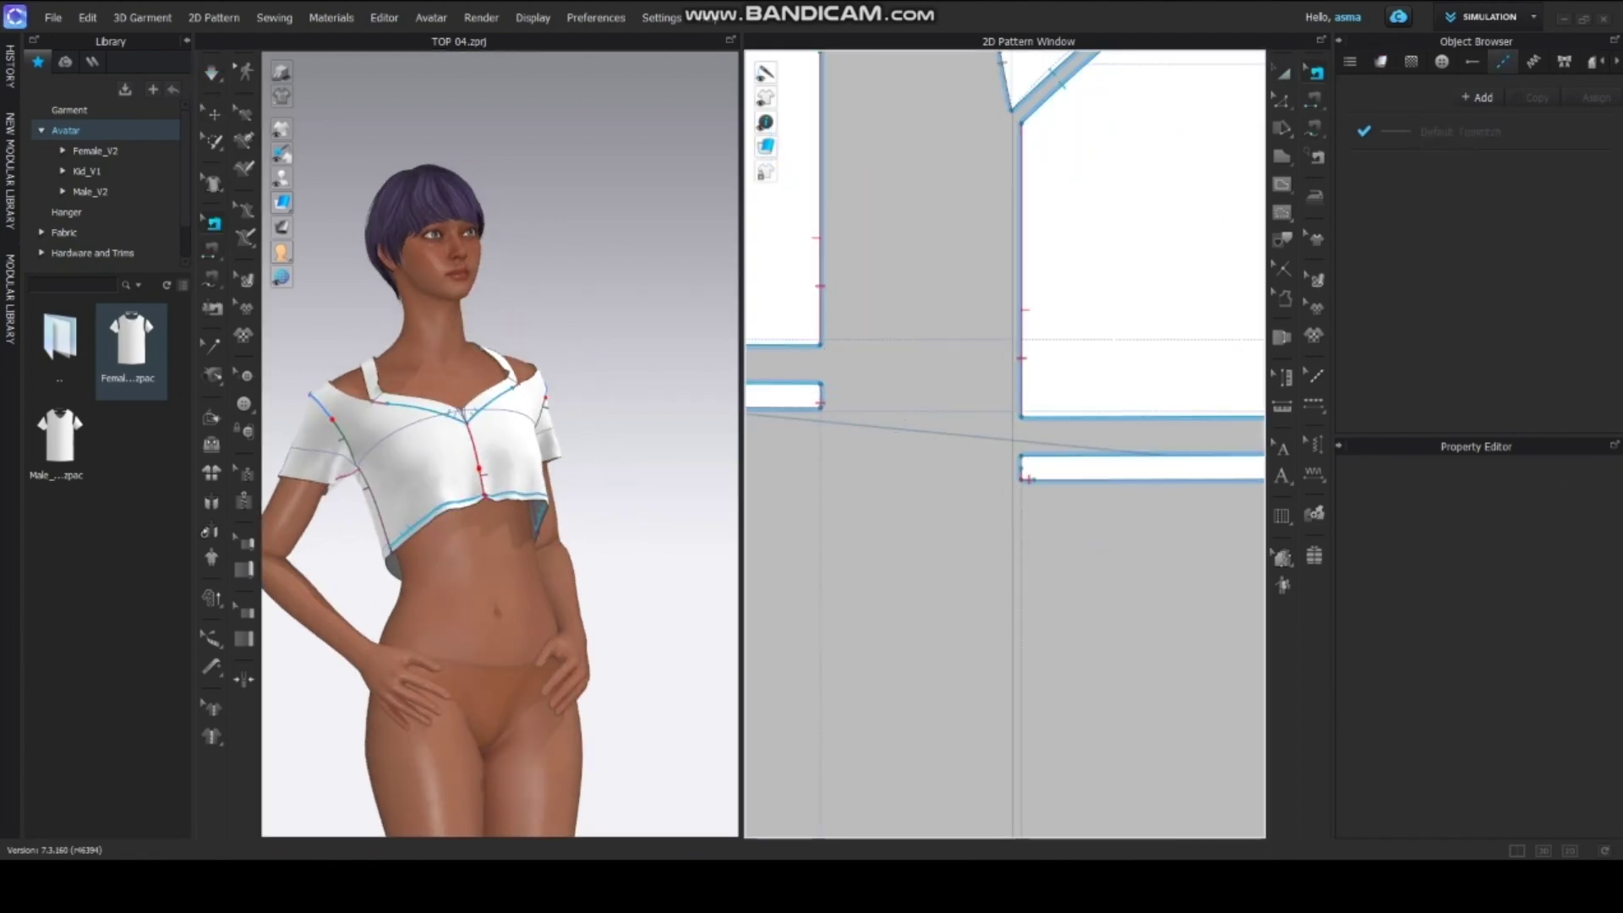
key("space")
Pull the neckline band near the front shoulder into place on the simulated top.
mouse_move(608, 541)
right_mouse_down()
mouse_move(549, 541)
mouse_move(617, 550)
right_mouse_up()
scroll(473, 423, "down", 3)
left_click(439, 388)
left_click_drag(367, 331, 360, 328)
scroll(498, 423, "up", 5)
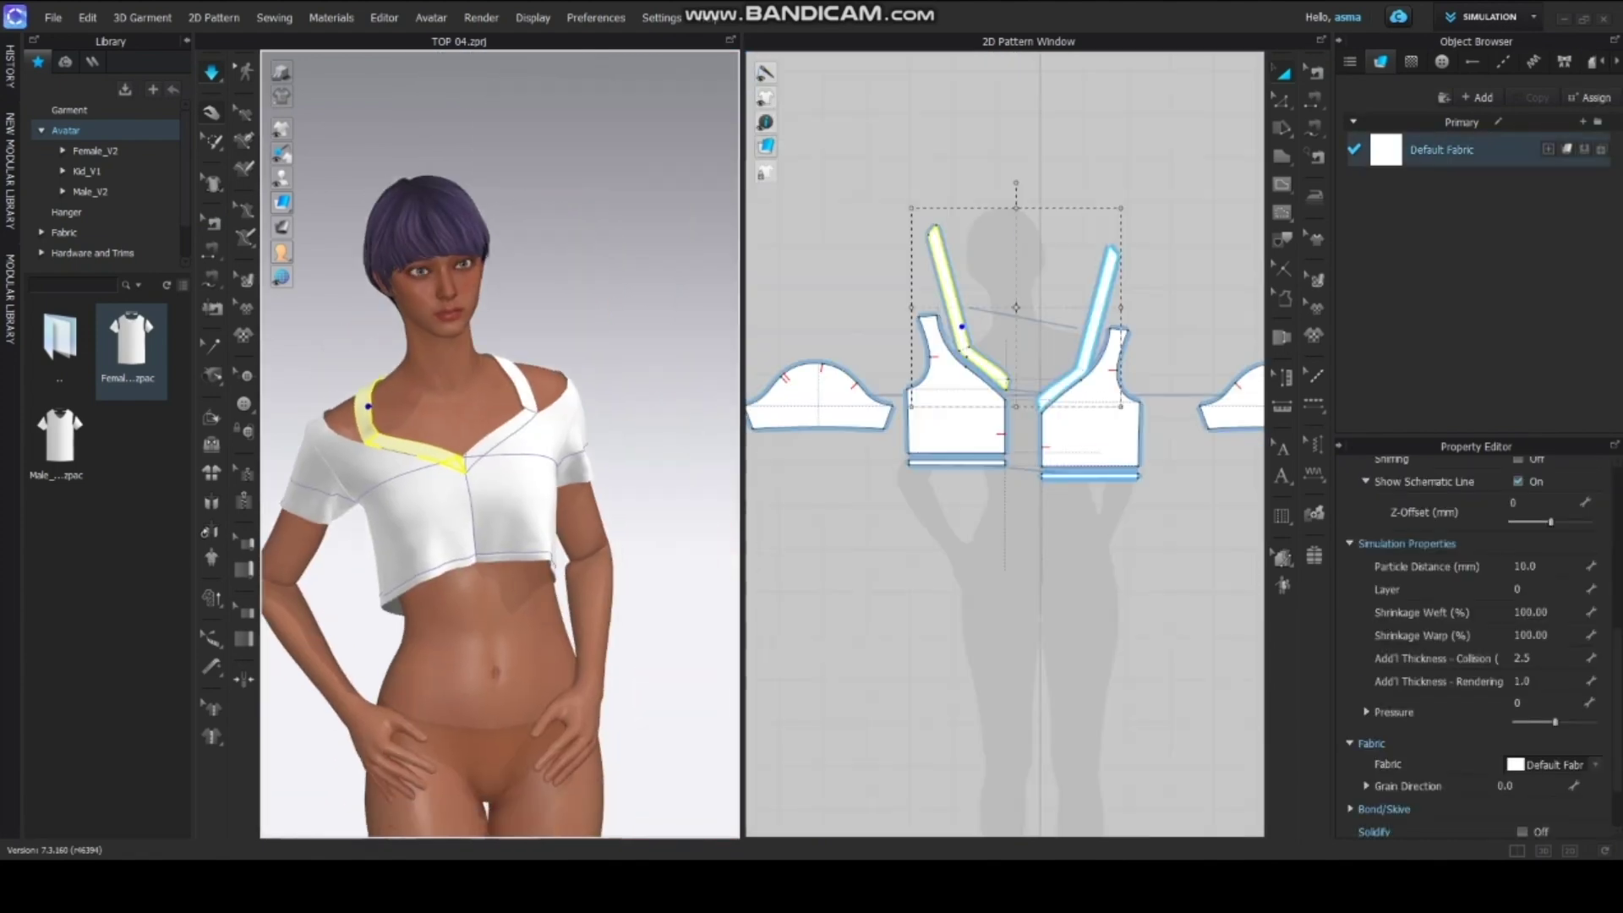
Offset the back panels' hem line as an internal line, and cut and sew along it to make back hem bands.
right_click(1121, 459)
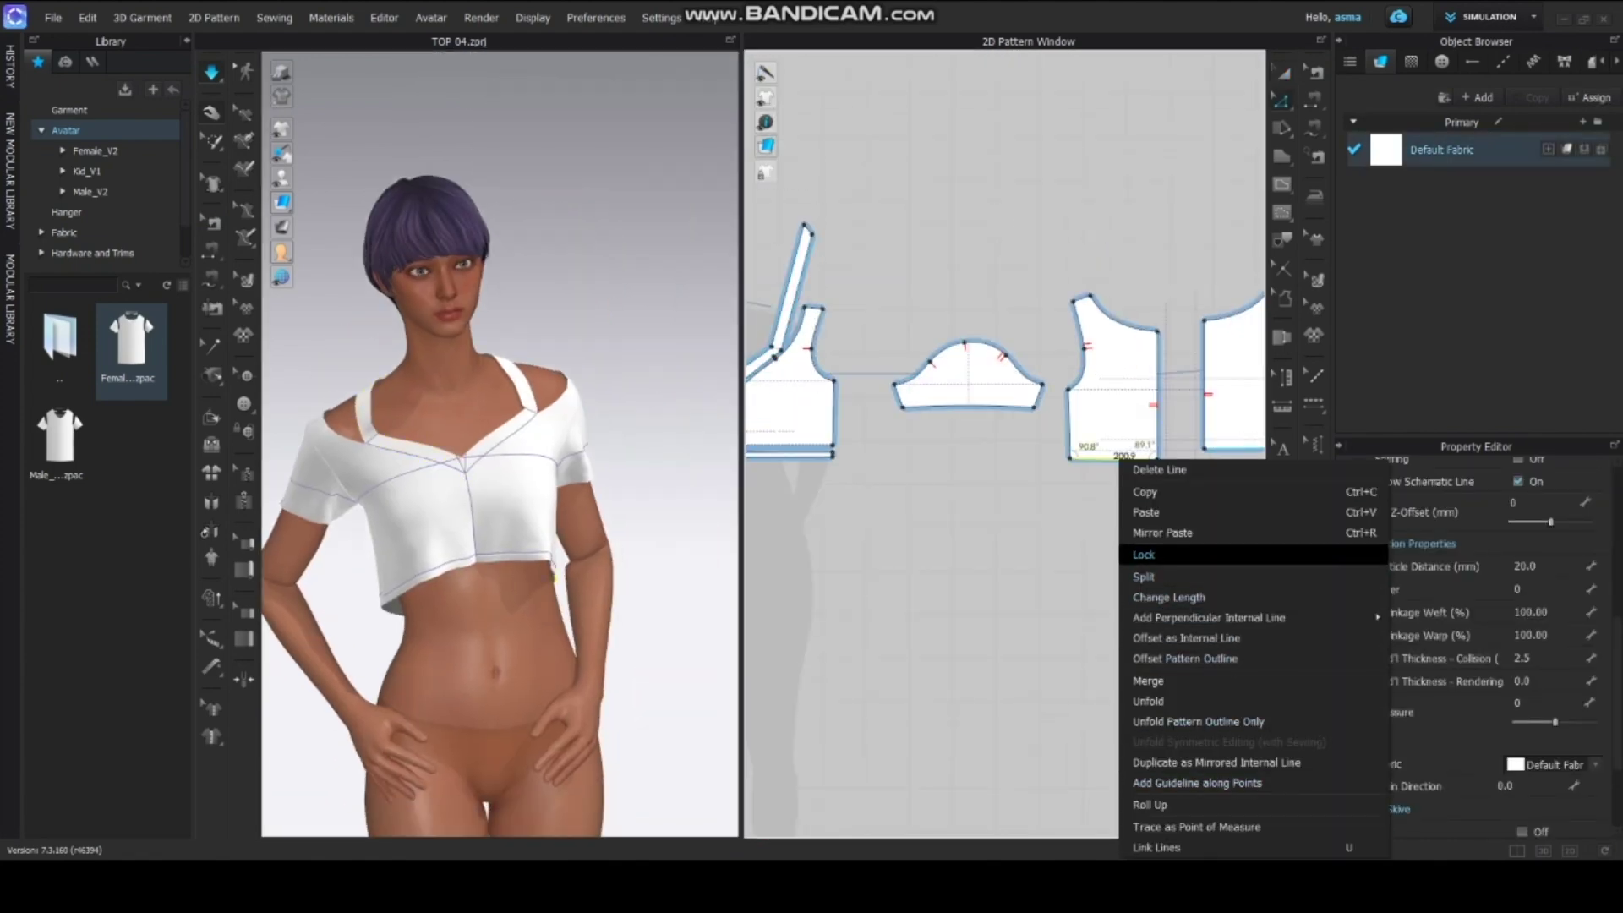
left_click(1171, 433)
scroll(1165, 432, "up", 6)
right_click(956, 534)
left_click(1014, 309)
key("Return")
right_click(1006, 517)
left_click(1046, 337)
scroll(911, 559, "down", 8)
Select both back hem bands and set their additional rendering thickness.
left_click(1282, 73)
left_click(921, 558)
left_click(1045, 547, "shift")
scroll(1471, 659, "down", 5)
double_click(1523, 674)
left_click(668, 422)
left_click(540, 558)
Offset the back panels' neckline curve as an internal line, and cut and sew along it to make back neckline bands.
scroll(627, 569, "up", 4)
middle_click_drag(482, 583, 648, 583)
left_click(435, 460)
middle_click_drag(961, 453, 961, 496)
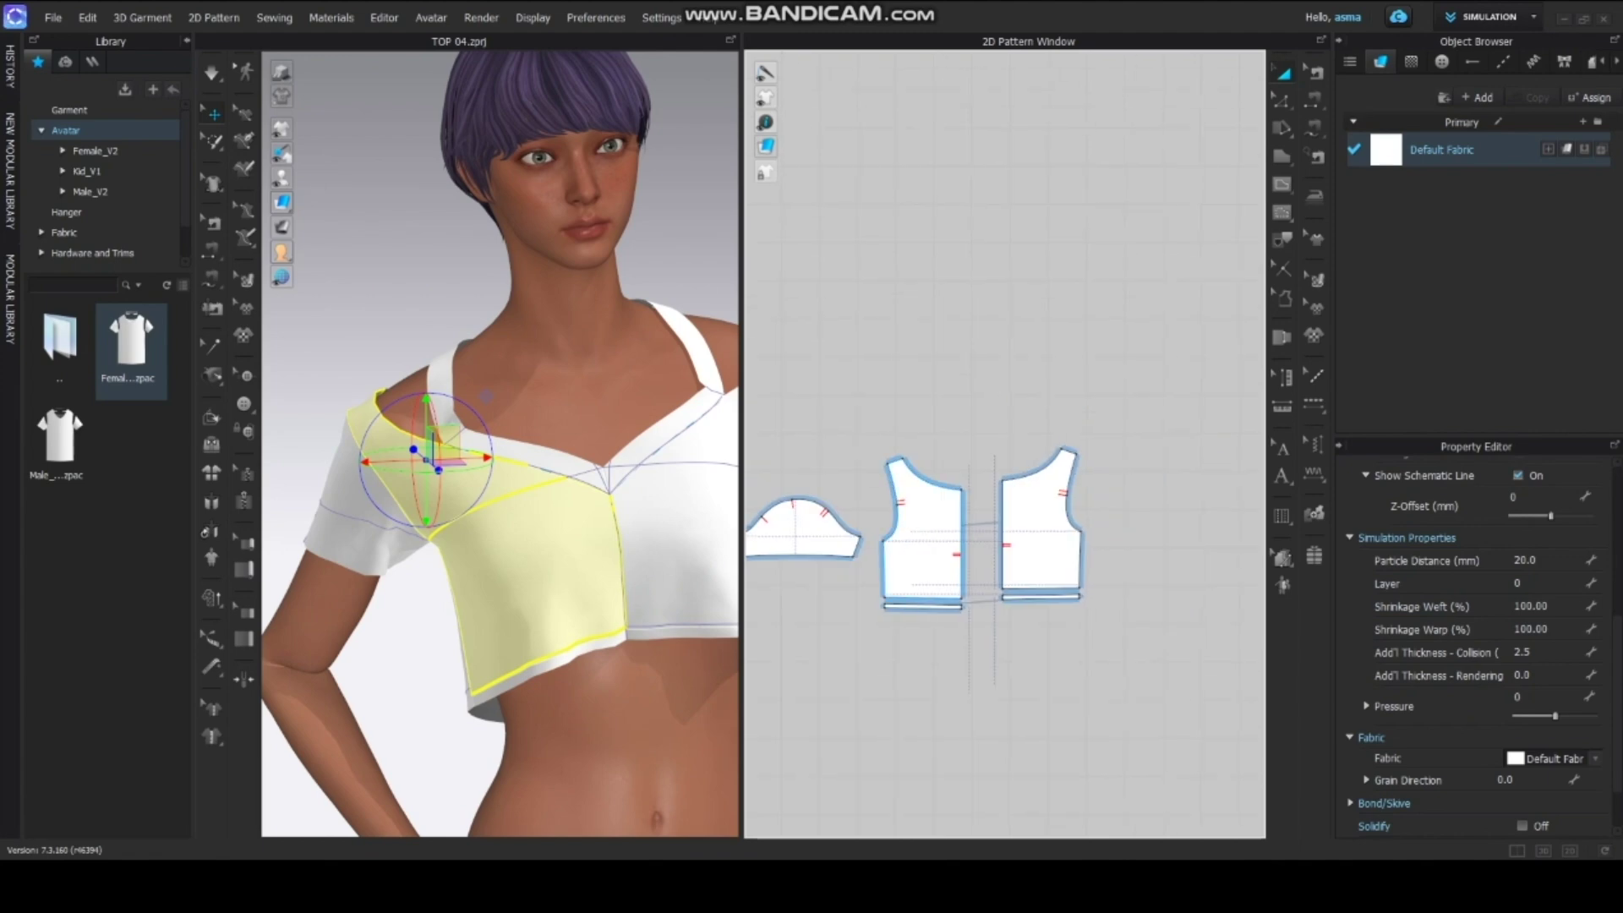
scroll(961, 496, "up", 6)
left_click(1282, 100)
right_click(895, 442)
left_click(963, 660)
left_click(766, 512)
right_click(909, 450)
left_click(949, 732)
Set the additional rendering thickness of both back neckline bands to 1 mm.
left_click(706, 309, "shift")
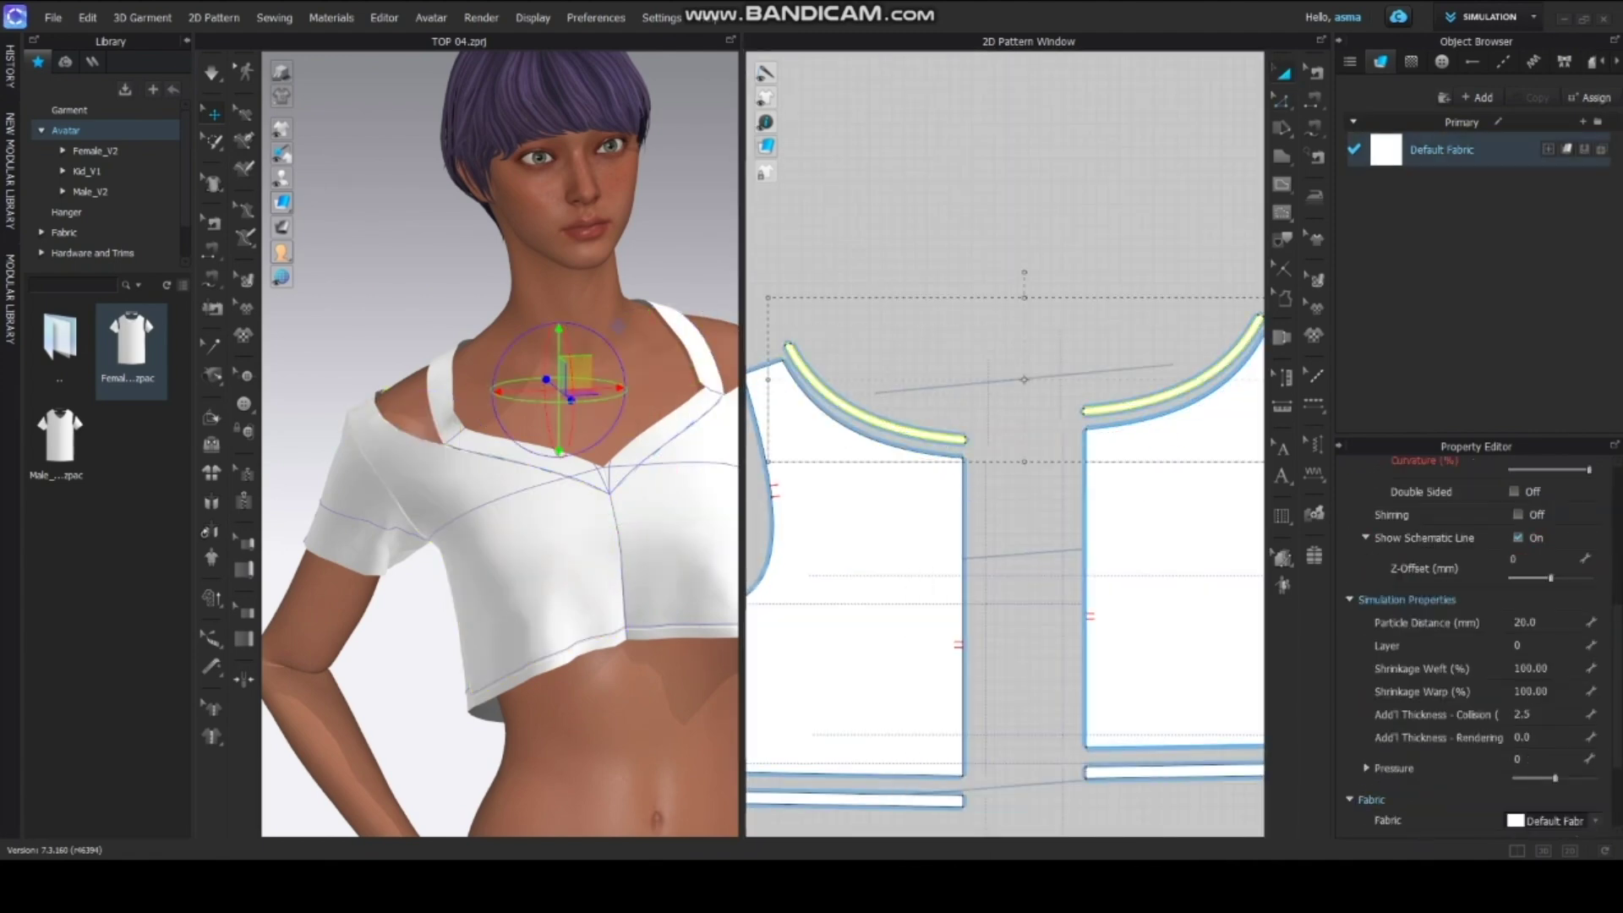
scroll(974, 487, "down", 7)
scroll(821, 532, "up", 5)
middle_click_drag(795, 481, 1015, 569)
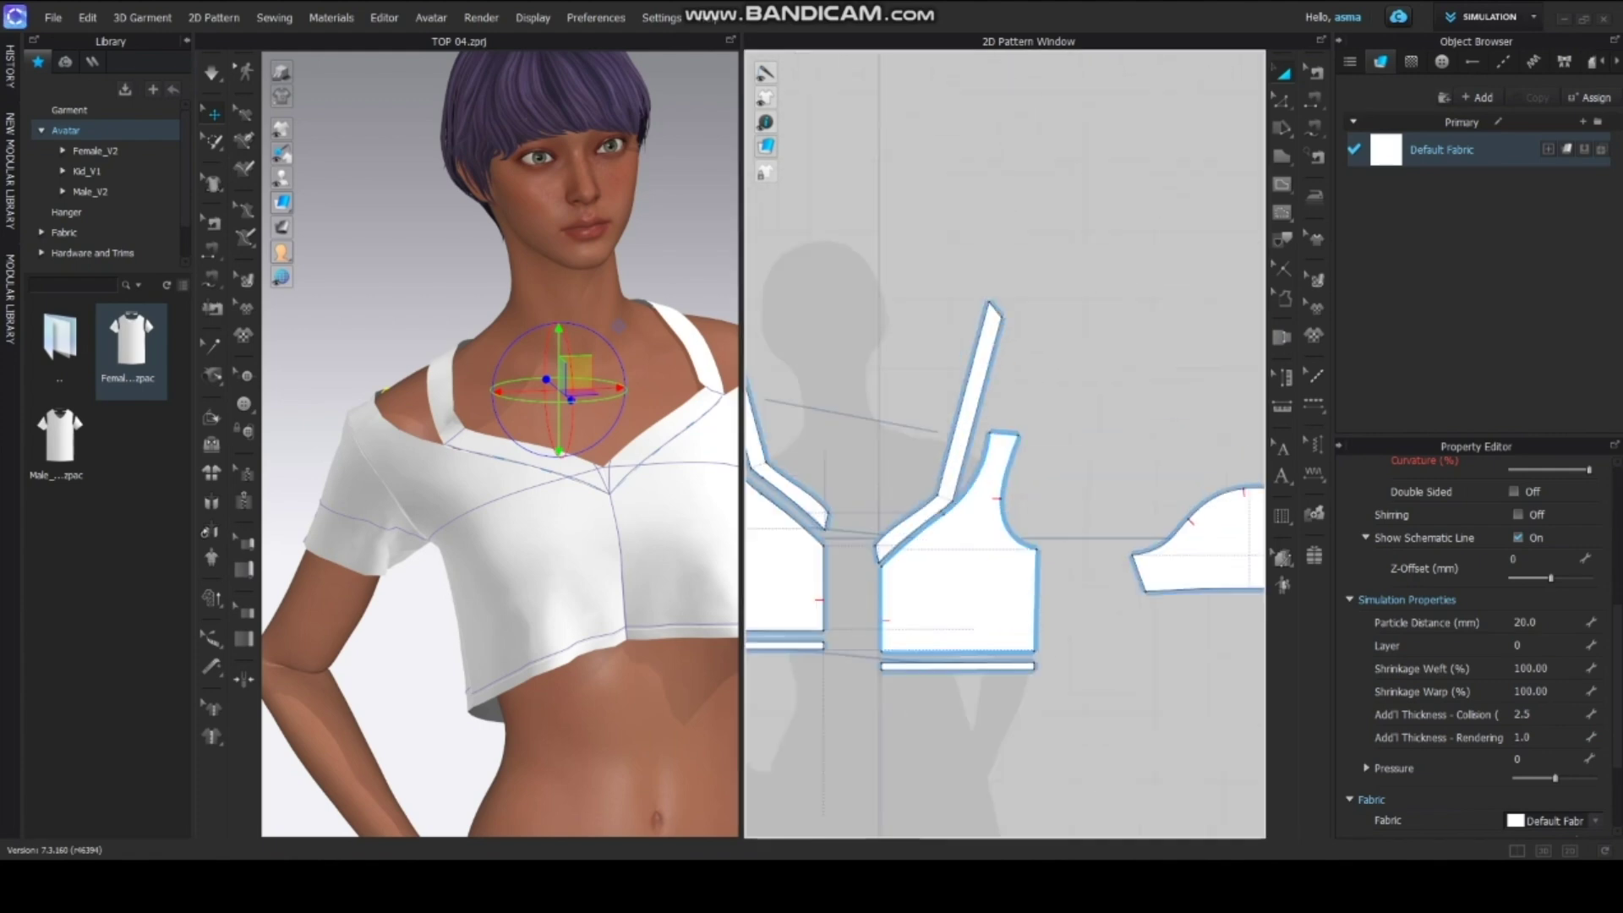
Offset the front panels' neckline and upper front edge as an internal line, and cut and sew along it.
scroll(916, 529, "up", 4)
left_click(916, 456)
key("z")
left_click(906, 534)
left_click(1019, 436, "shift")
right_click(1019, 435)
left_click(1085, 675)
left_click(768, 511)
right_click(937, 539)
left_click(977, 362)
Set the additional rendering thickness of the strips cut from the front panels' neckline to 1 mm.
scroll(930, 507, "down", 3)
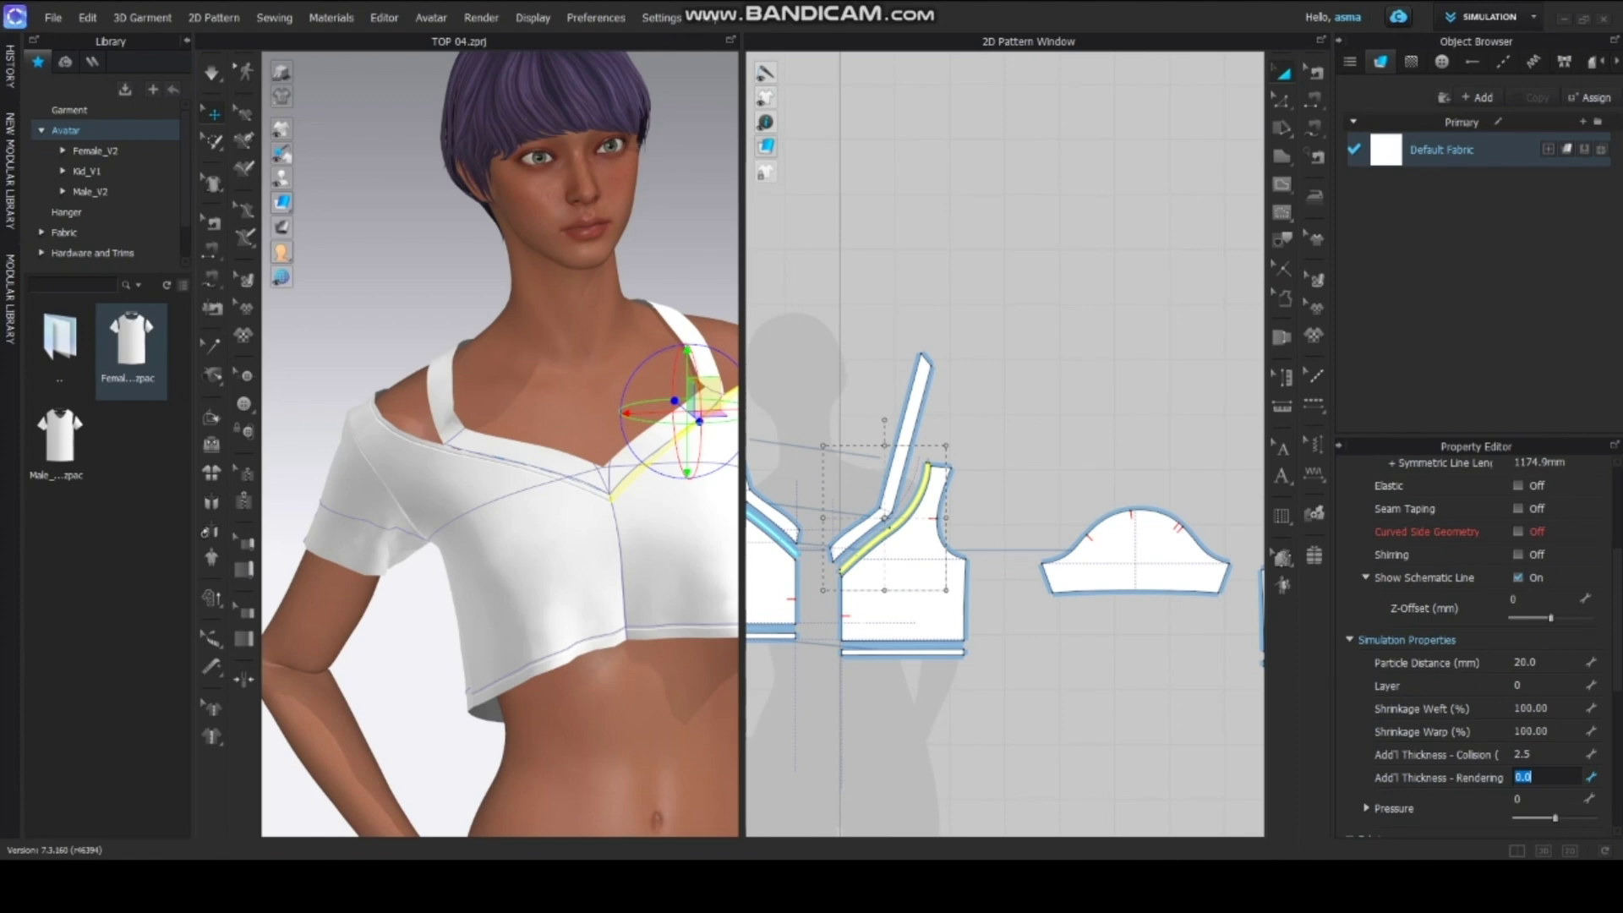
type("1")
left_click(1033, 355)
left_click(773, 533)
left_click(1033, 355)
right_click_drag(583, 558, 642, 549)
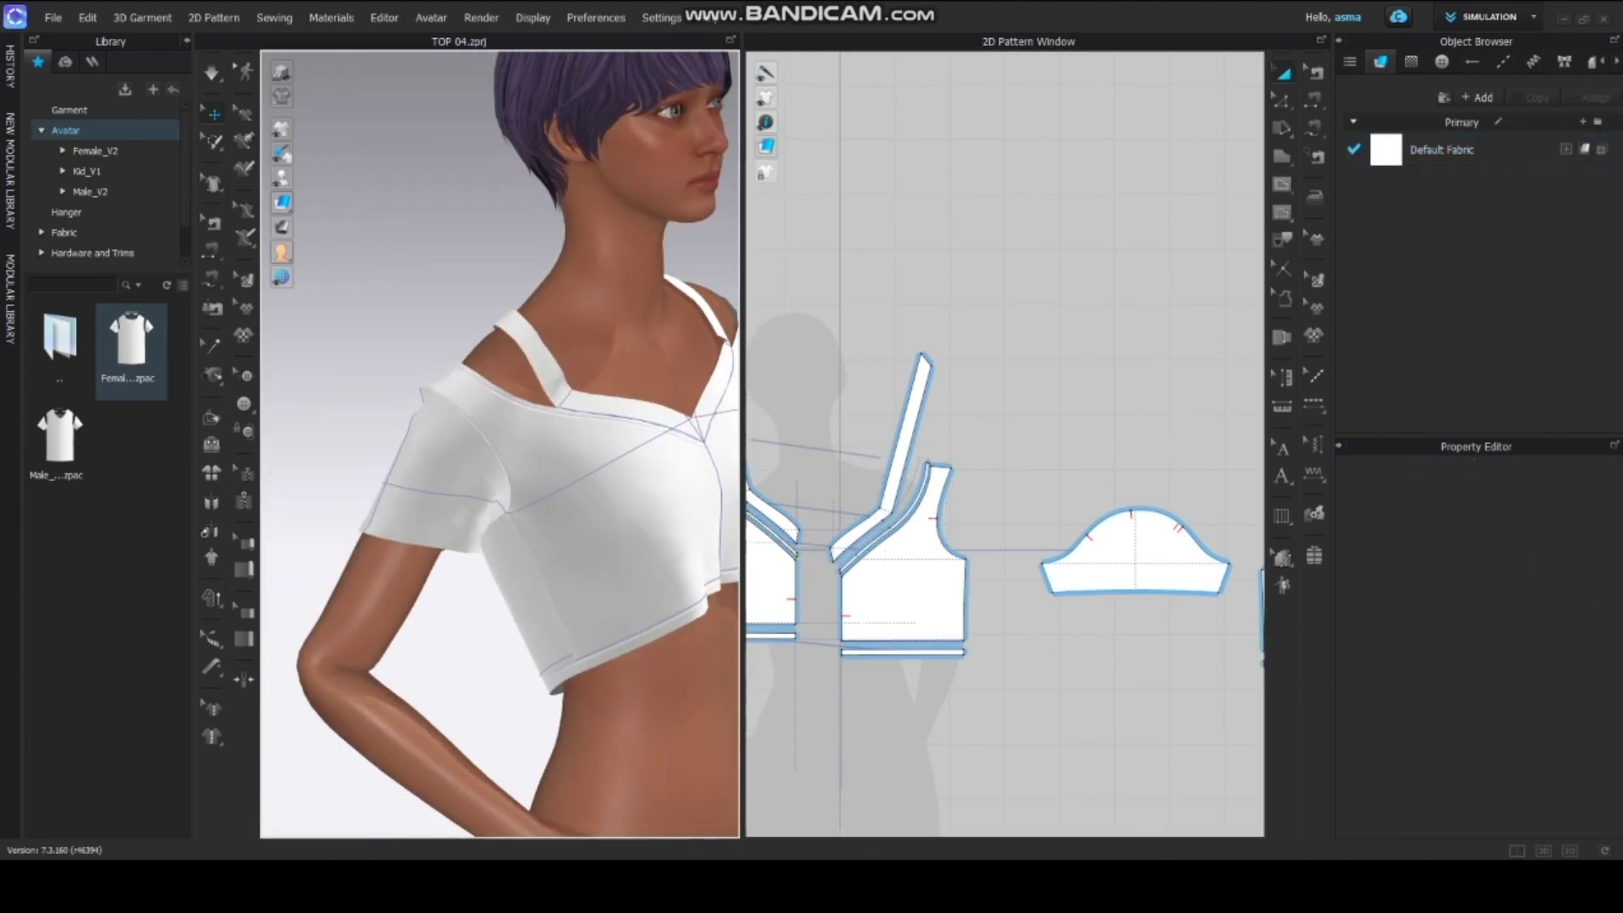
Offset the sleeve's hem edge by 10 mm as an internal line, and cut and sew along it.
key("z")
right_click(1127, 591)
left_click(1200, 348)
left_click(831, 512)
right_click(1120, 592)
left_click(1200, 352)
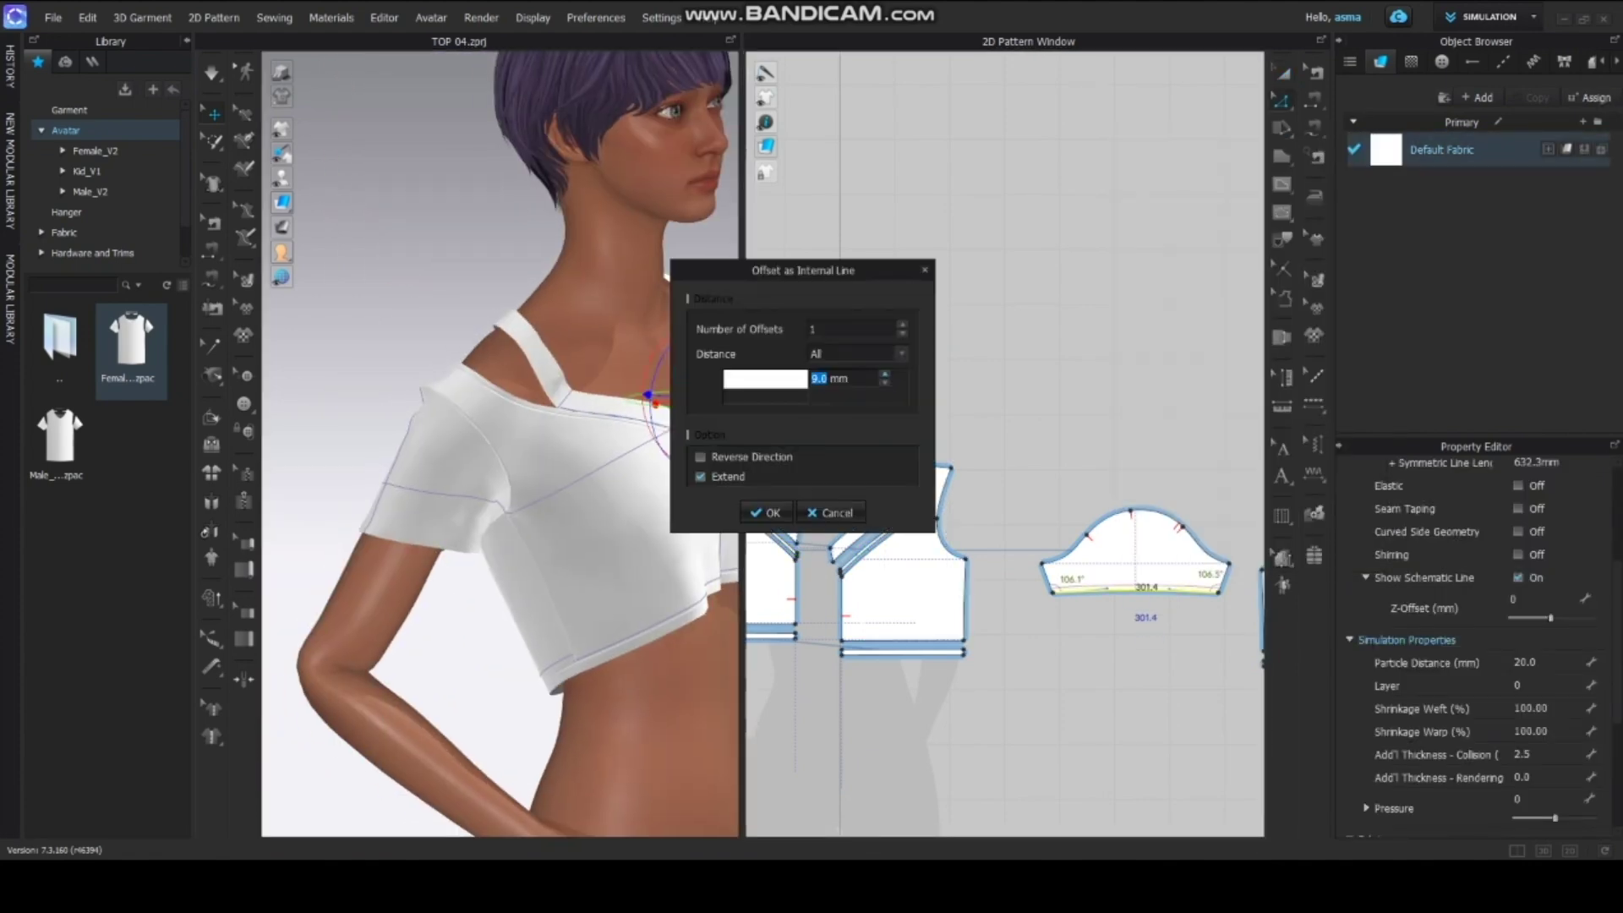
type("10")
left_click(766, 512)
scroll(1235, 650, "up", 4)
right_click(1029, 499)
left_click(1090, 364)
Set the additional rendering thickness of the strip cut from the sleeve hem.
key("a")
left_click_drag(1010, 506, 1010, 516)
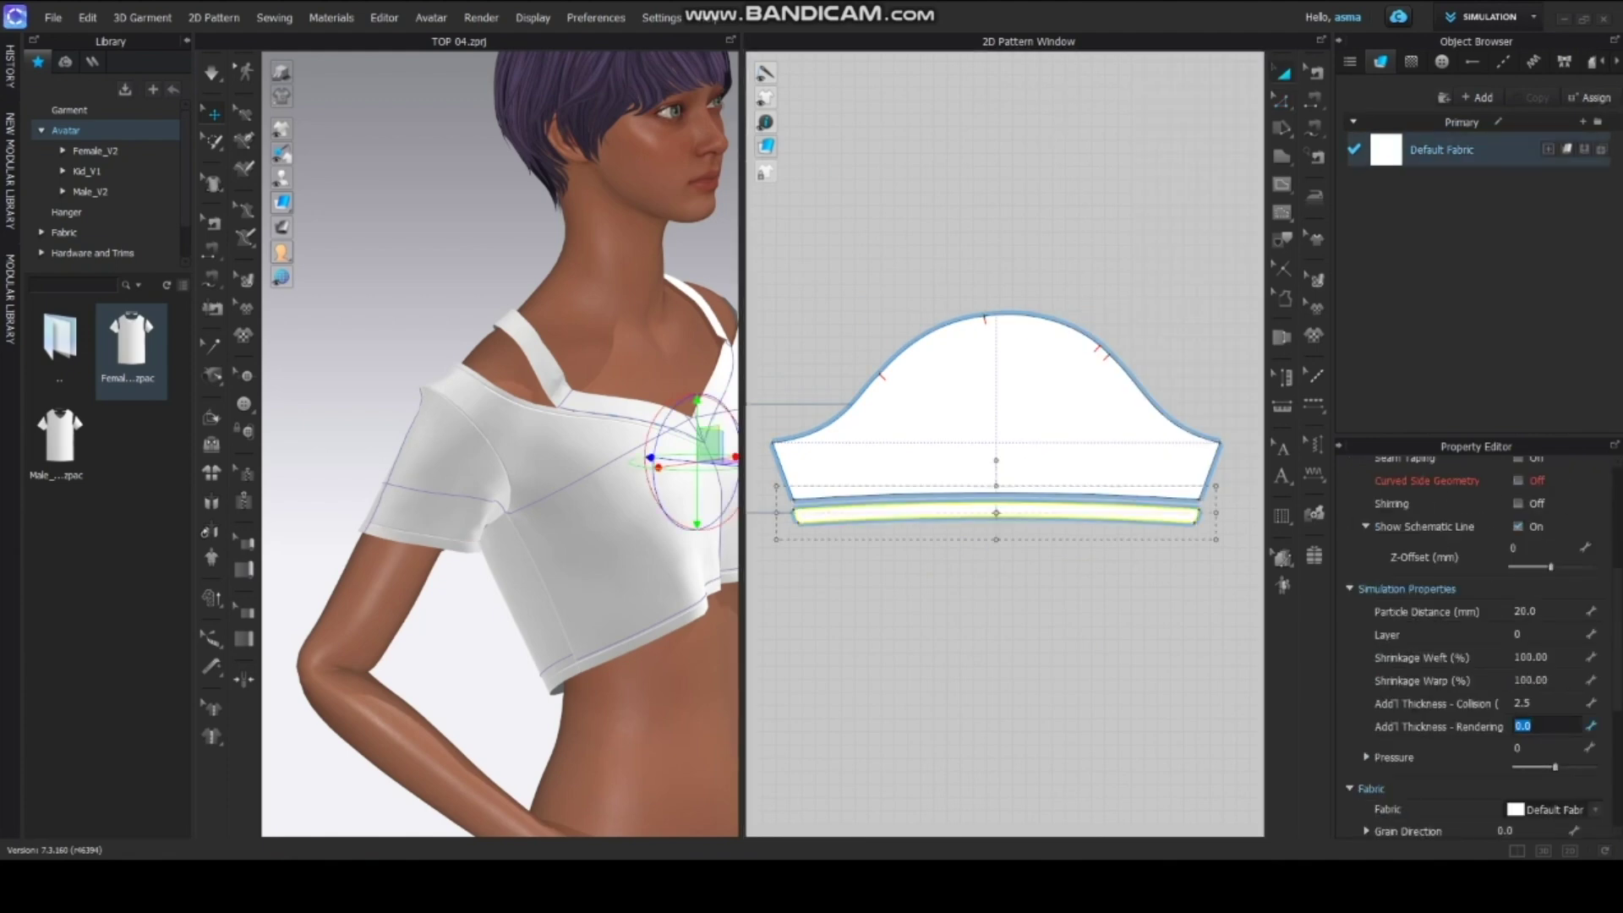
right_click_drag(541, 524, 423, 516)
left_click(355, 254)
middle_click_drag(507, 355, 473, 541)
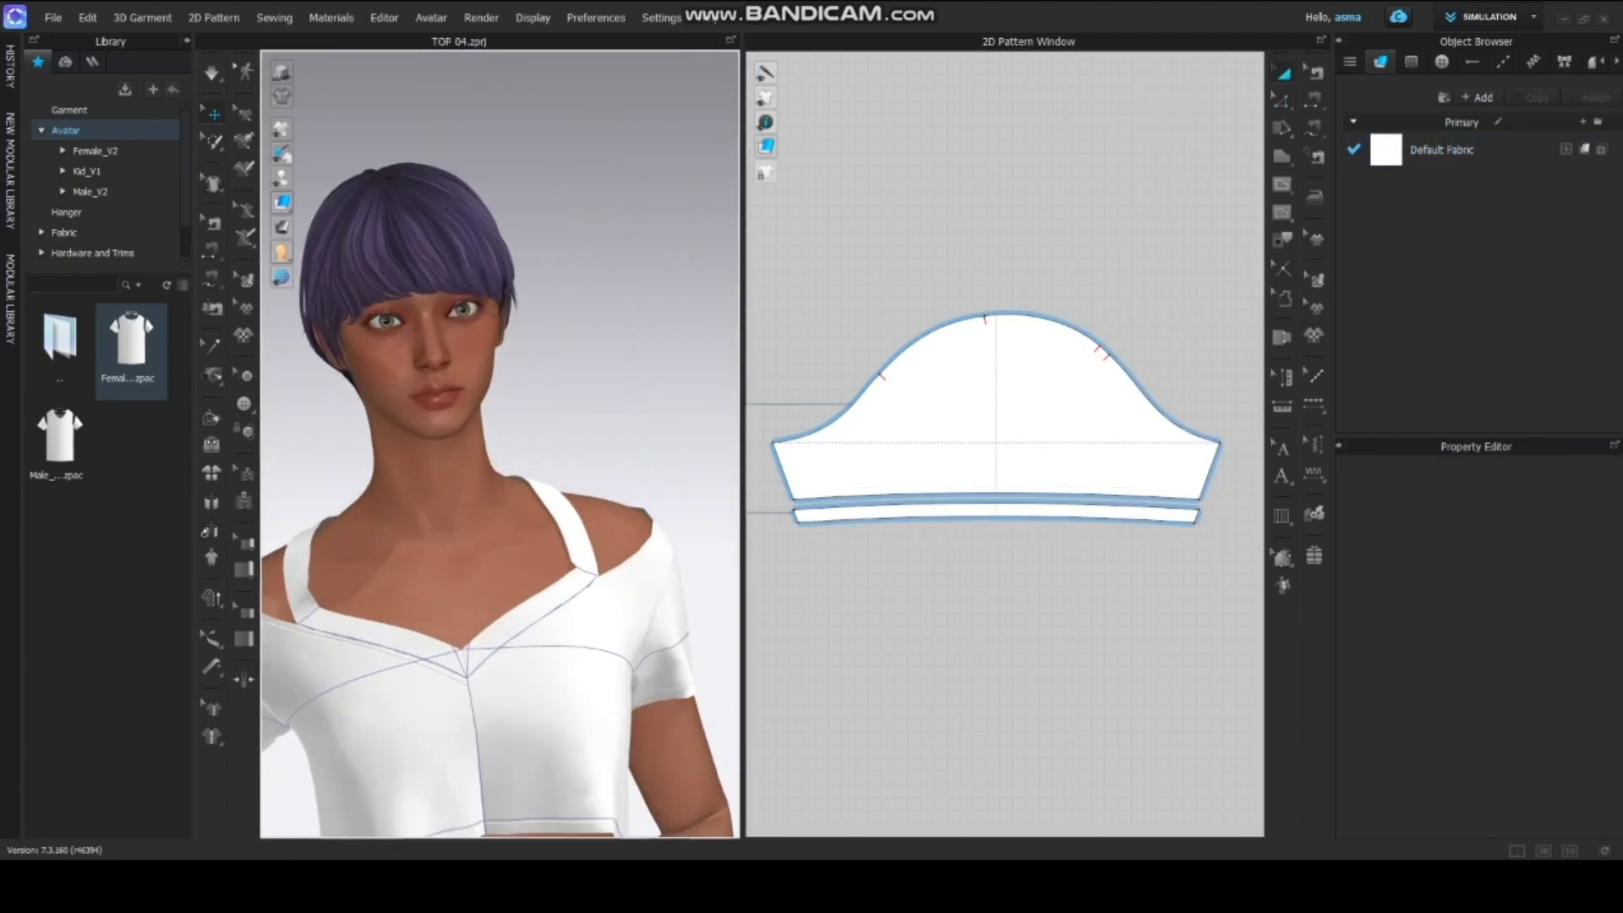
Offset the inner edges of the front neckline strap piece by 10 mm as an internal line.
scroll(507, 591, "up", 2)
left_click(521, 649)
scroll(1178, 786, "down", 5)
scroll(843, 631, "up", 5)
key("z")
left_click(997, 506)
left_click(951, 622, "shift")
right_click(951, 623)
left_click(1024, 382)
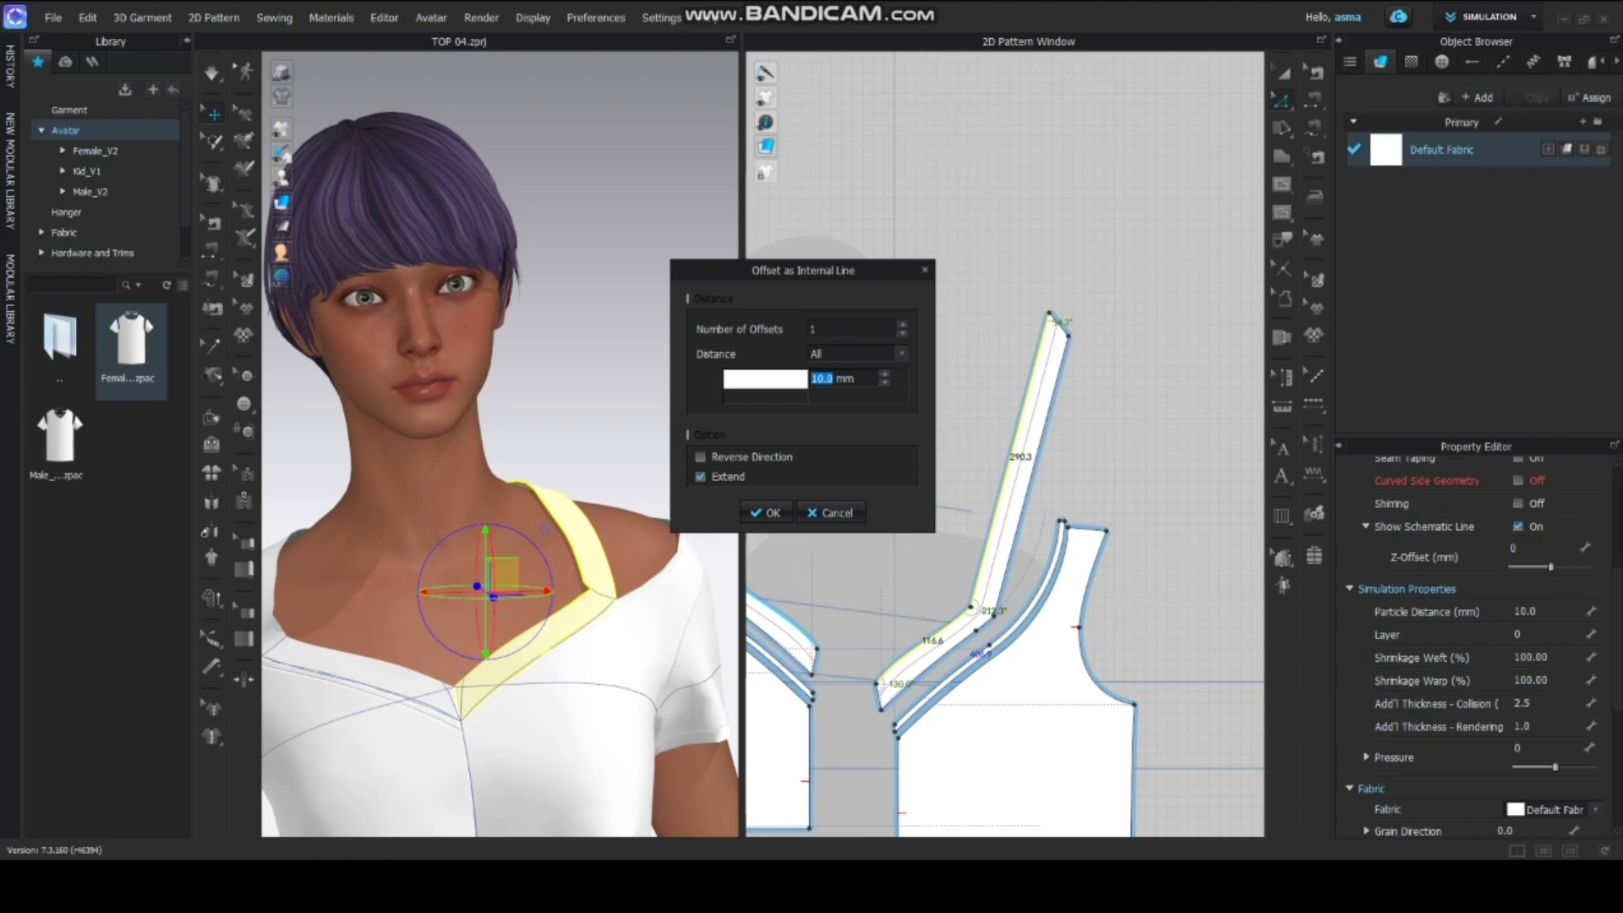
left_click(767, 512)
Cut and sew along the offset line to separate the inner edge strip of the front neckline strap piece.
right_click(997, 504)
left_click(1067, 517)
scroll(993, 615, "up", 5)
right_click(874, 625)
left_click(933, 493)
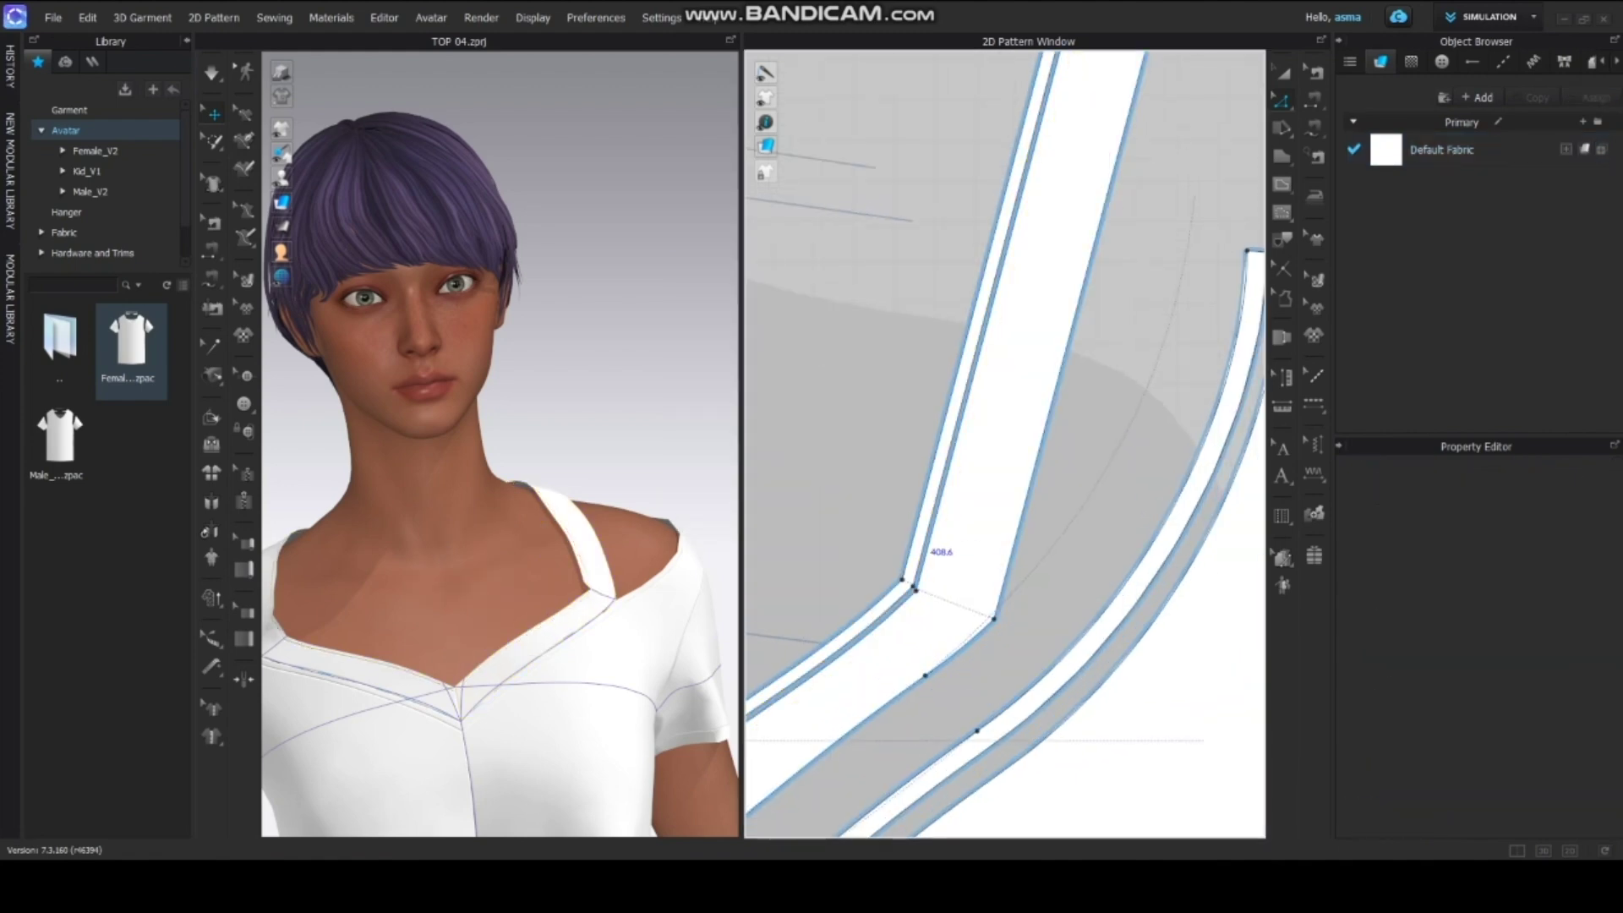
key("a")
left_click(949, 423)
Offset the outer edges of the front neckline strap piece as internal lines.
key("z")
left_click(1005, 529)
left_click(1016, 528)
right_click(1014, 528)
left_click(971, 644)
left_click(1019, 527)
left_click(909, 687, "shift")
right_click(909, 688)
left_click(975, 448)
key("Return")
Try to cut and sew along the crossing offset lines near the strap piece's outer corner.
scroll(955, 606, "up", 4)
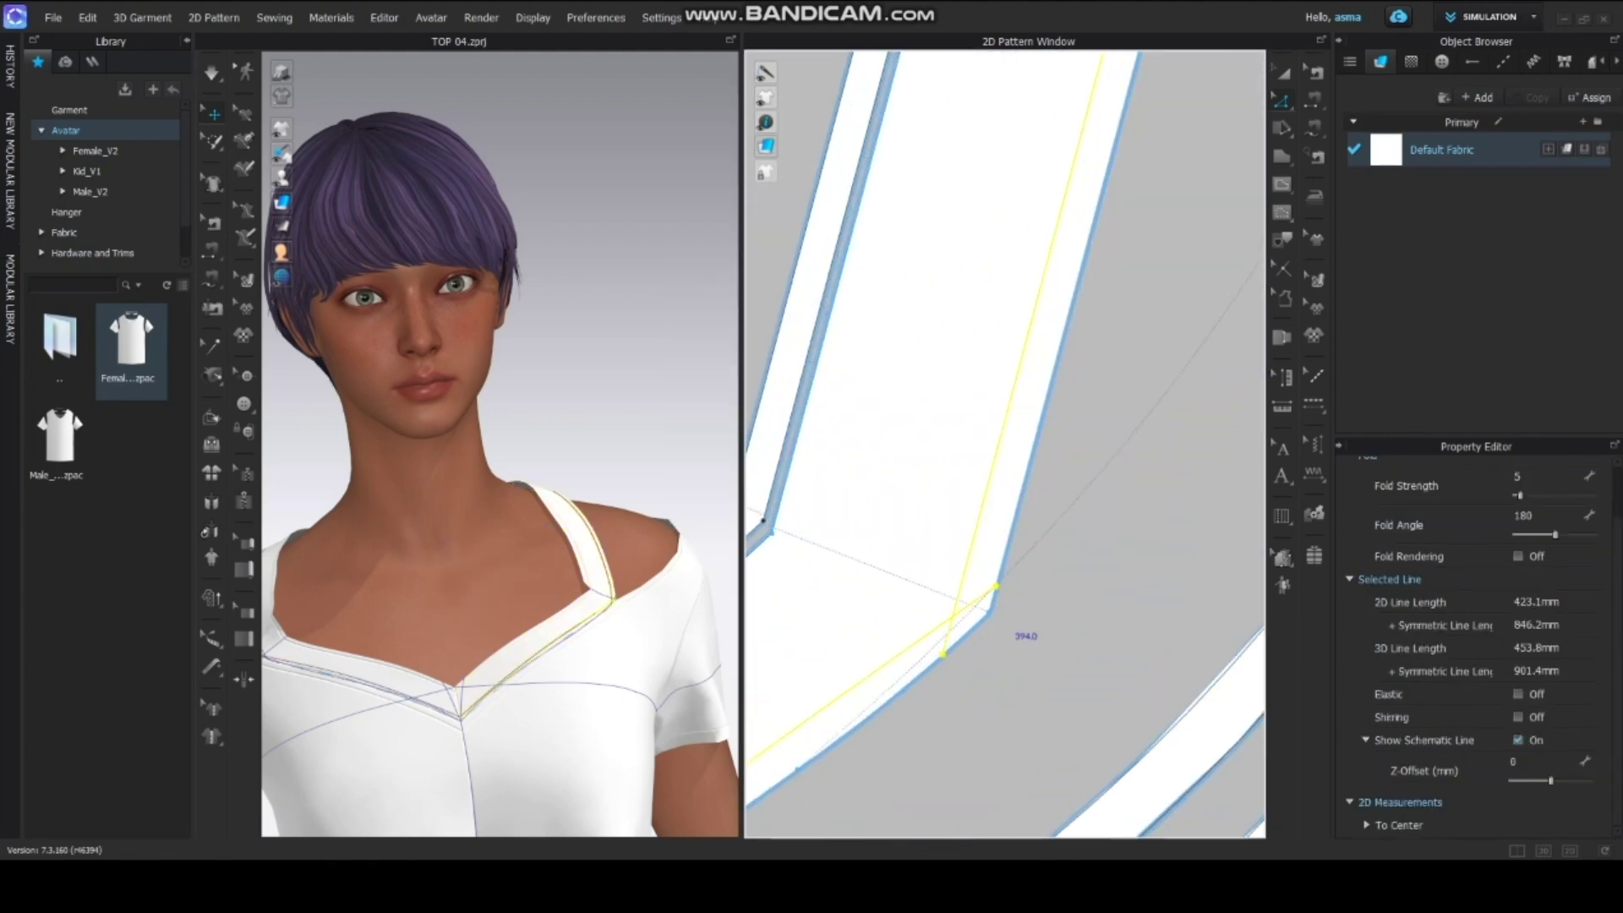
left_click(935, 629, "shift")
right_click(935, 630)
left_click(976, 364)
left_click(808, 492)
Join the overlapping points of the two offset lines at the strap piece's outer corner.
left_click(968, 558)
left_click(935, 628, "shift")
right_click(936, 627)
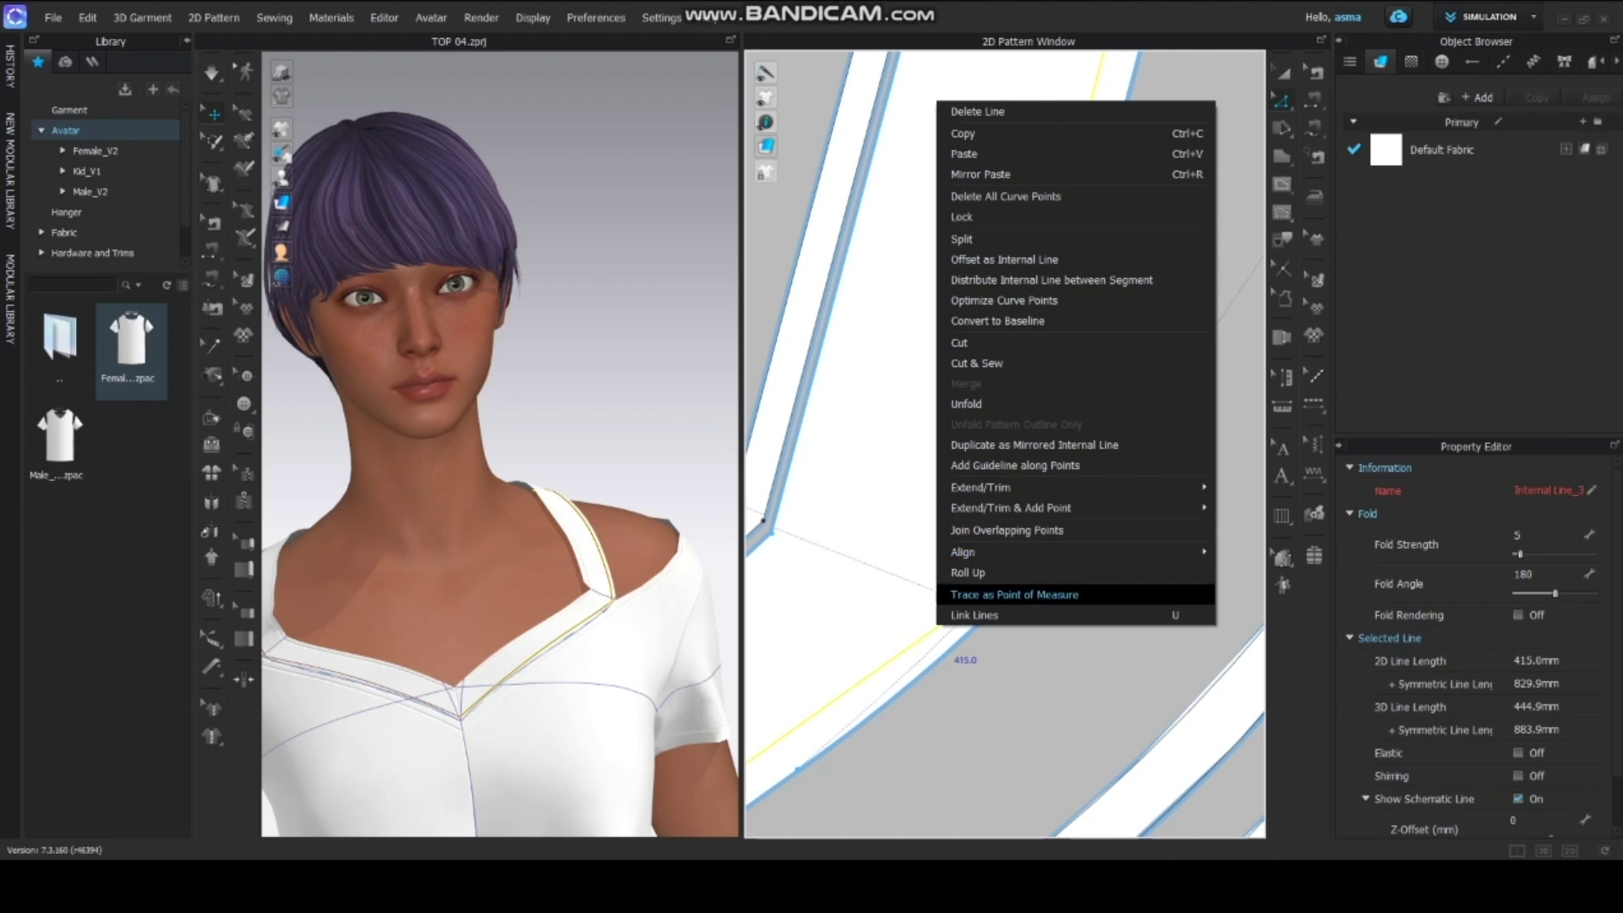
left_click(1007, 530)
Cut and sew along the joined line to separate the strap piece's outer edge strip.
left_click(965, 582)
left_click(933, 633, "shift")
right_click(933, 633)
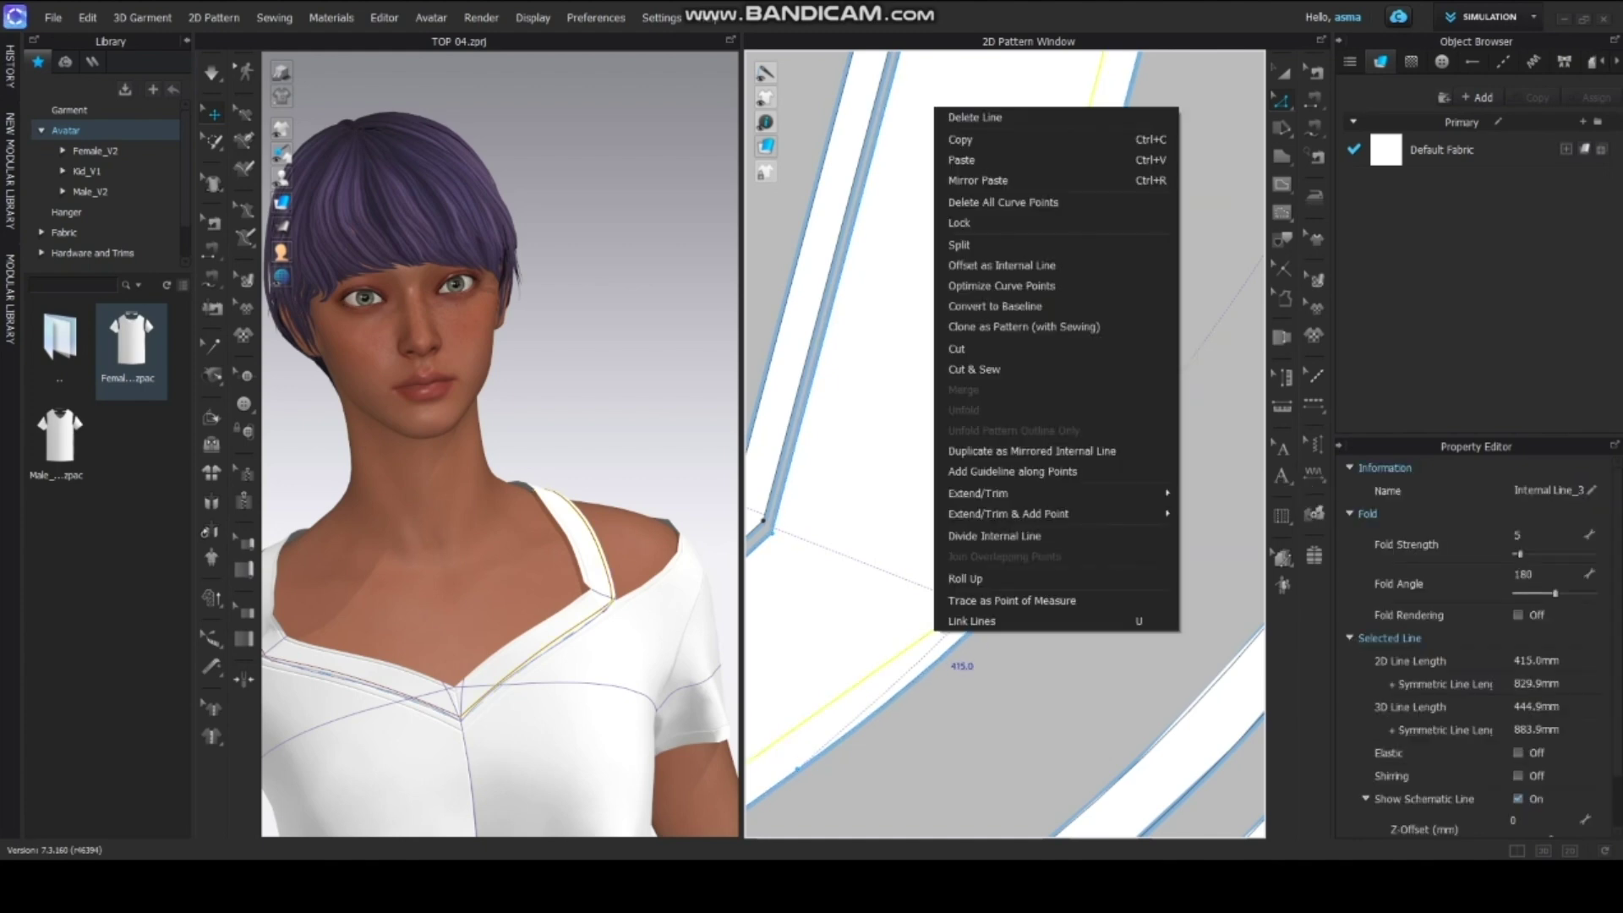
left_click(975, 369)
Frame the avatar's upper body from the front and start an interactive render of the top.
scroll(1044, 592, "up", 1)
mouse_move(541, 473)
right_mouse_down()
mouse_move(473, 482)
mouse_move(549, 473)
right_mouse_up()
scroll(507, 474, "down", 6)
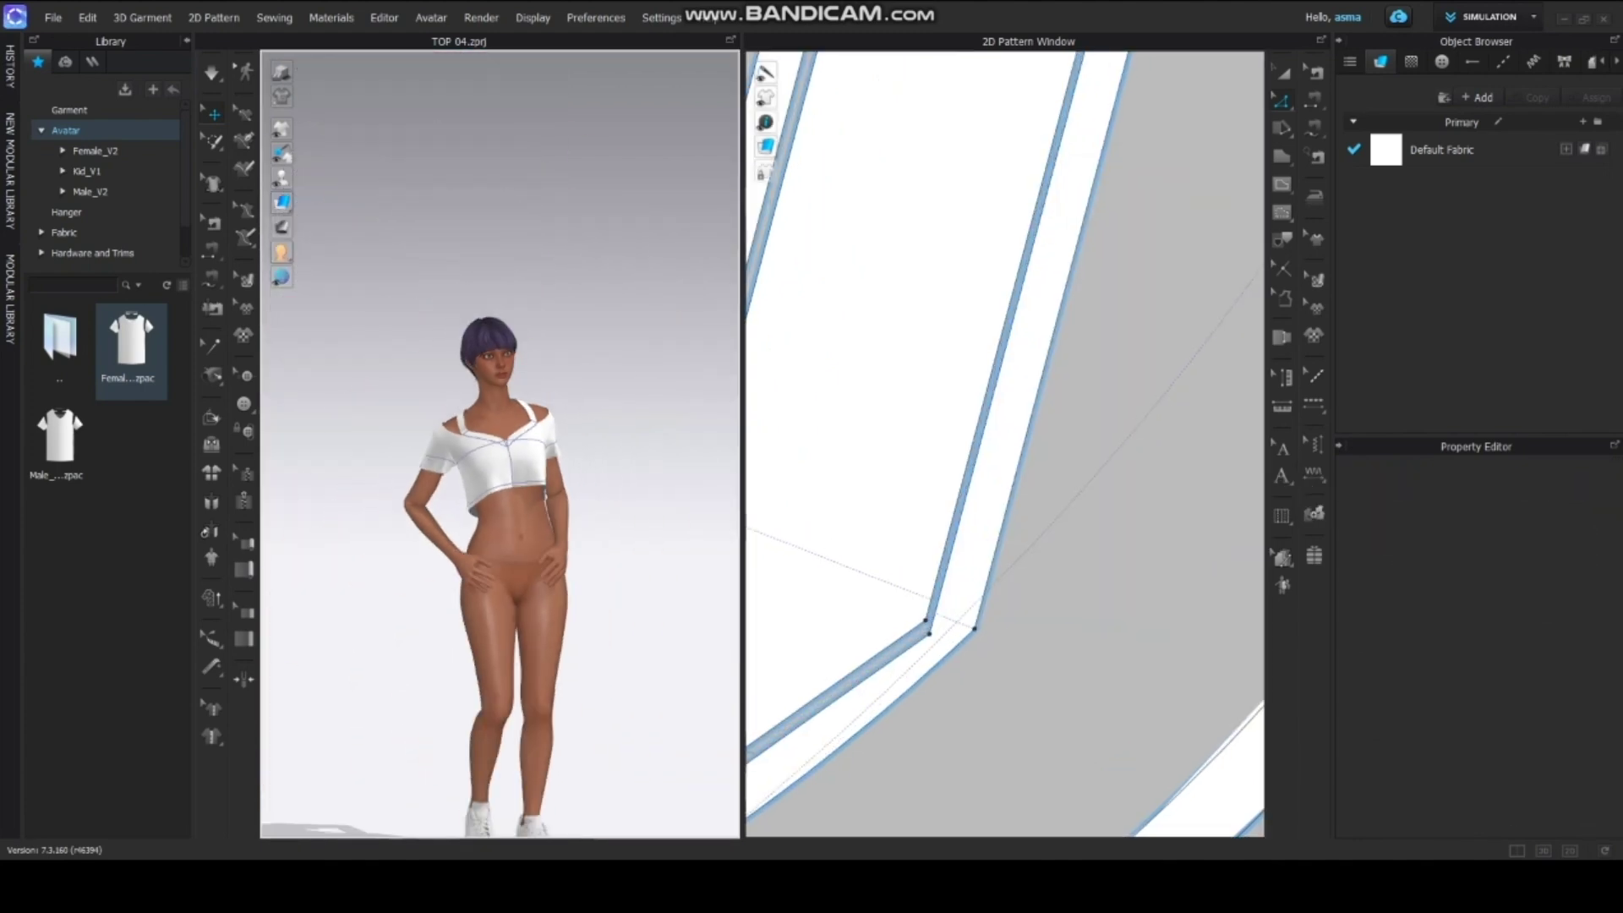
scroll(507, 440, "up", 5)
scroll(929, 508, "up", 1)
scroll(929, 508, "down", 12)
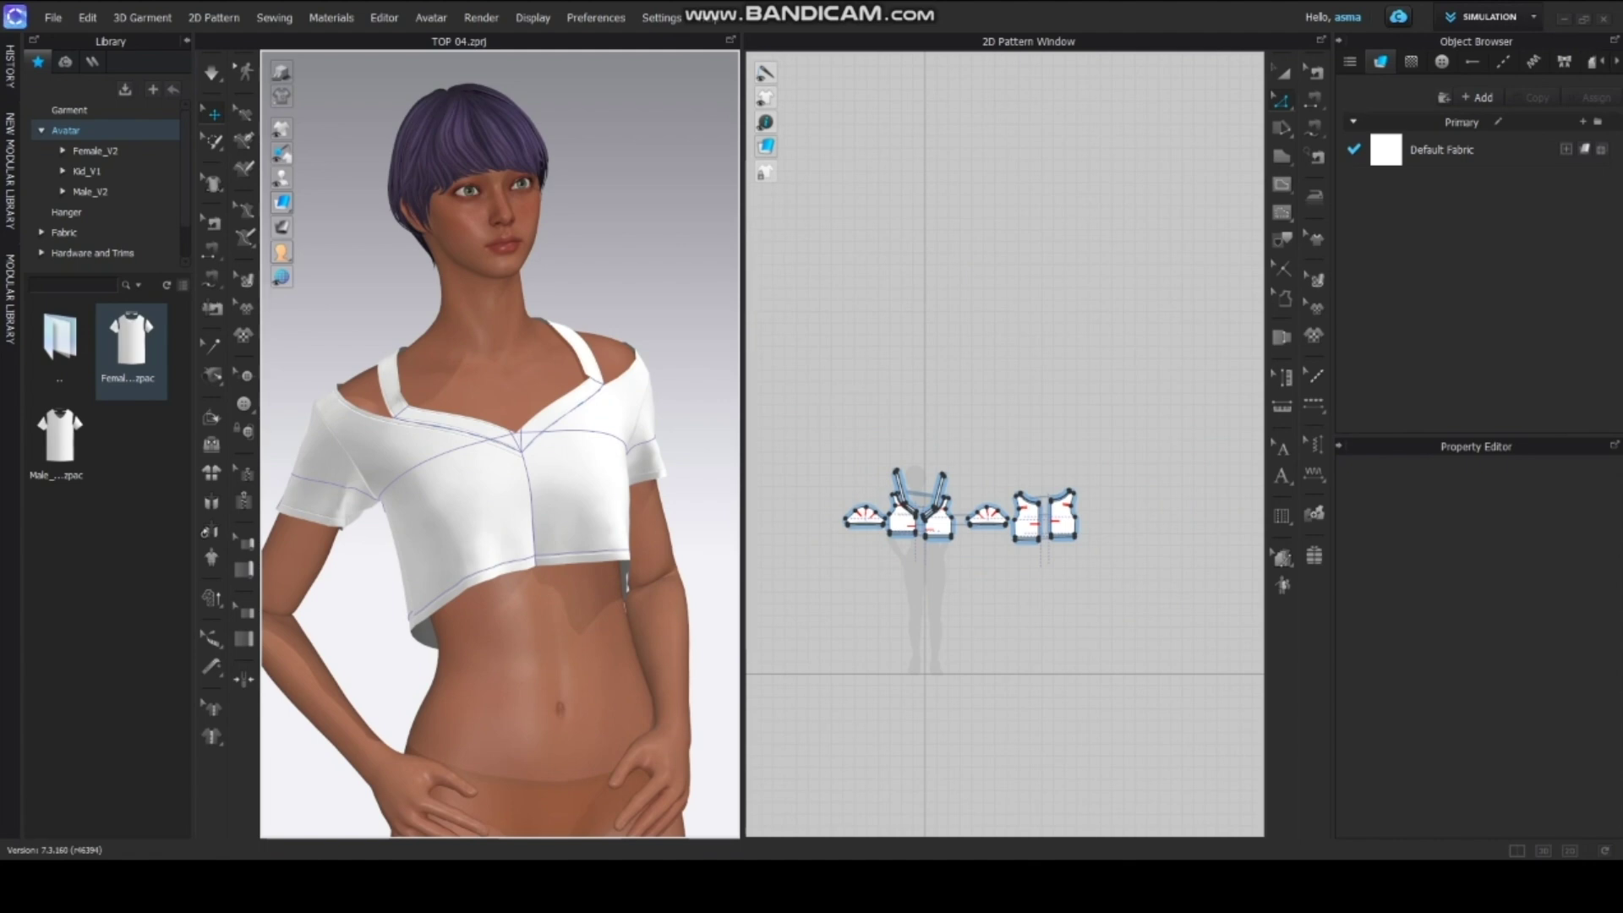
left_click(485, 34)
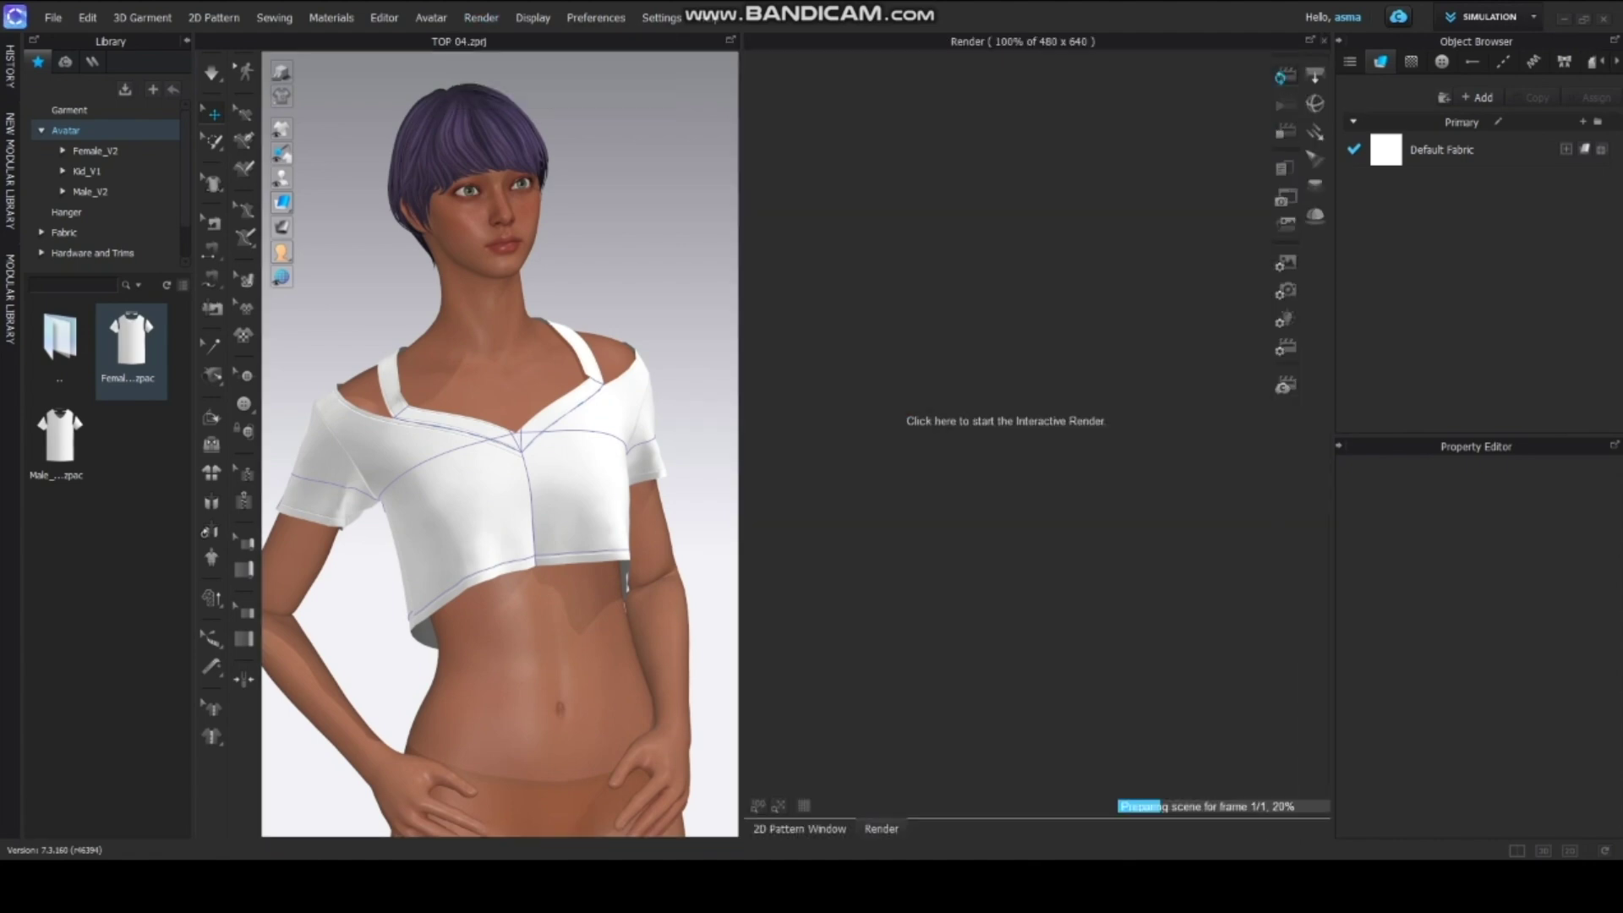
Add the Muslin_32X38 fabric from the library and assign it to all pattern pieces.
left_click(64, 232)
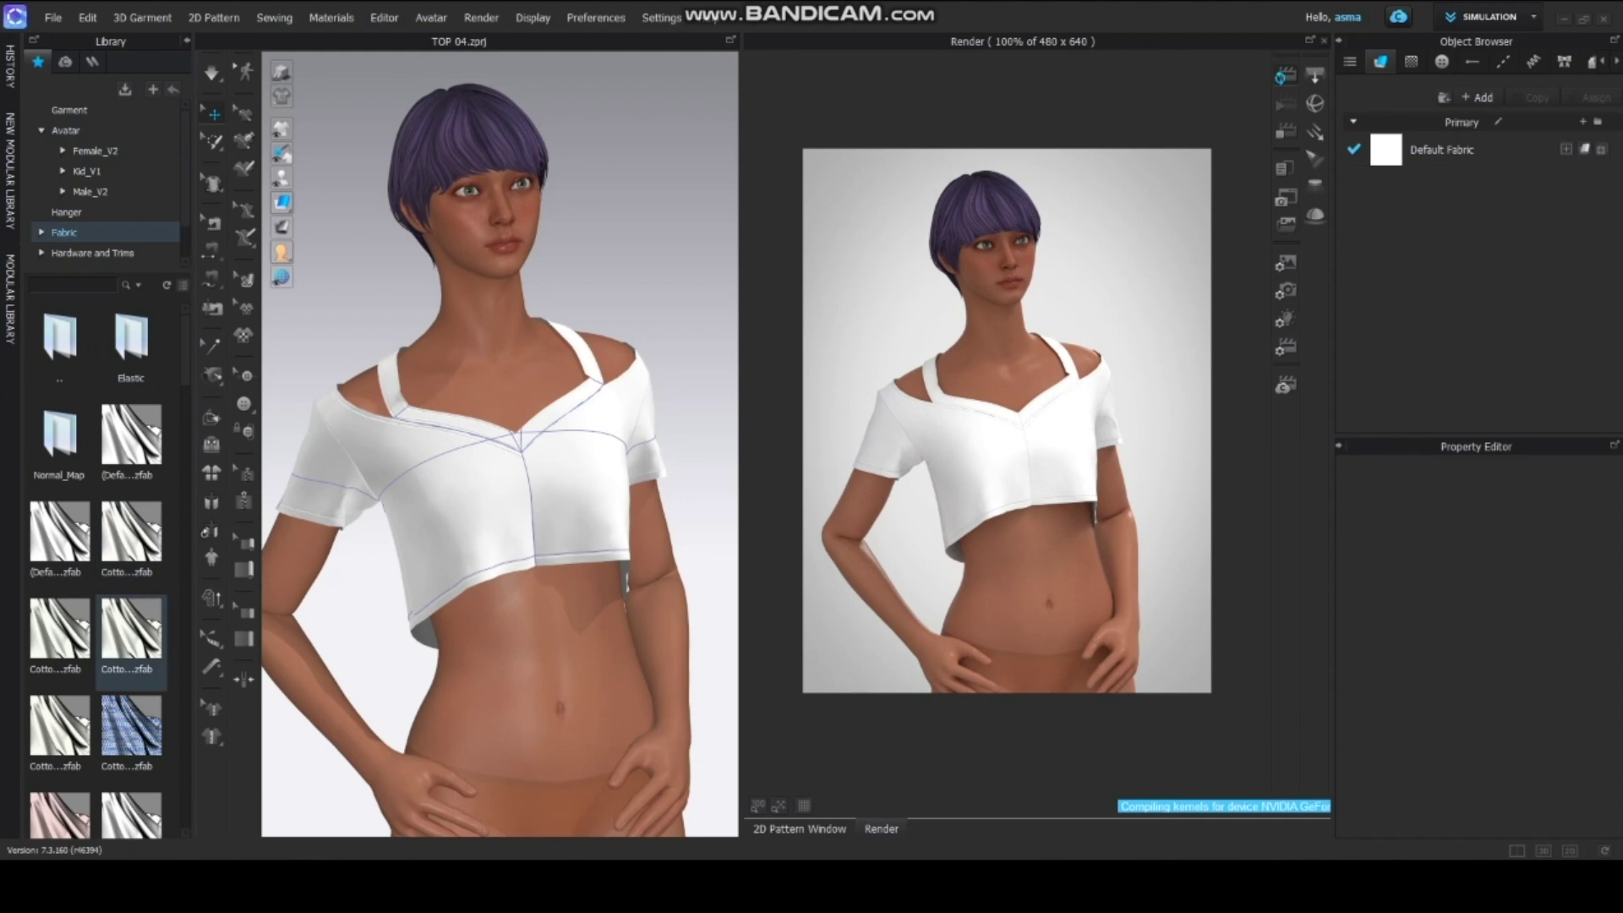
scroll(131, 583, "down", 7)
scroll(131, 545, "up", 7)
scroll(131, 592, "down", 9)
double_click(60, 727)
left_click(809, 493)
left_click(799, 828)
key("ctrl+a")
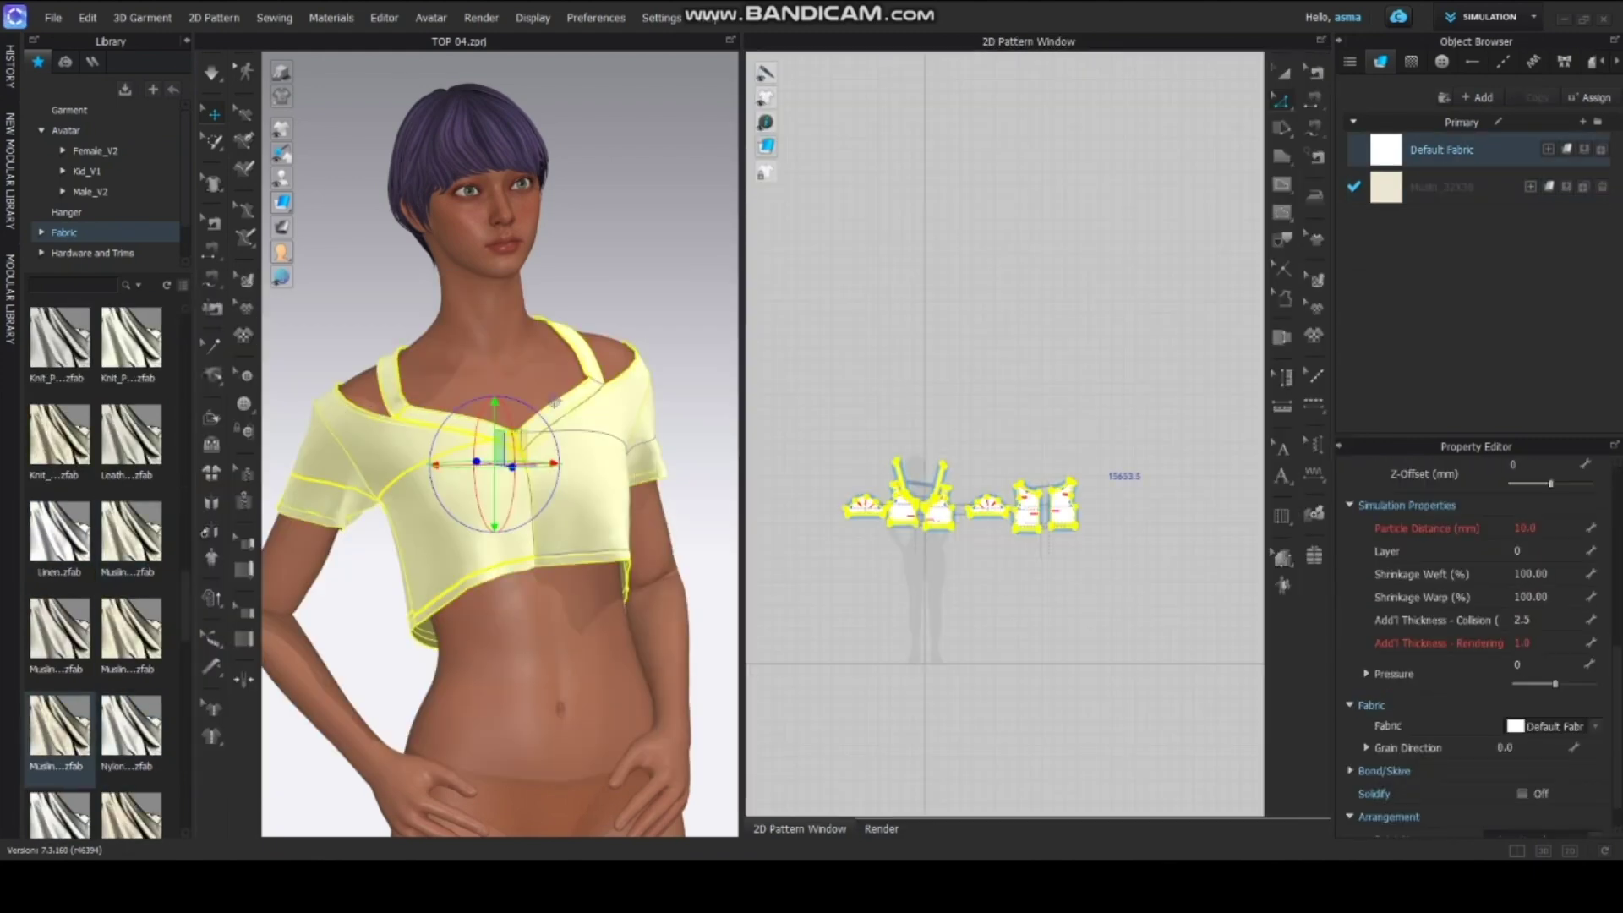
left_click(1589, 97)
Change the Muslin_32X38 fabric's color to near-black and check it in the render.
scroll(1476, 646, "down", 5)
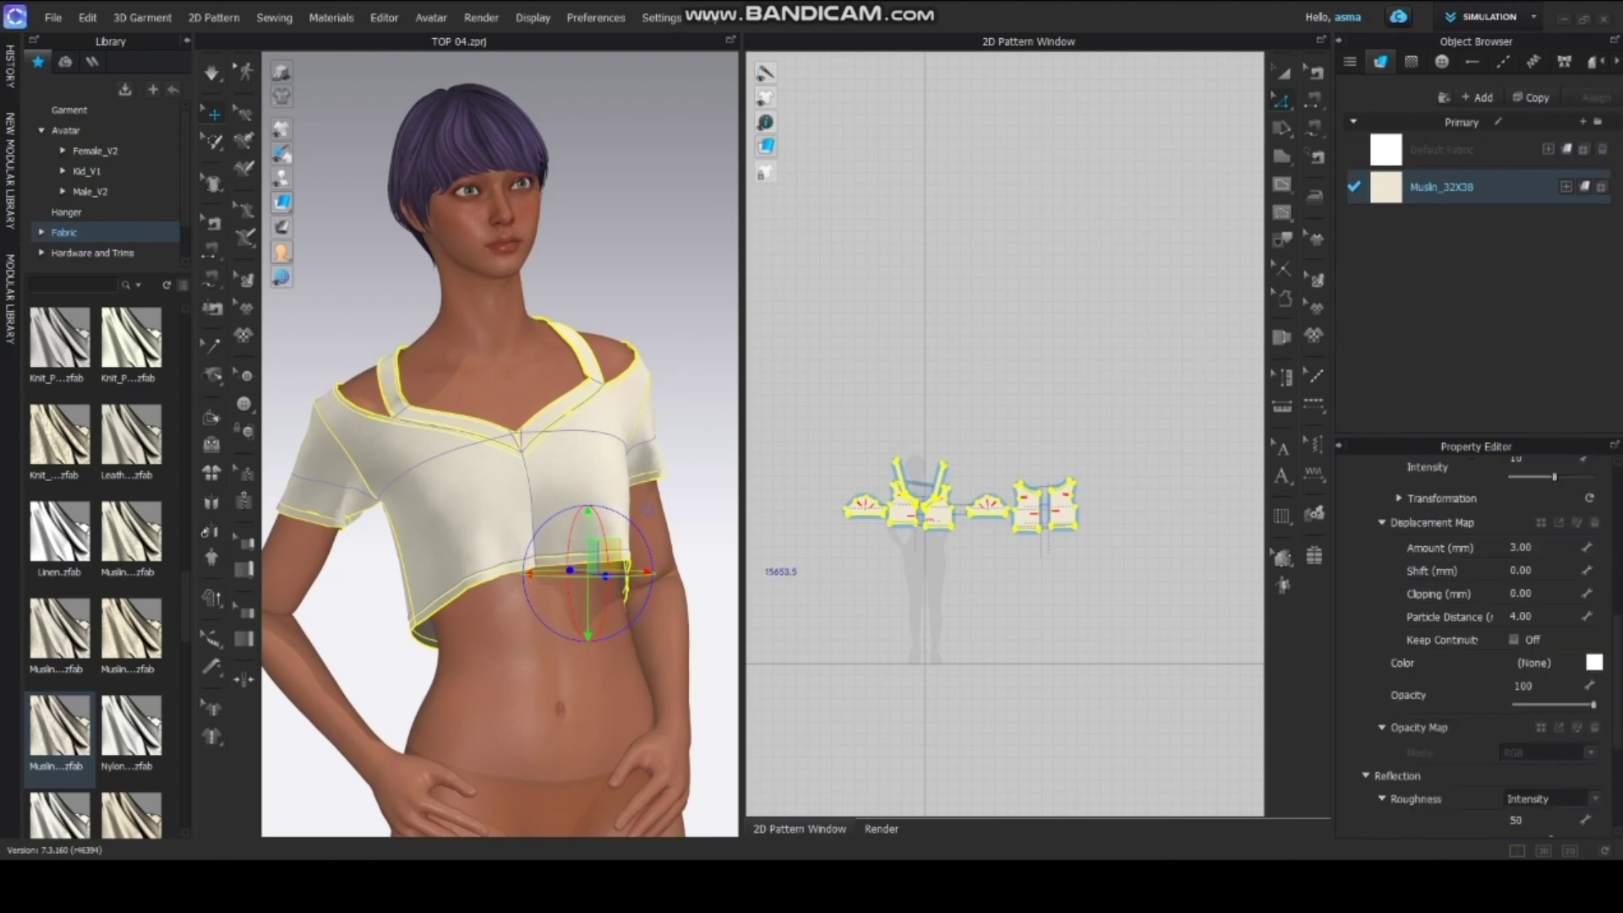
left_click(1594, 662)
left_click(1267, 428)
scroll(1267, 428, "down", 4)
left_click_drag(796, 322, 790, 340)
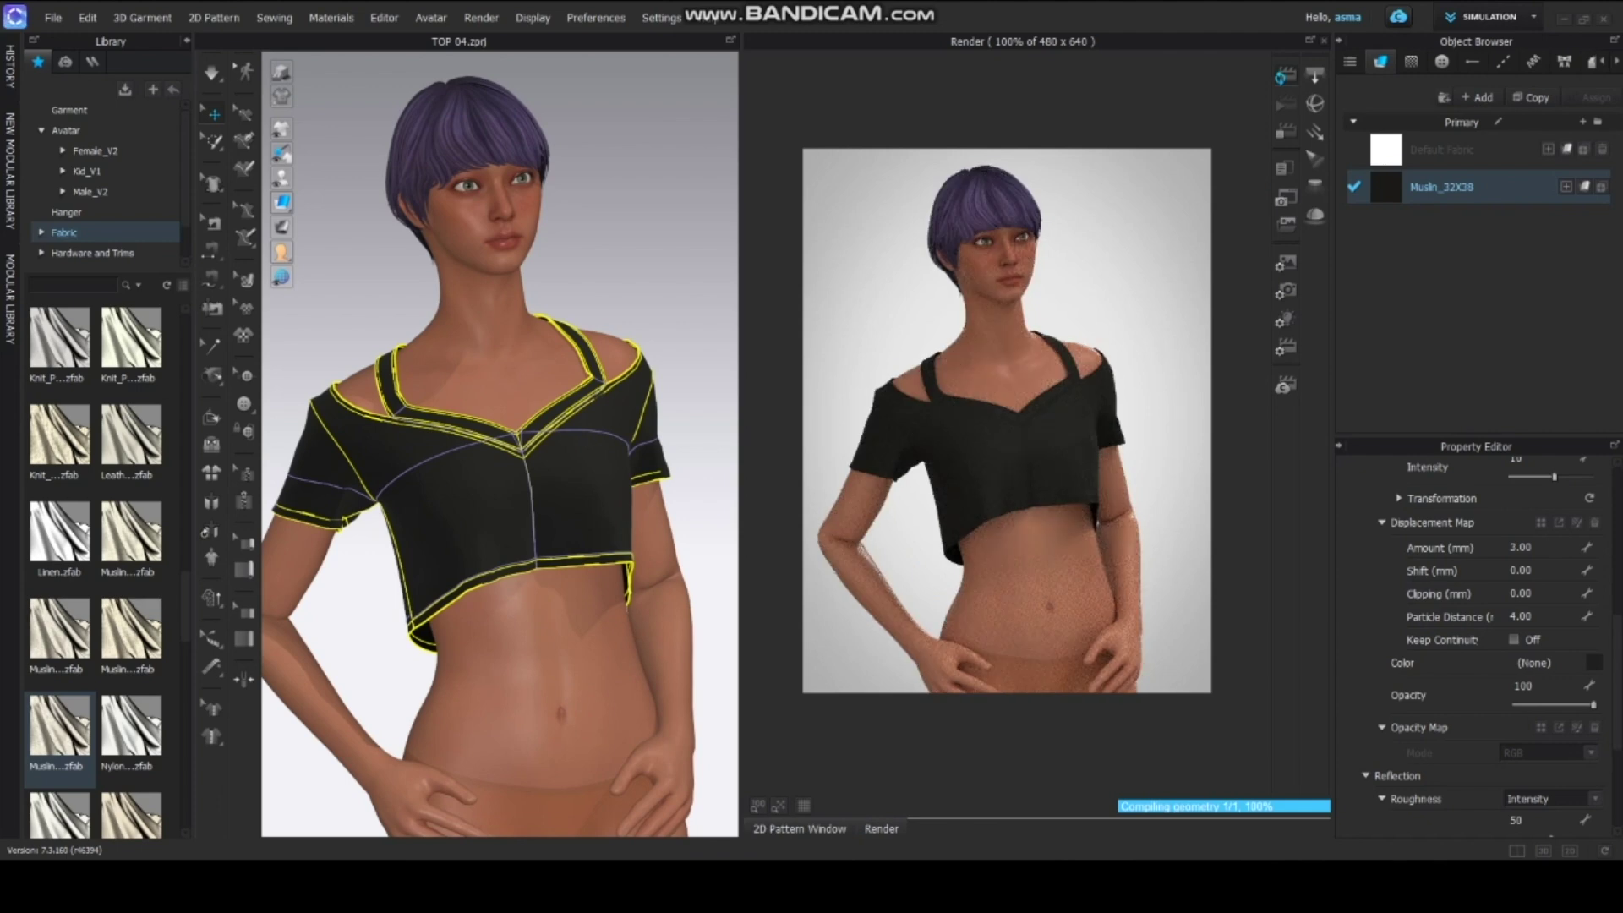
Set the particle distance of all pattern pieces to 10 mm.
left_click(798, 829)
key("ctrl+a")
left_click(1545, 528)
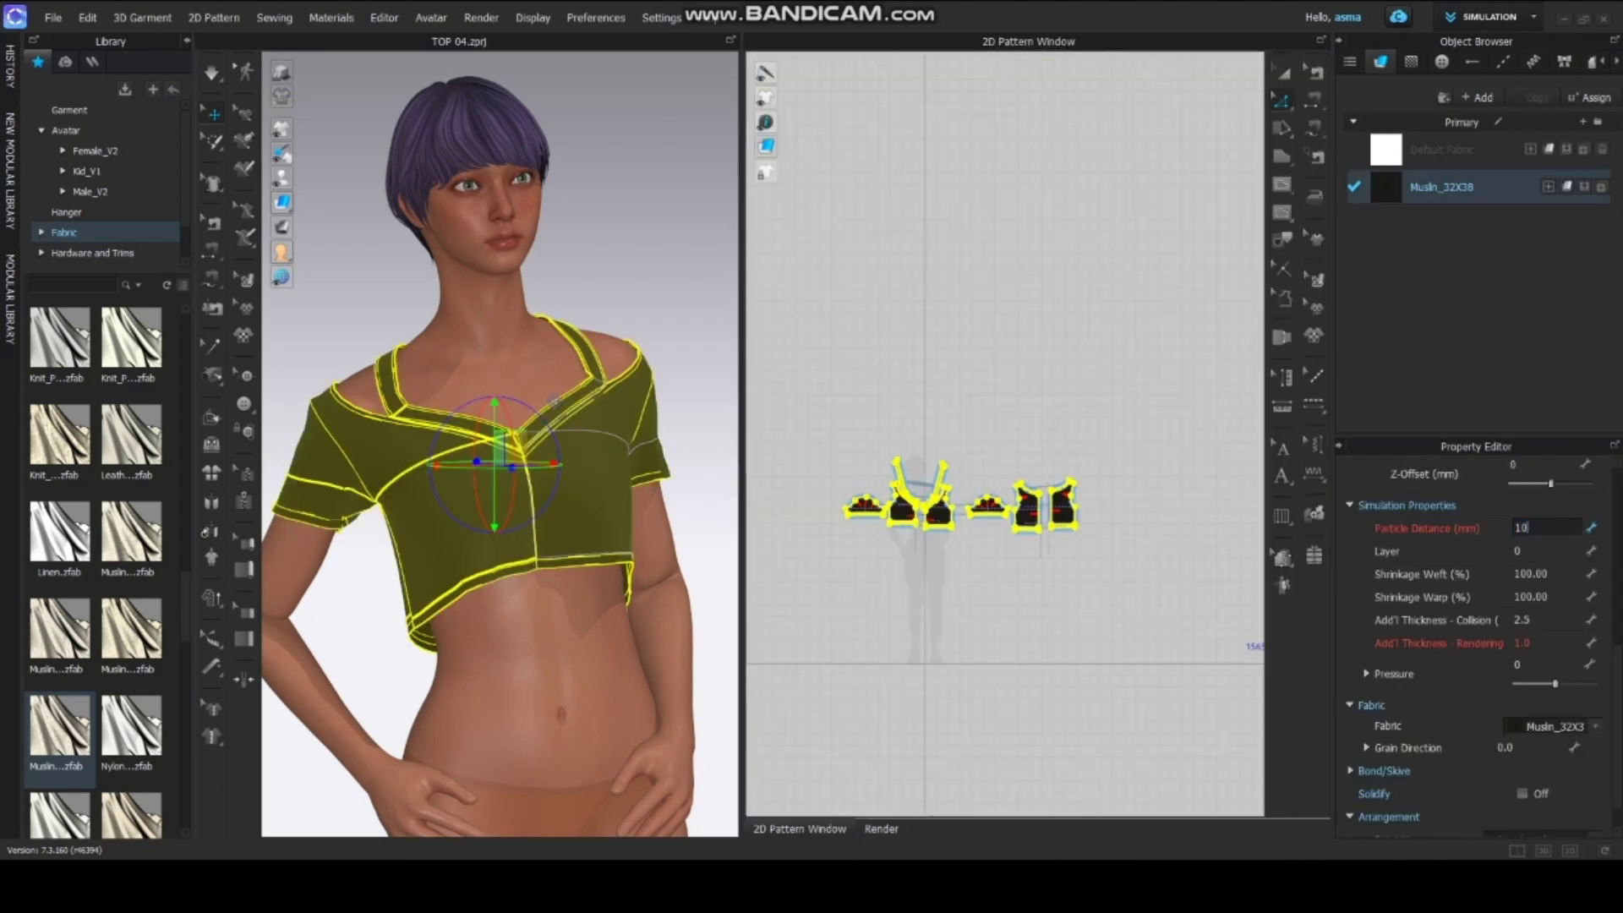
left_click(681, 397)
Simulate the garment and pull the front panel to settle it over the chest at the center front.
left_click_drag(614, 502, 627, 497)
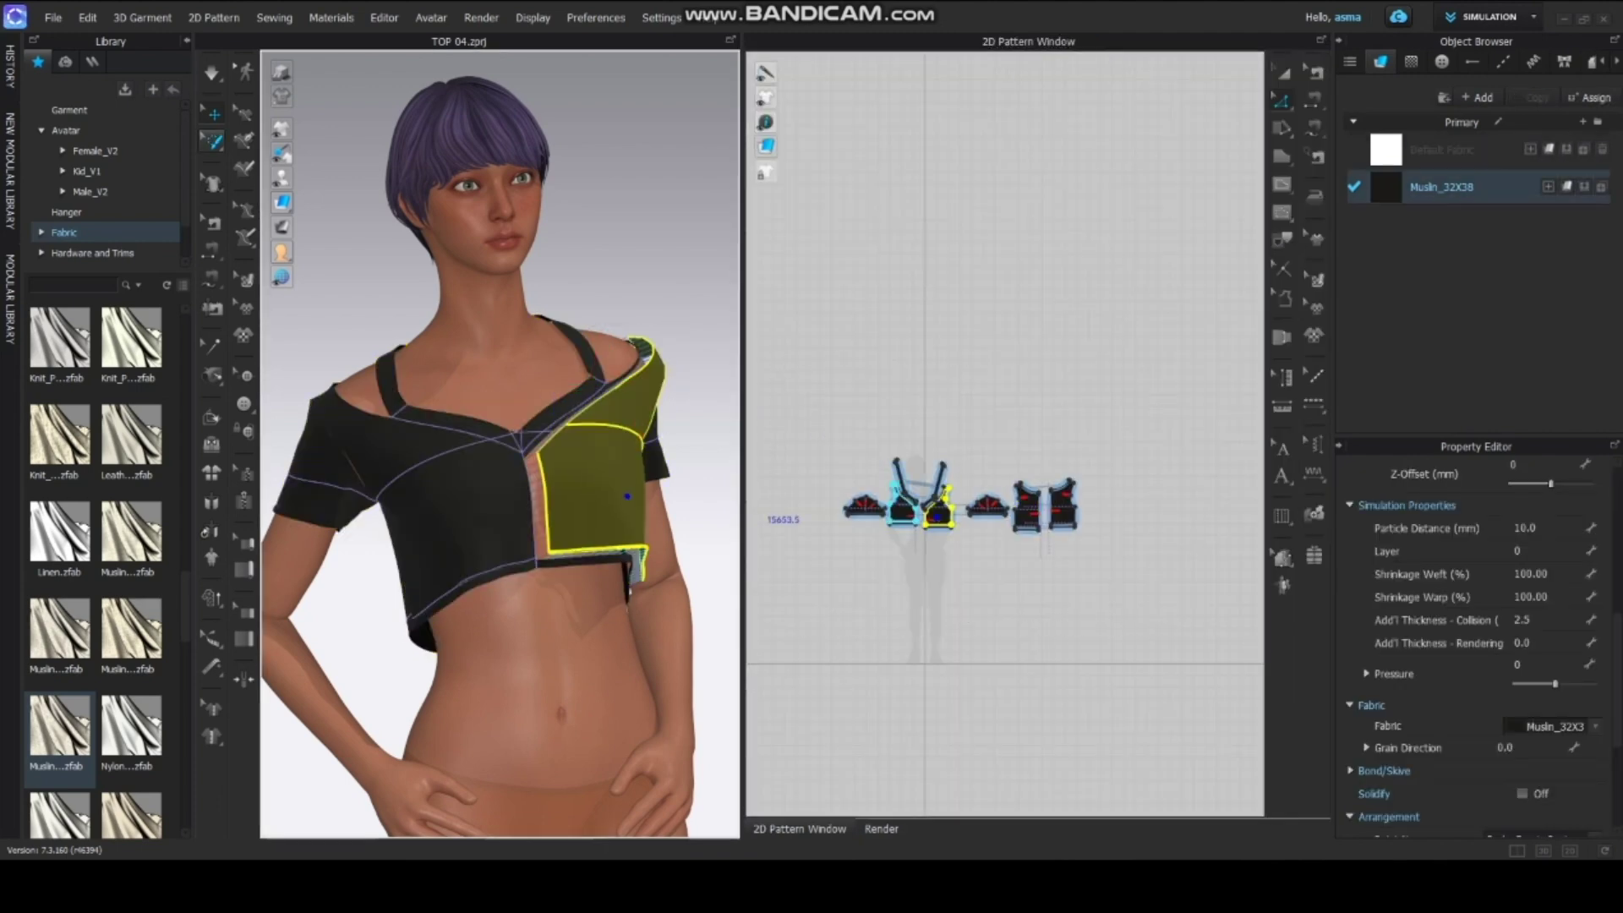
left_click(694, 427)
key("space")
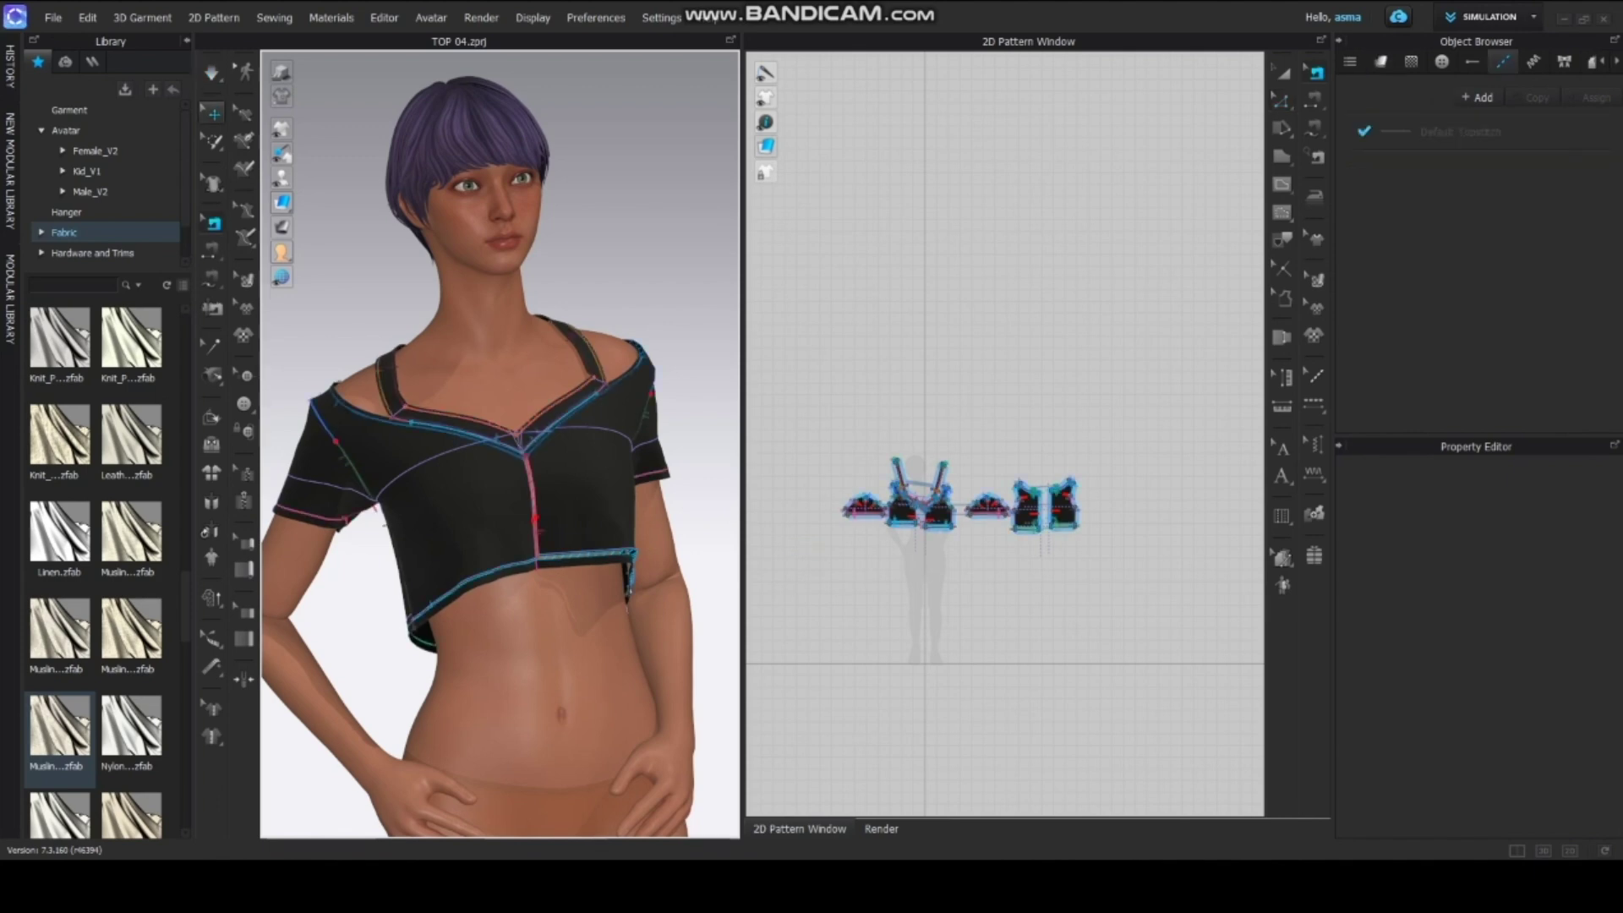
left_click(1283, 73)
left_click(865, 508)
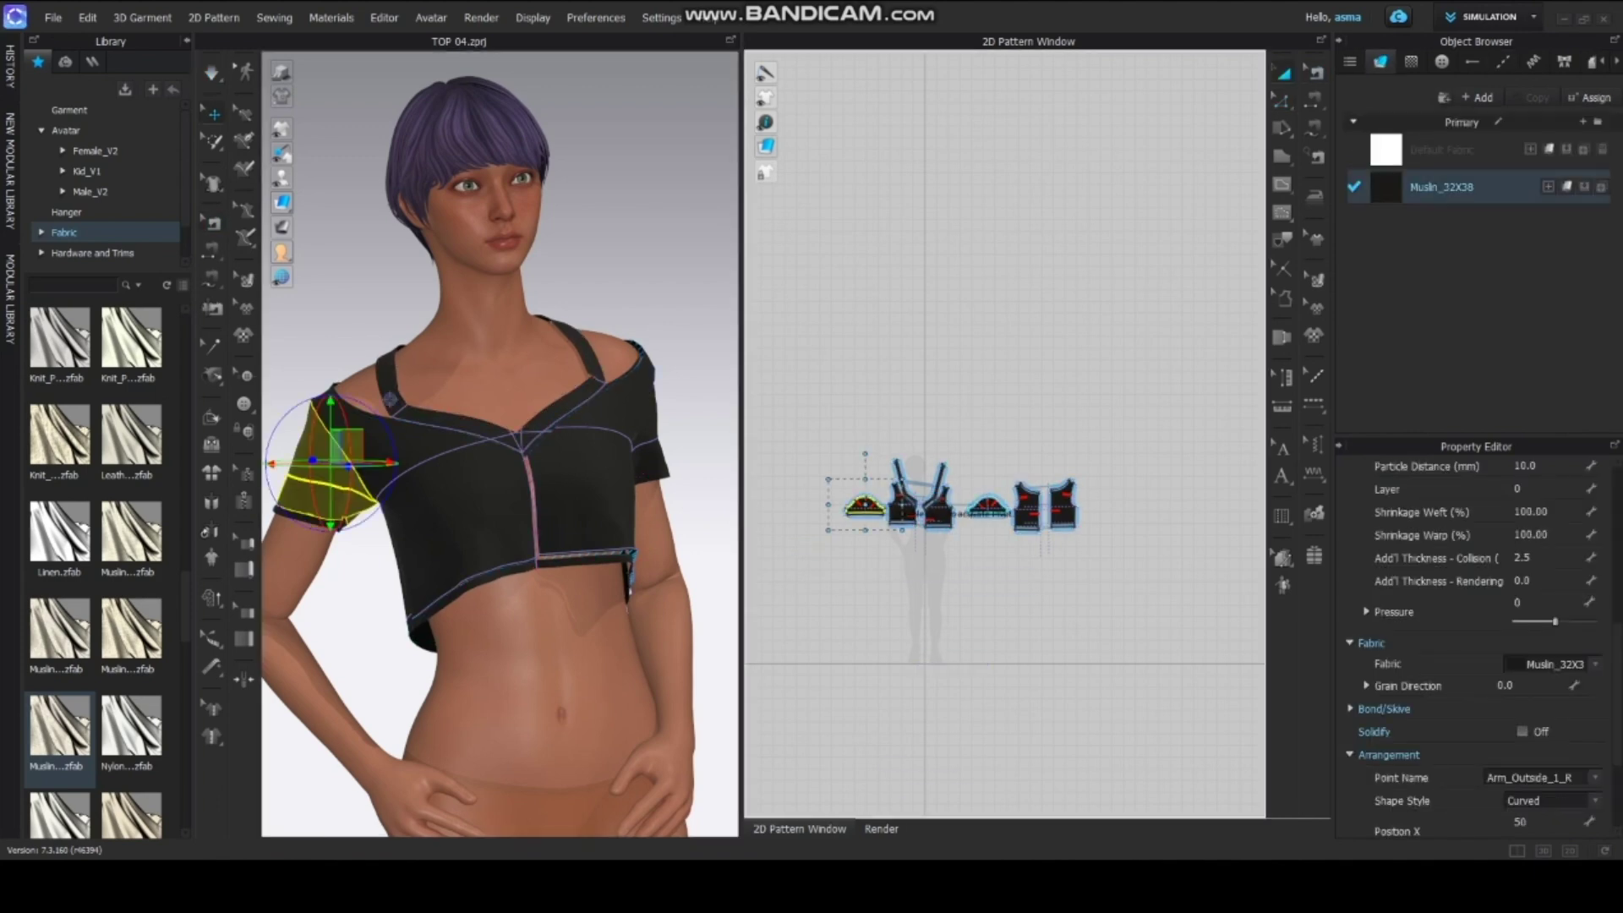
left_click(833, 423)
left_click(941, 498)
left_click_drag(571, 499, 584, 508)
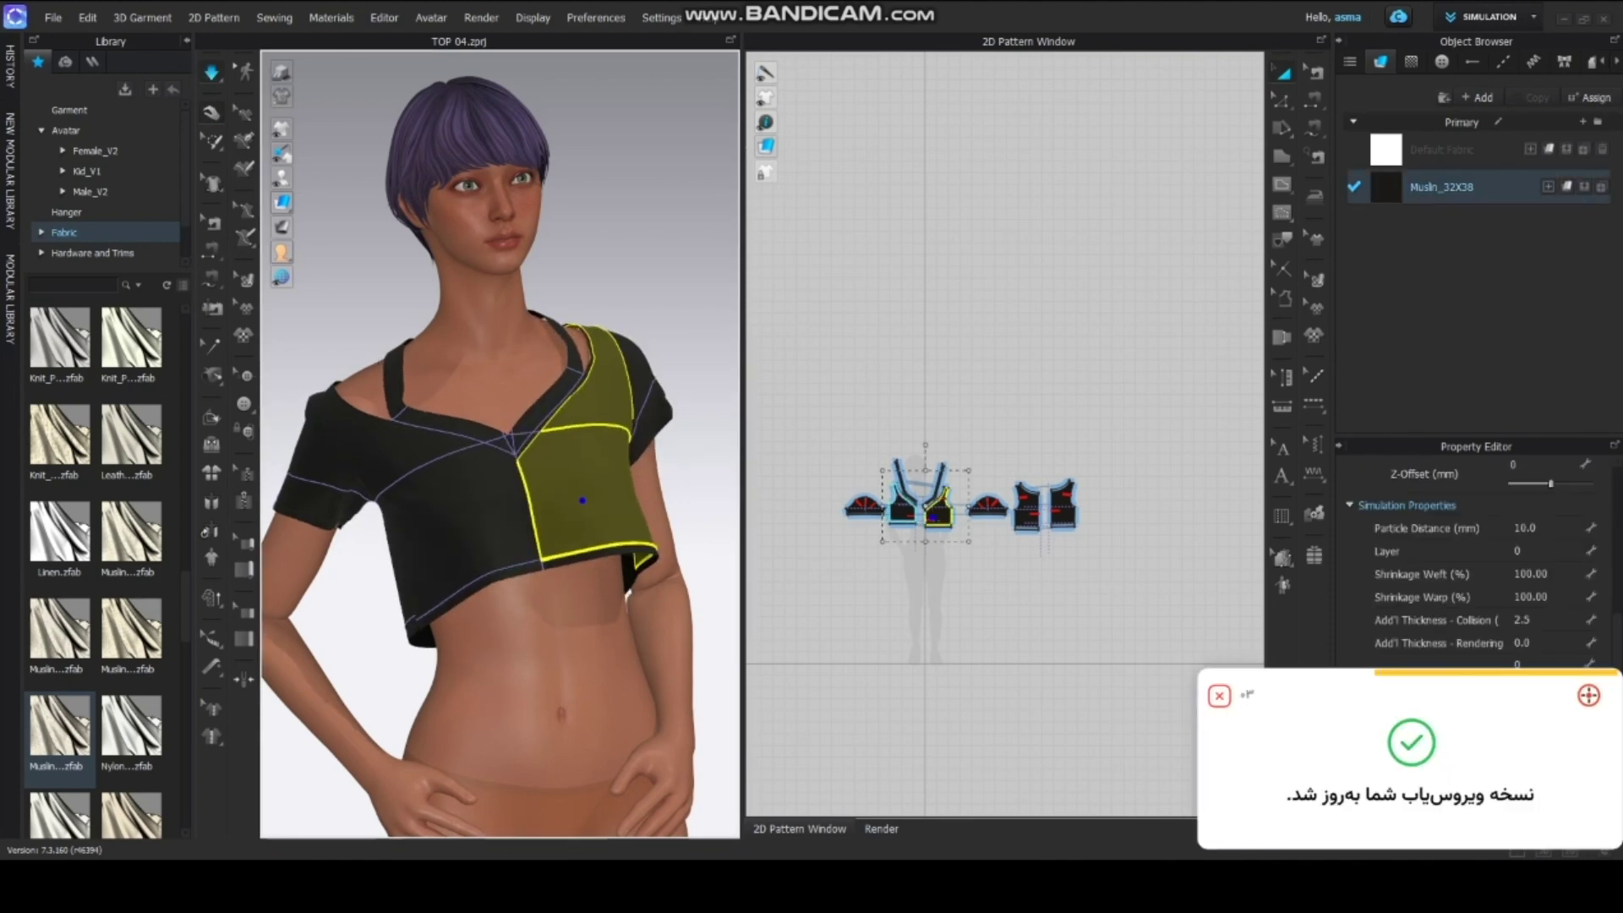
Pull the neckline, front panels and both sleeves into place on the avatar while the simulation runs.
left_click(573, 358)
right_click_drag(608, 440, 406, 439)
left_click_drag(395, 473, 389, 515)
left_click_drag(621, 490, 638, 505)
right_click_drag(609, 507, 406, 482)
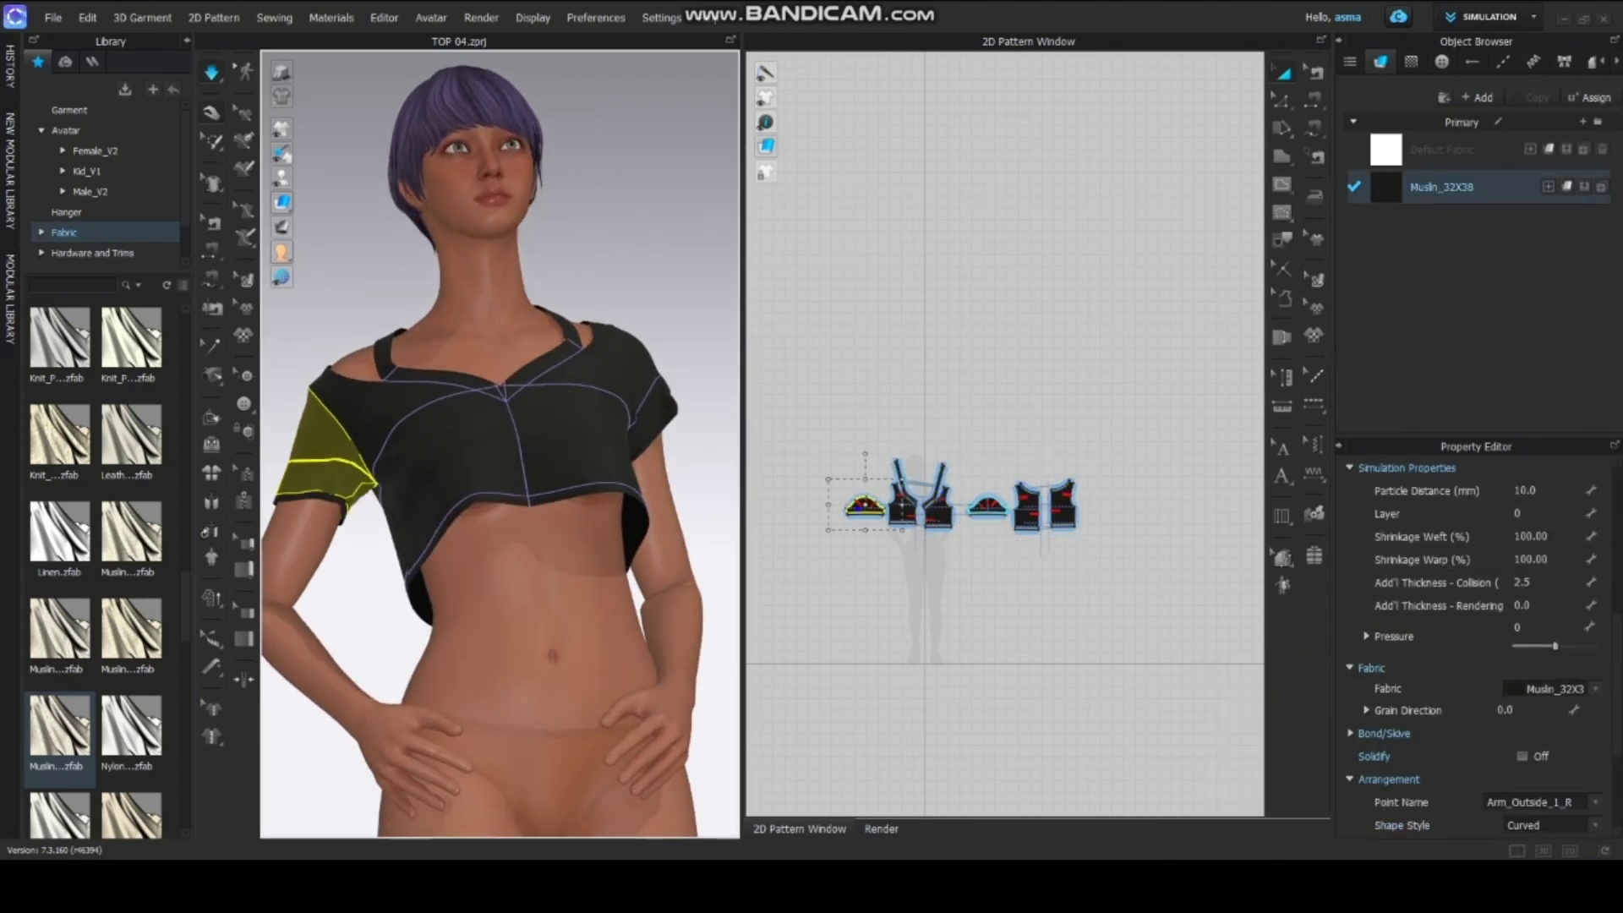
right_click_drag(507, 439, 490, 524)
left_click(372, 541)
left_click(431, 524)
right_click_drag(549, 473, 499, 473)
left_click(646, 344)
mouse_move(625, 406)
right_mouse_down()
mouse_move(423, 414)
mouse_move(625, 414)
right_mouse_up()
Return to the render of the black top to check the new drape.
left_click(880, 829)
right_click(1011, 573)
left_click(972, 524)
right_click_drag(1025, 593, 1010, 583)
left_click(972, 541)
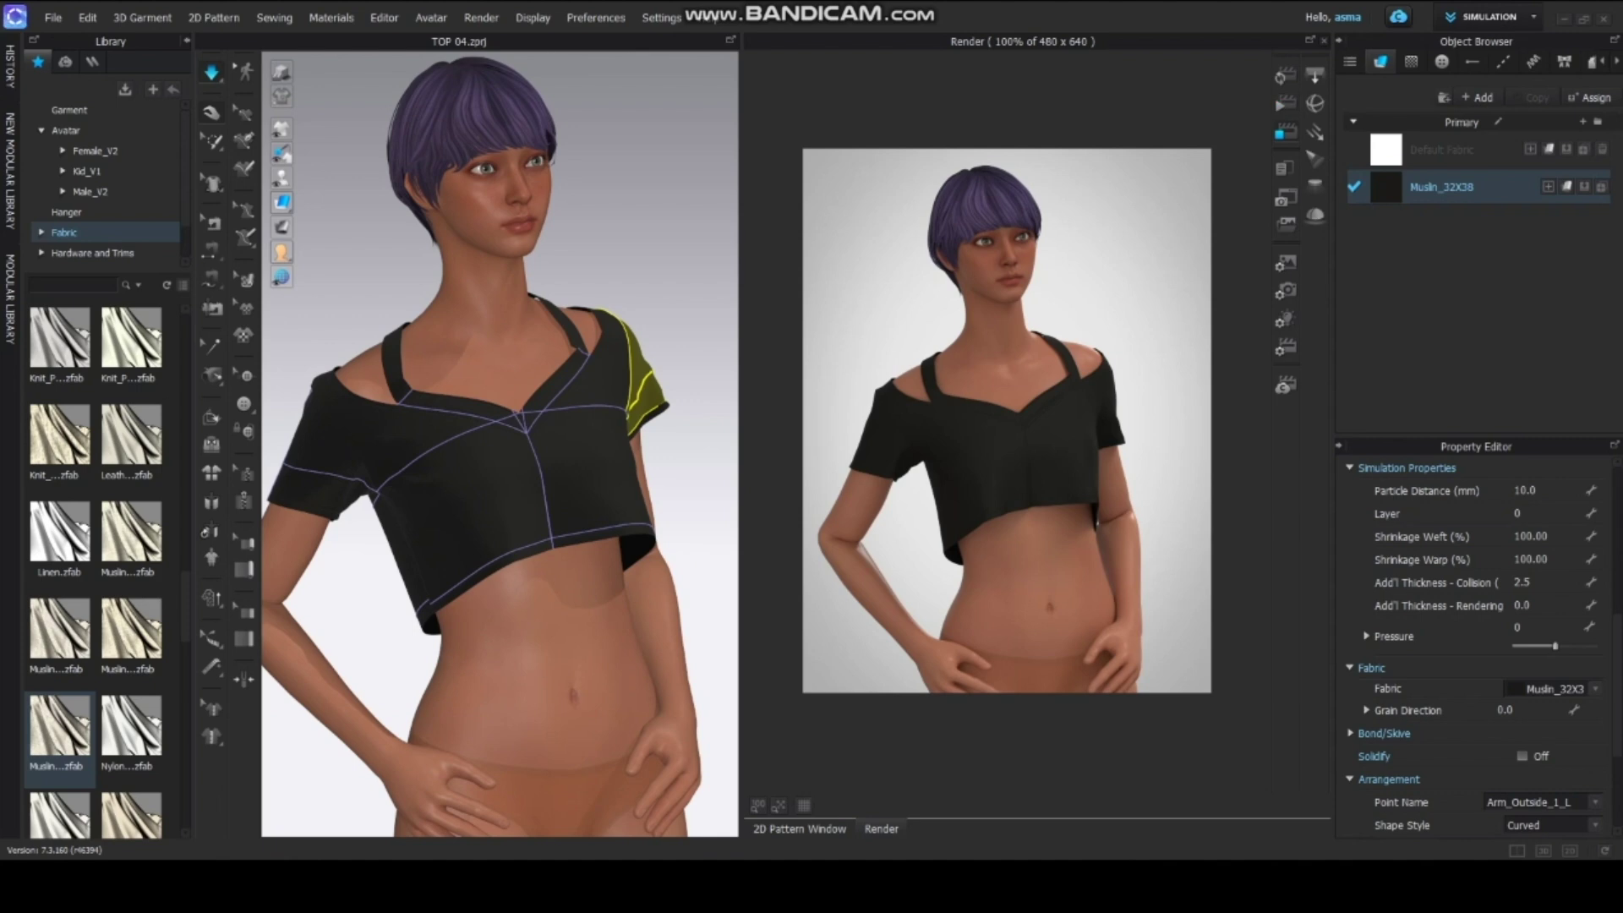
Examine the back panel pattern together with its separated neckline and hem strips.
left_click(798, 829)
left_click(997, 626)
left_click(1063, 507)
left_click(1080, 574)
scroll(1079, 530, "up", 10)
left_click(997, 439)
left_click(1124, 625)
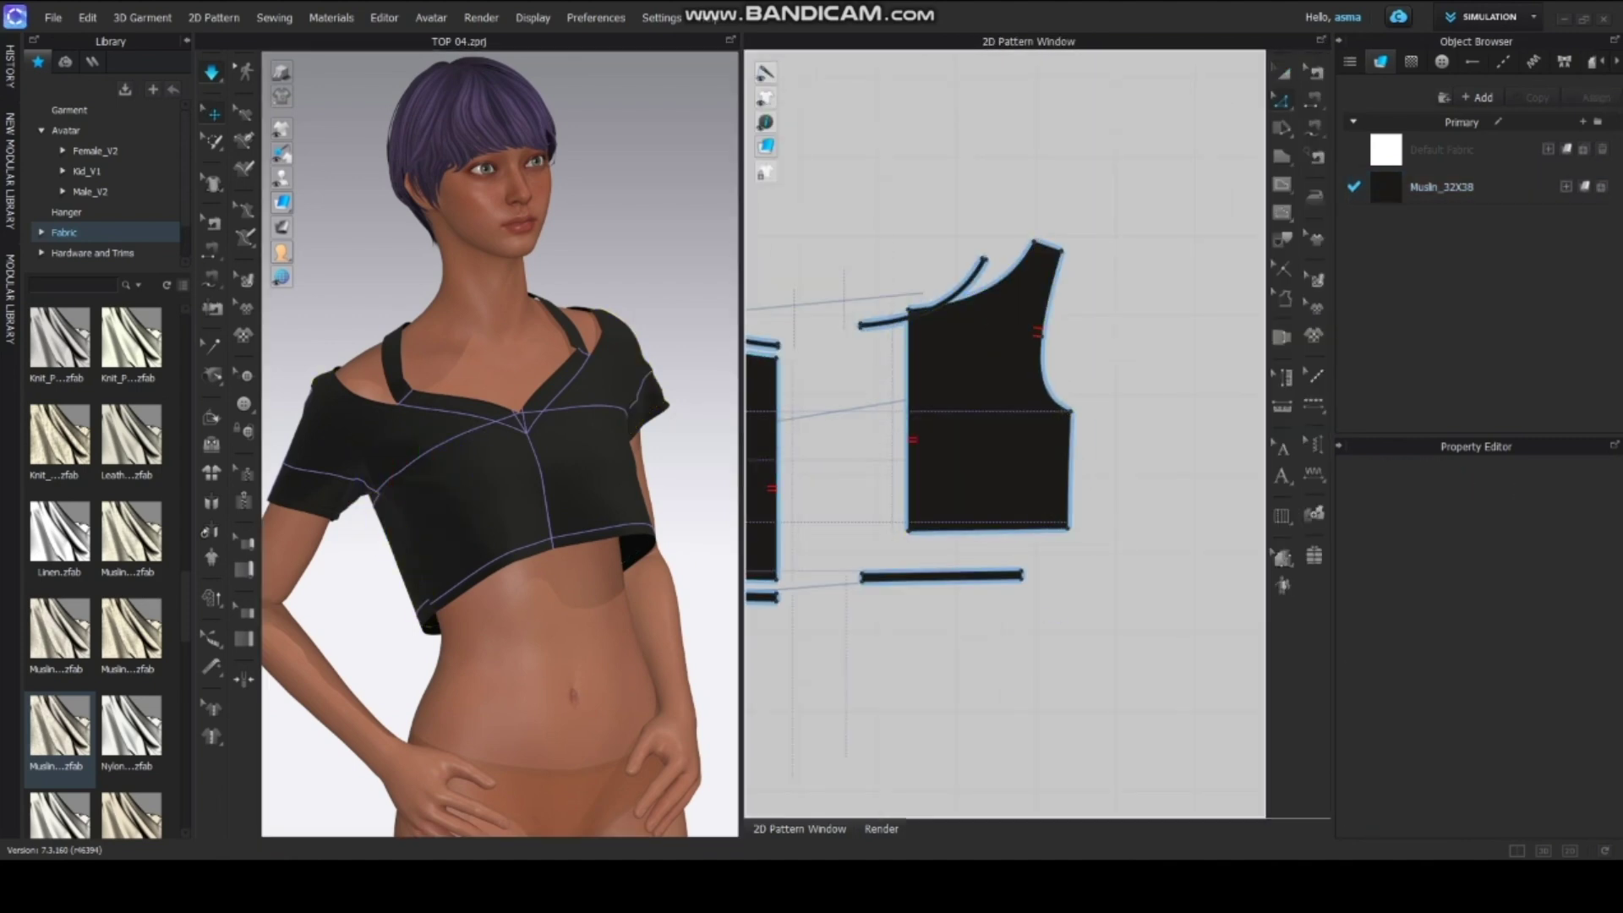
Render the black top interactively from the front, back and side of the avatar.
left_click(881, 829)
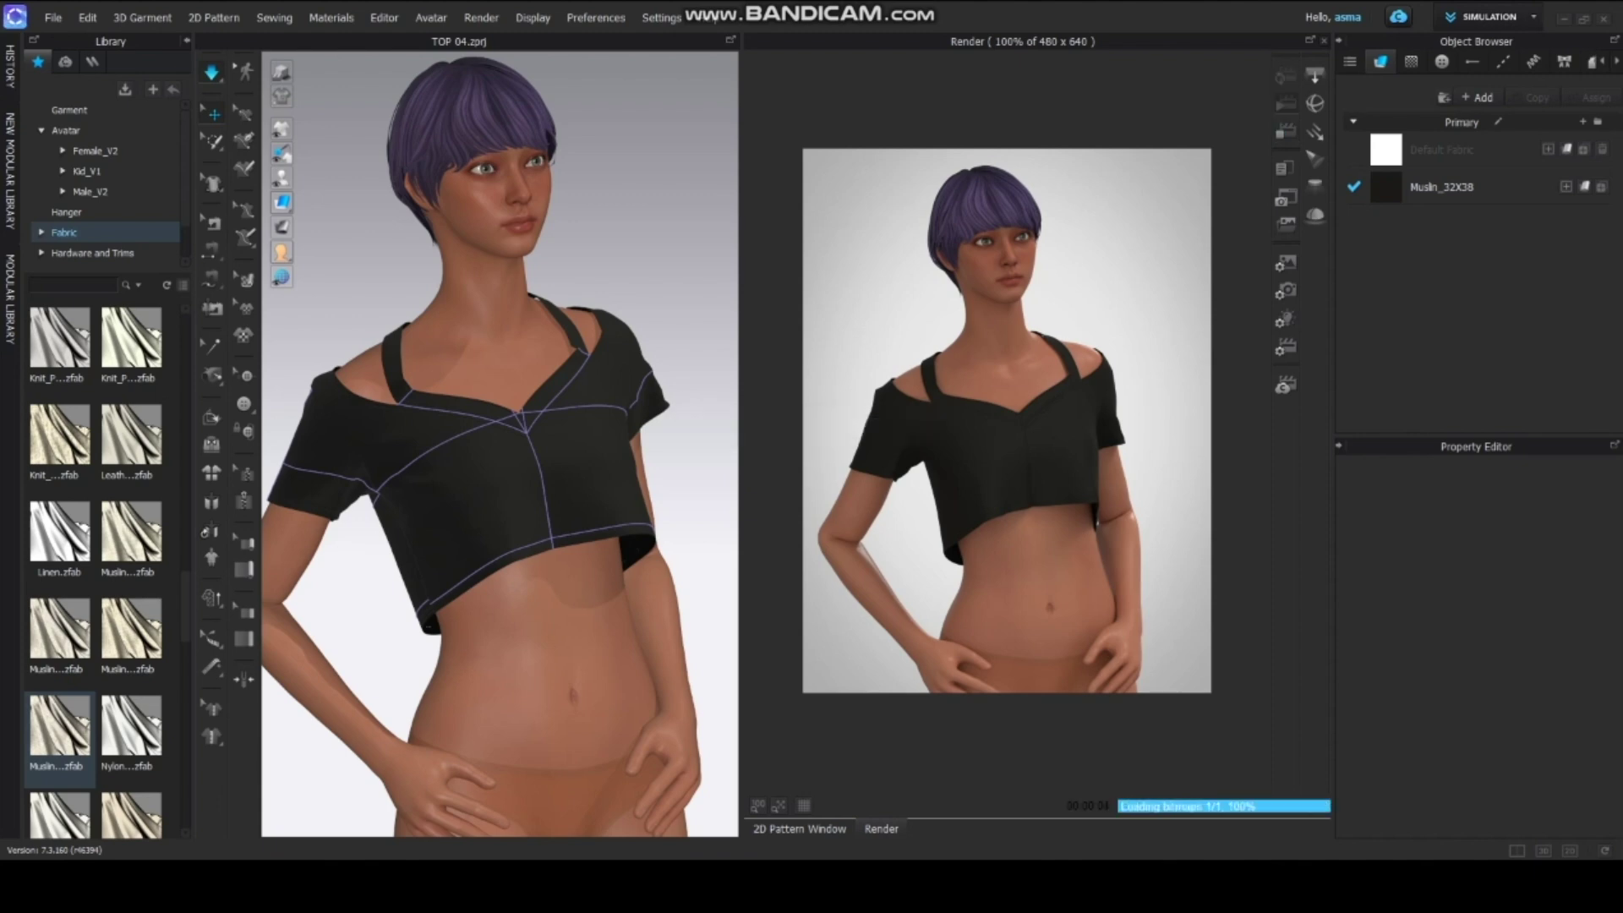
right_click_drag(592, 630, 568, 630)
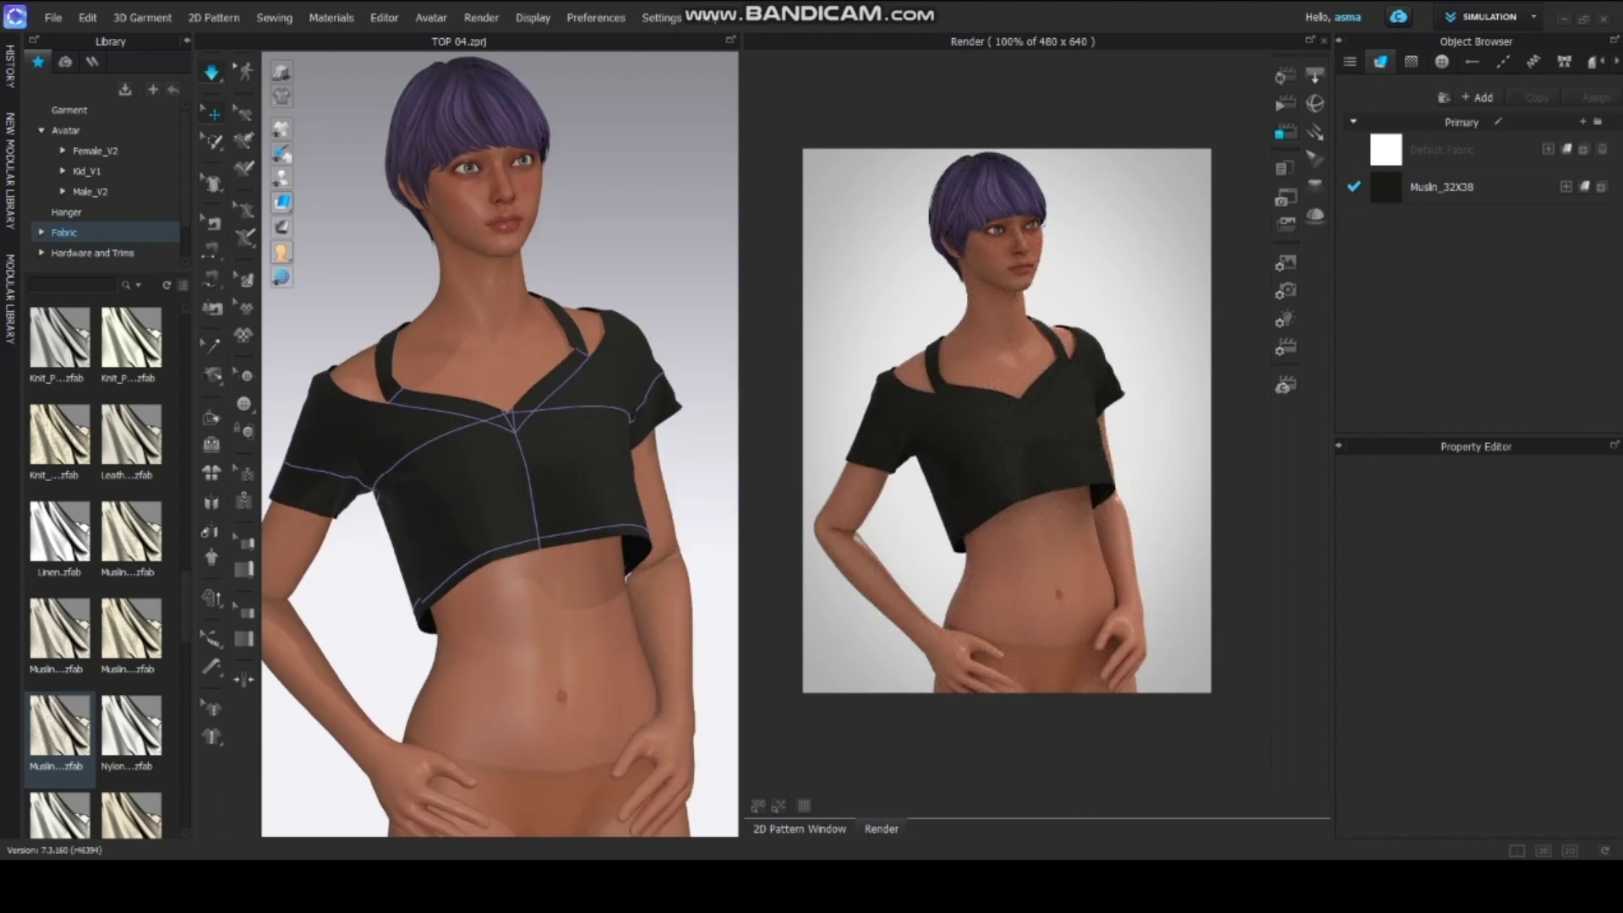
right_click(1047, 581)
right_click_drag(625, 592, 1045, 579)
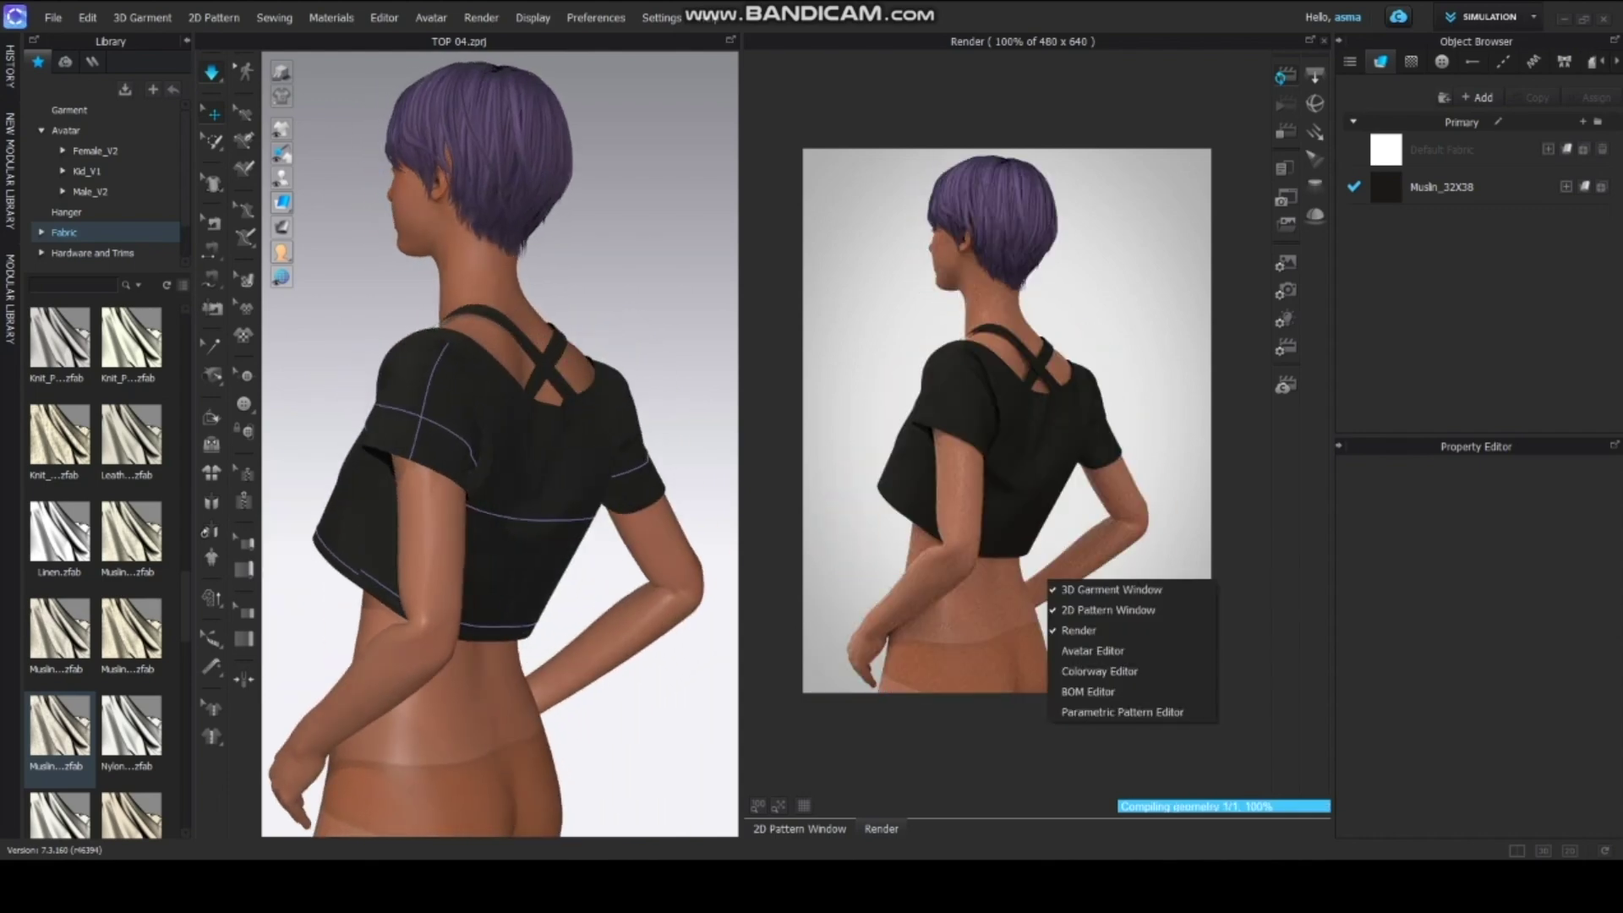
right_click_drag(507, 574, 1087, 564)
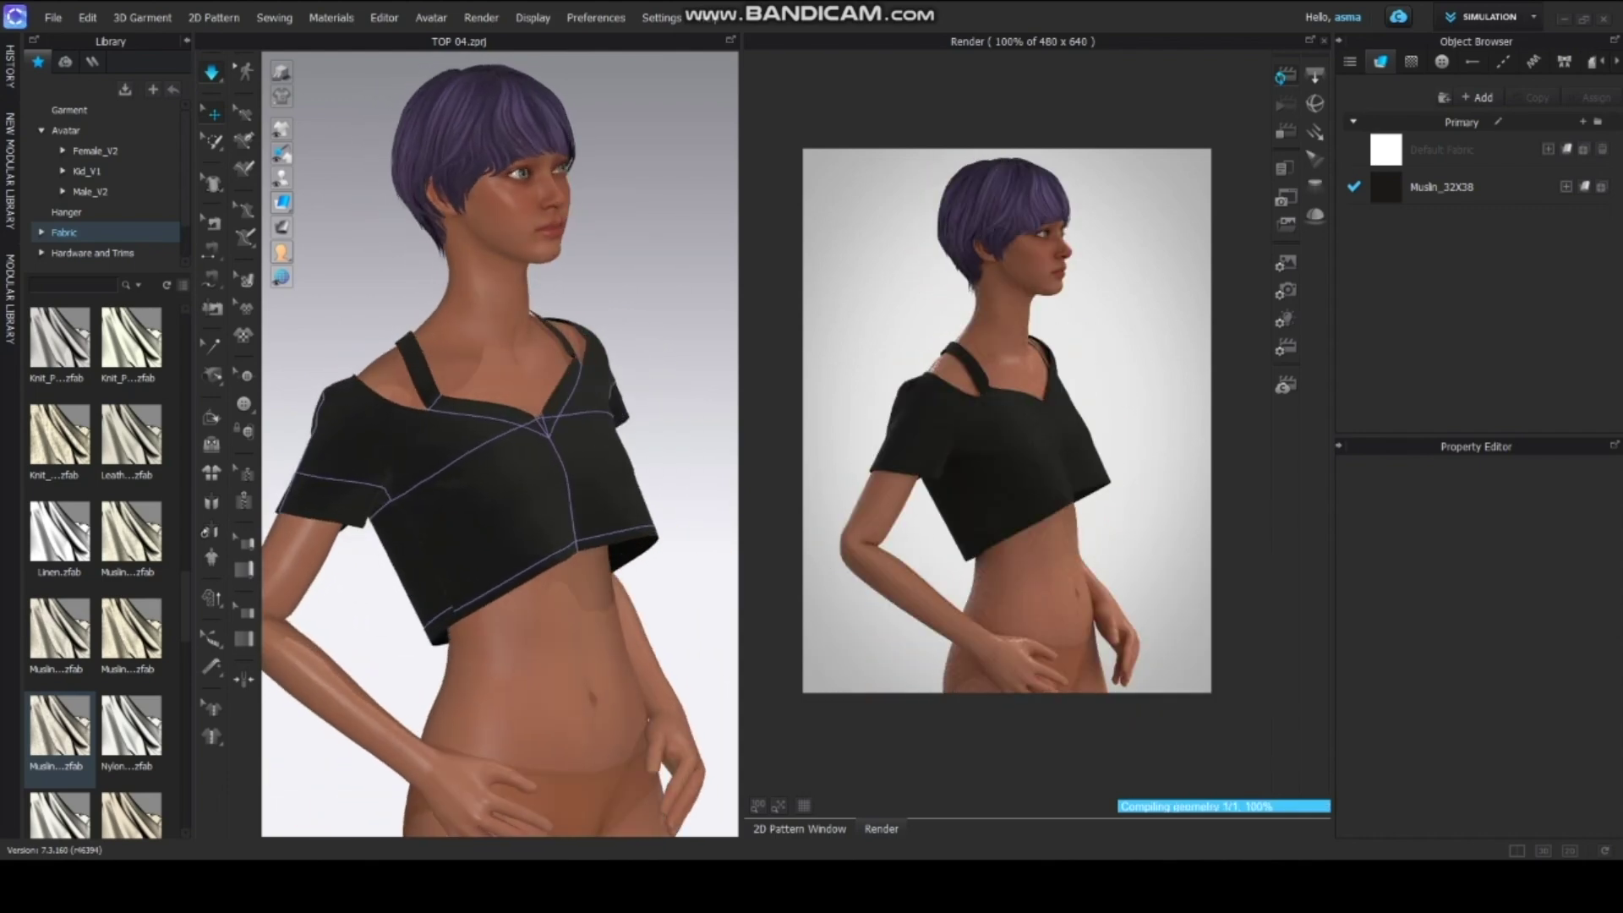
right_click_drag(592, 549, 1062, 512)
left_click(799, 829)
left_click(881, 829)
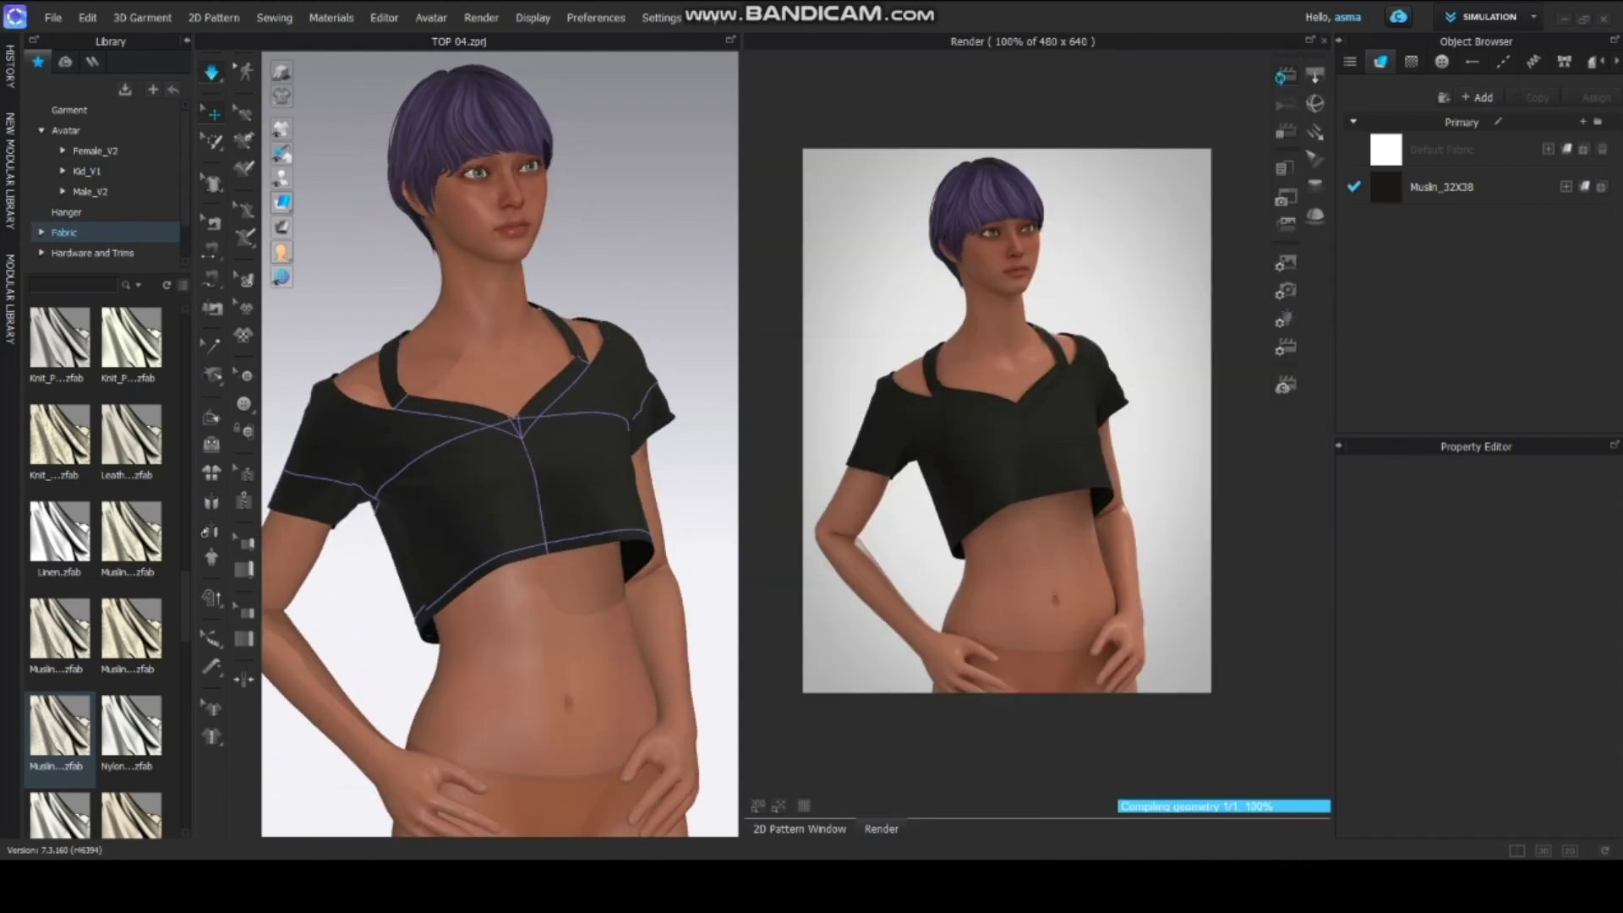